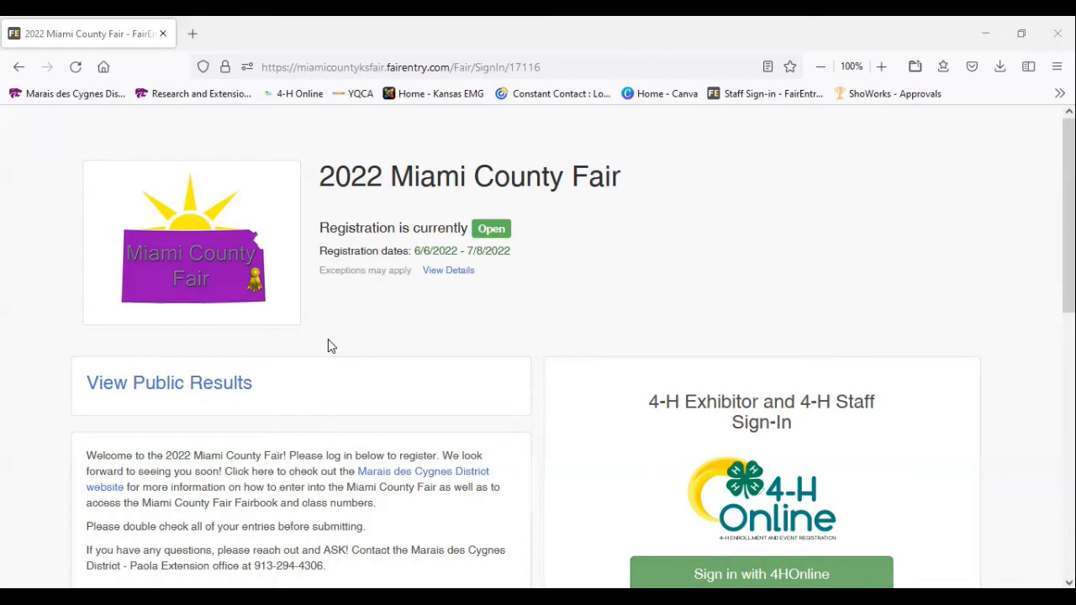
Open the sign-up page for a FairEntry exhibitor account for people who are not in 4-H Online
scroll(330, 343, down, 5)
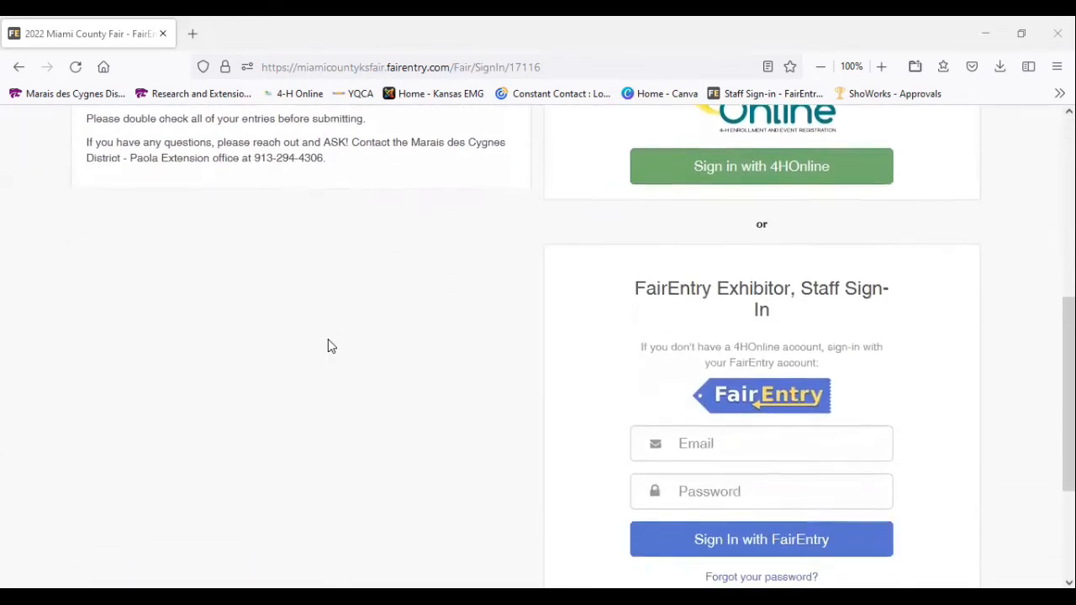
scroll(328, 341, down, 2)
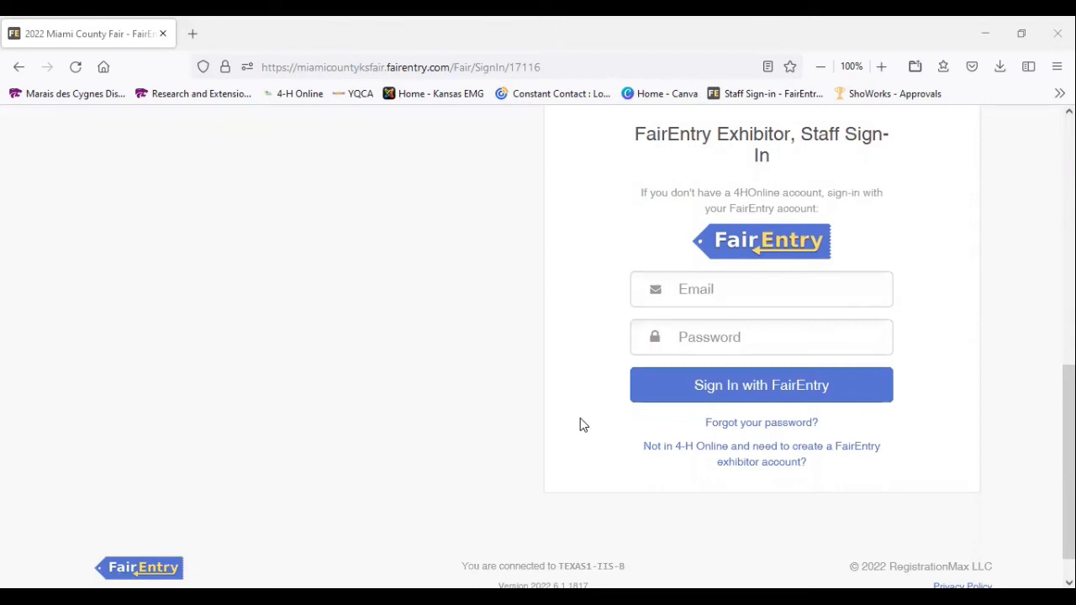
click(779, 455)
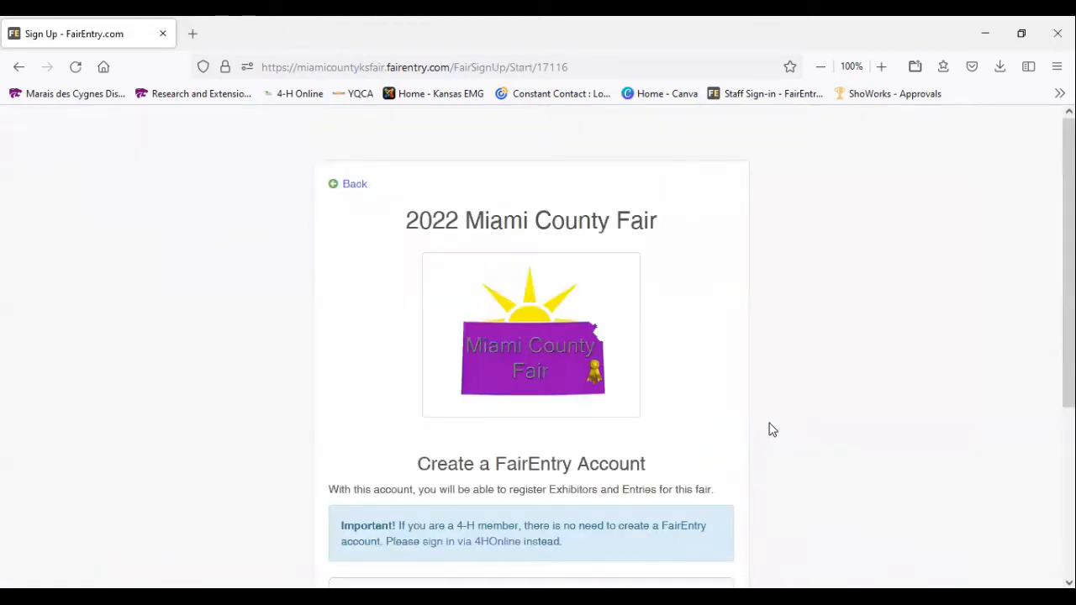
Enter the account e-mail address and its confirmation, and submit them to start creating the FairEntry account
scroll(772, 429, down, 2)
scroll(772, 430, down, 2)
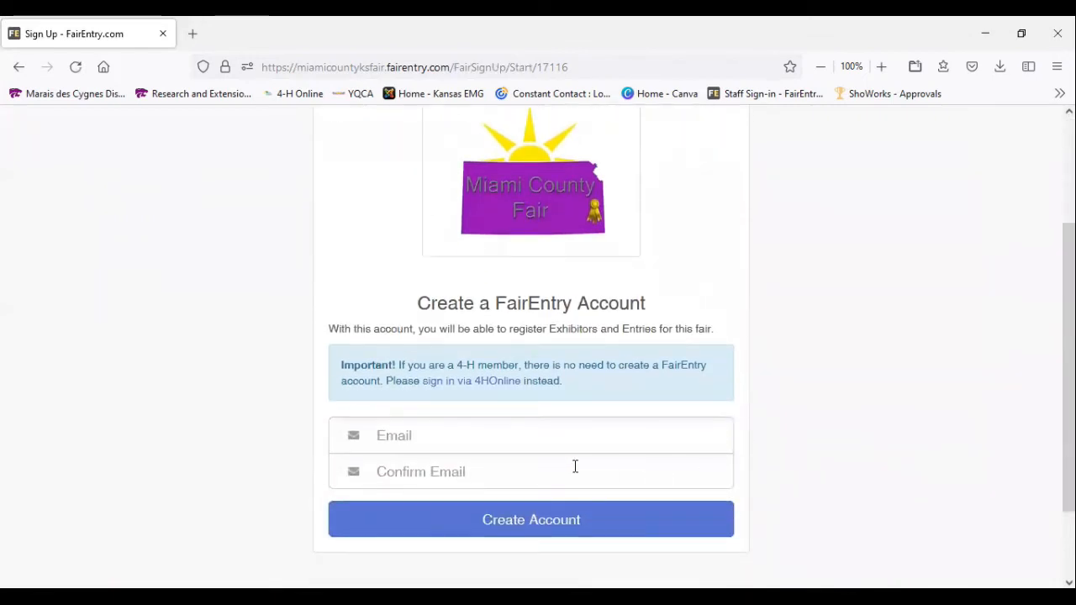
click(417, 431)
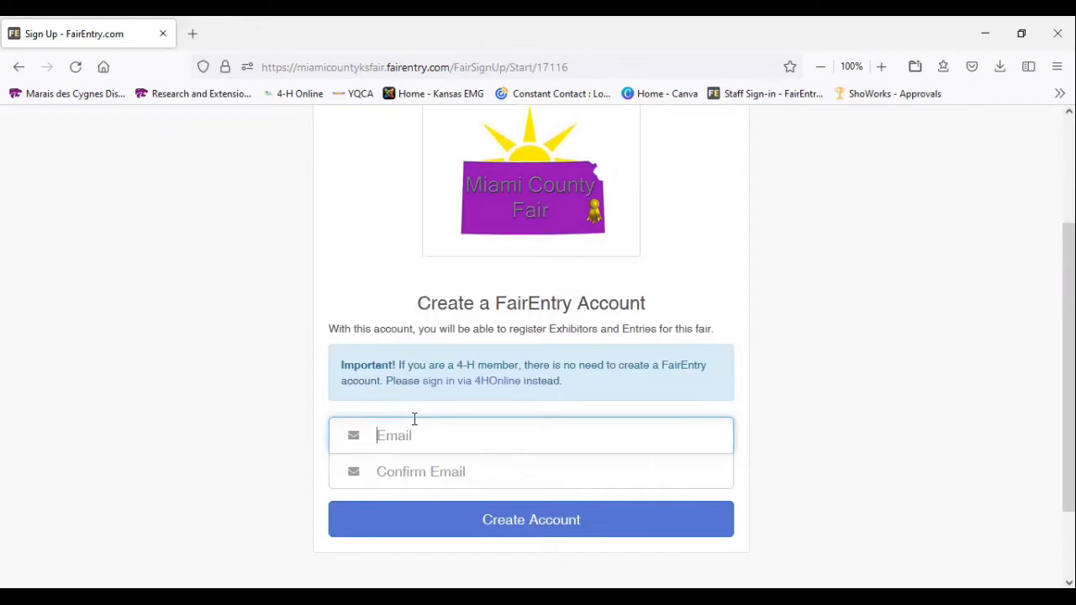
text(miami)
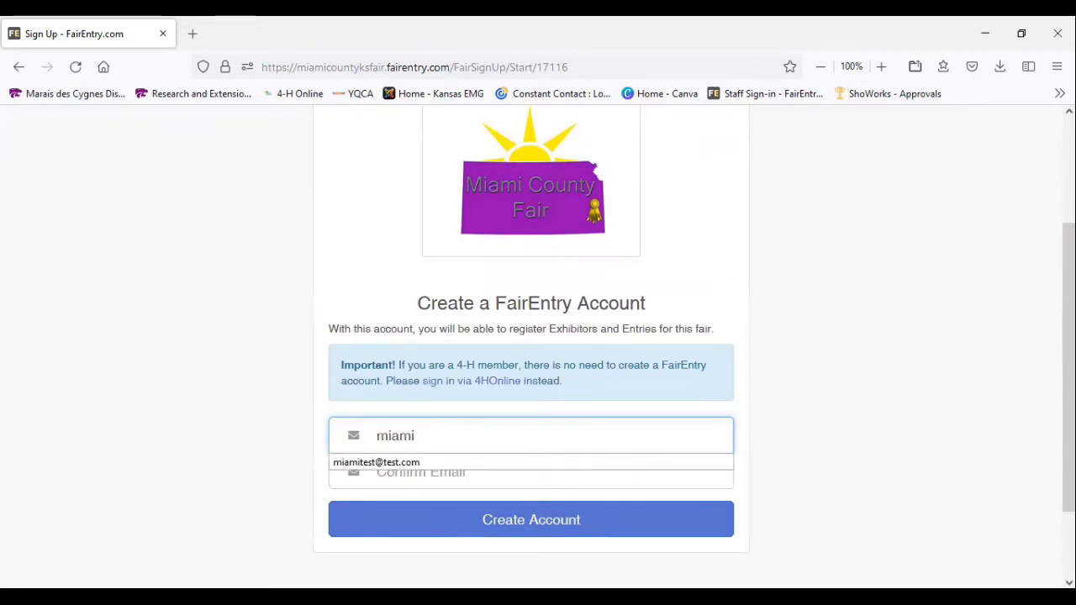
key(Down)
key(Return)
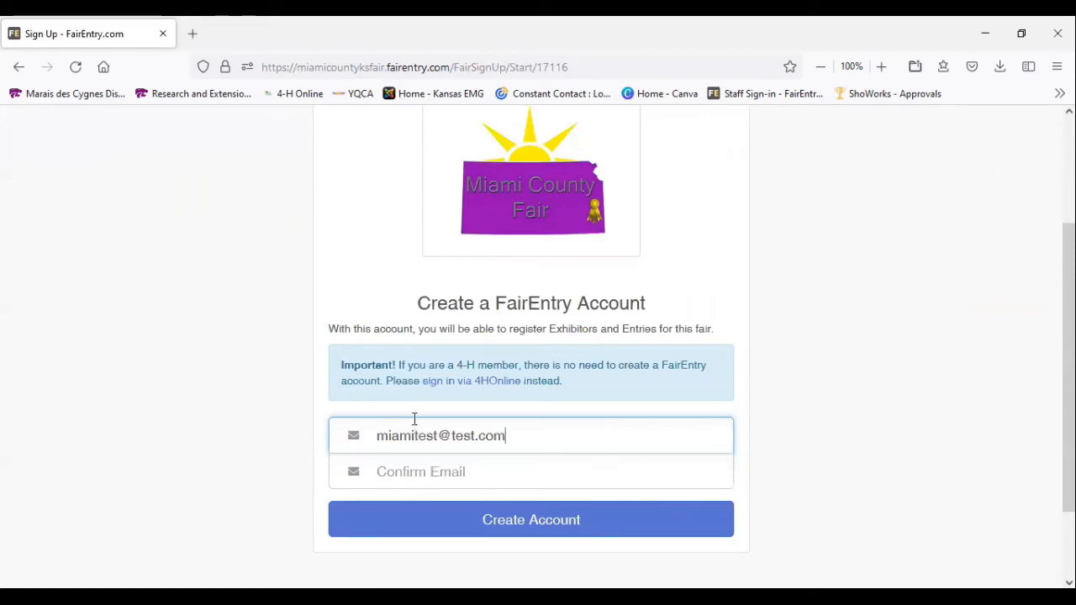
key(Tab)
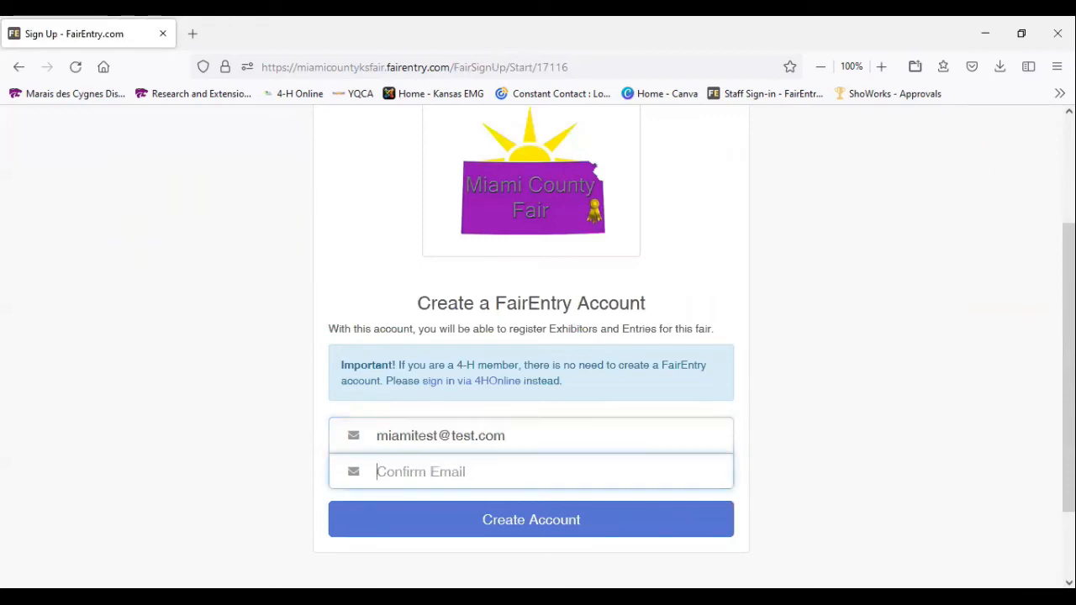
text(miami)
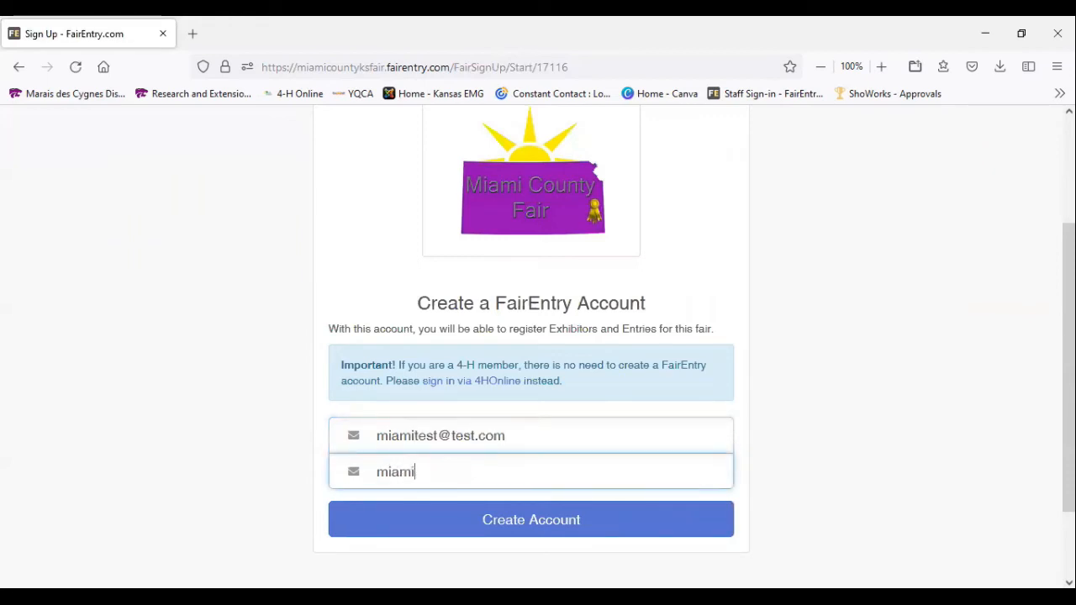
text(test@test.com)
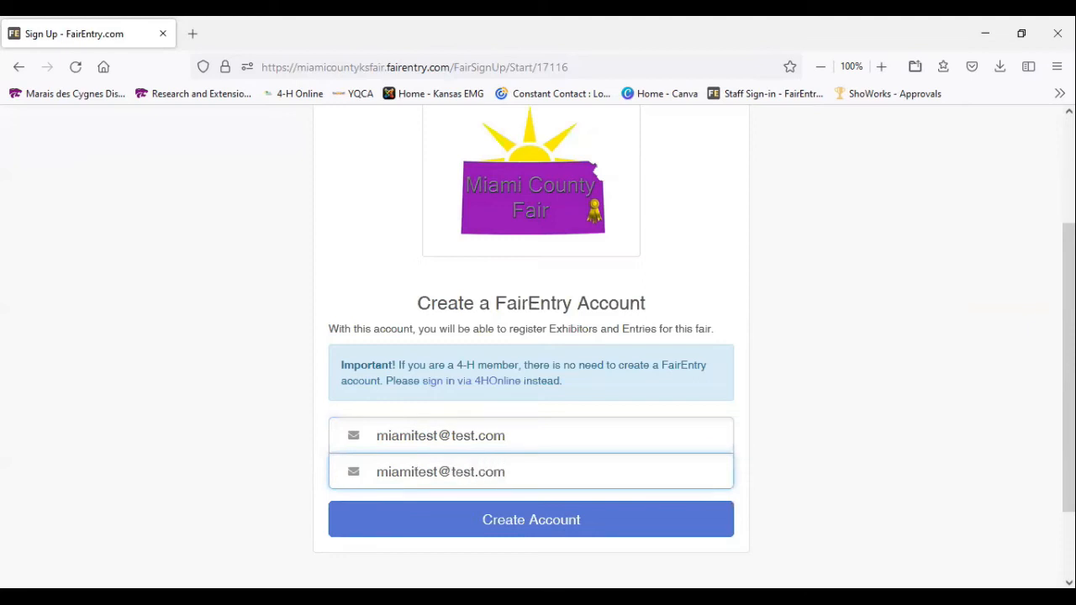
key(Return)
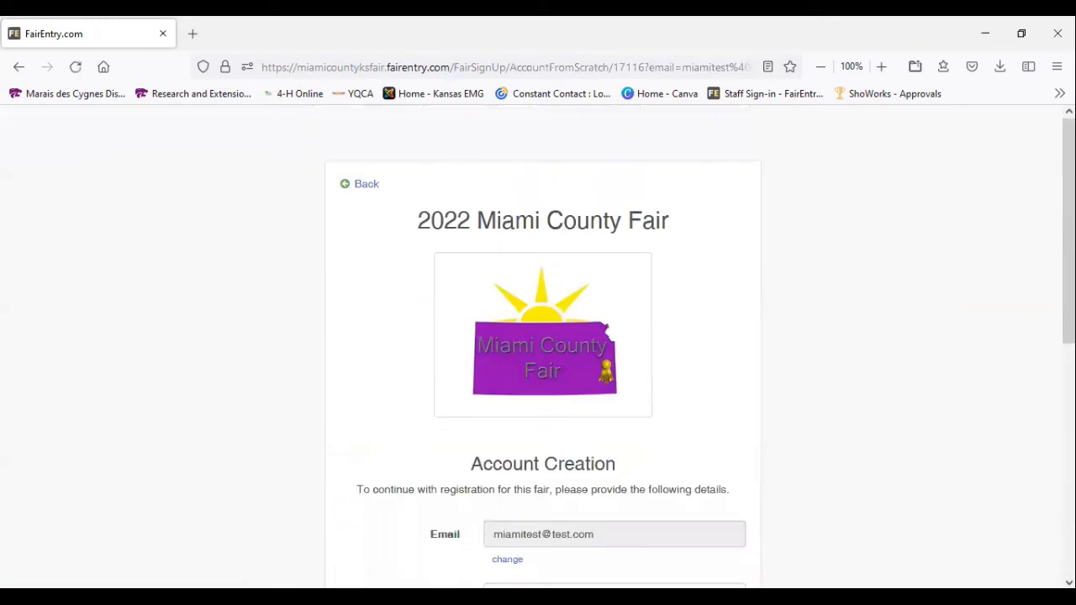
Fill in the account name in the account creation details
scroll(725, 403, down, 5)
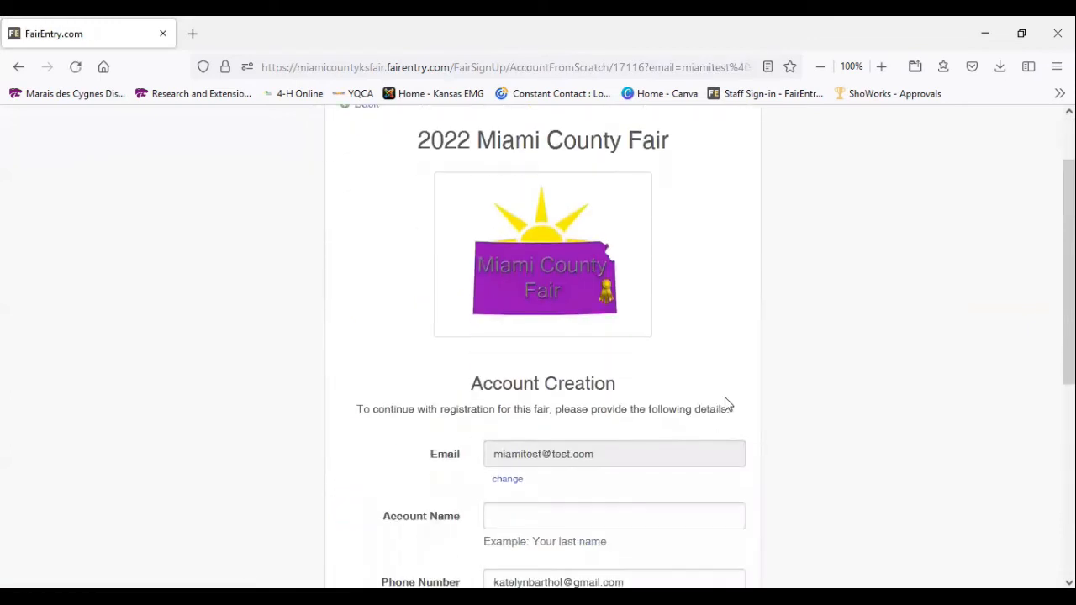
scroll(726, 403, down, 2)
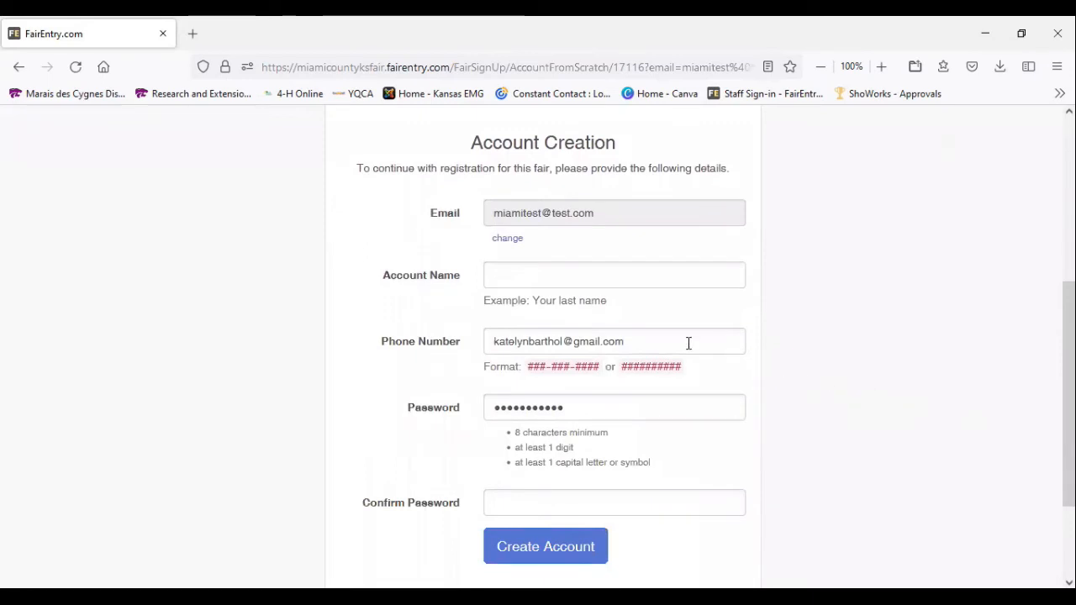
click(566, 273)
text(Mami)
key(BackSpace)
key(BackSpace)
key(BackSpace)
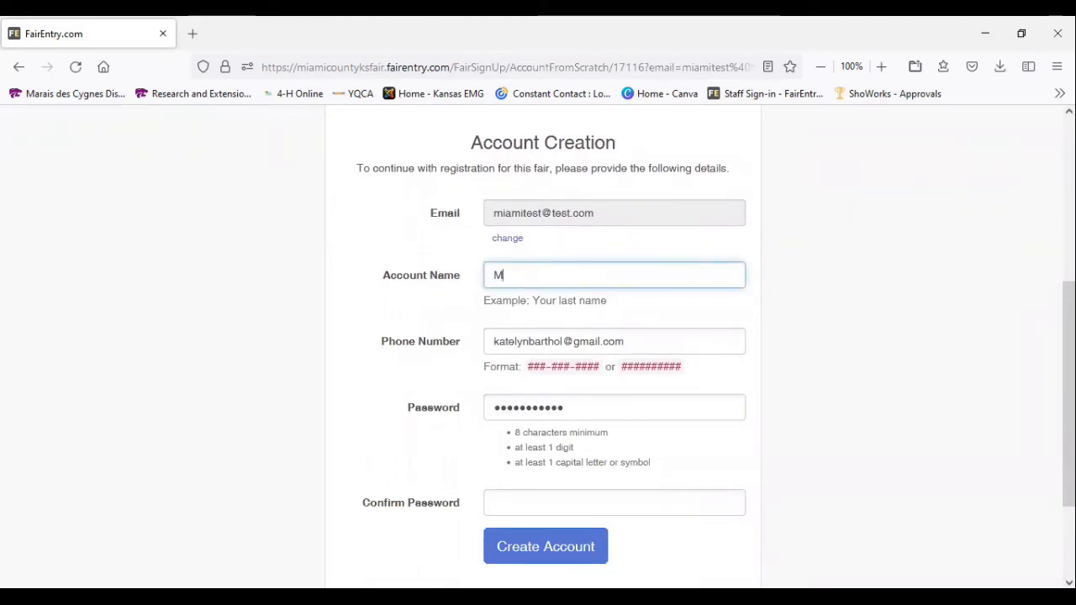
text(=Tw)
key(BackSpace)
key(BackSpace)
key(BackSpace)
key(BackSpace)
text(Test)
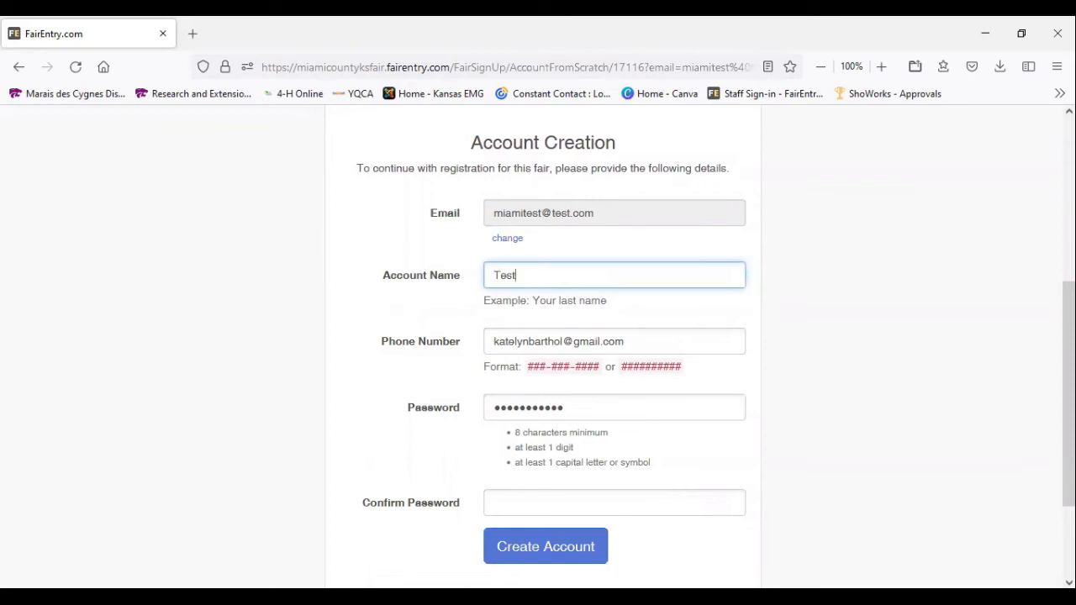
Replace the prefilled entry in the phone number field with the account's phone number
key(Tab)
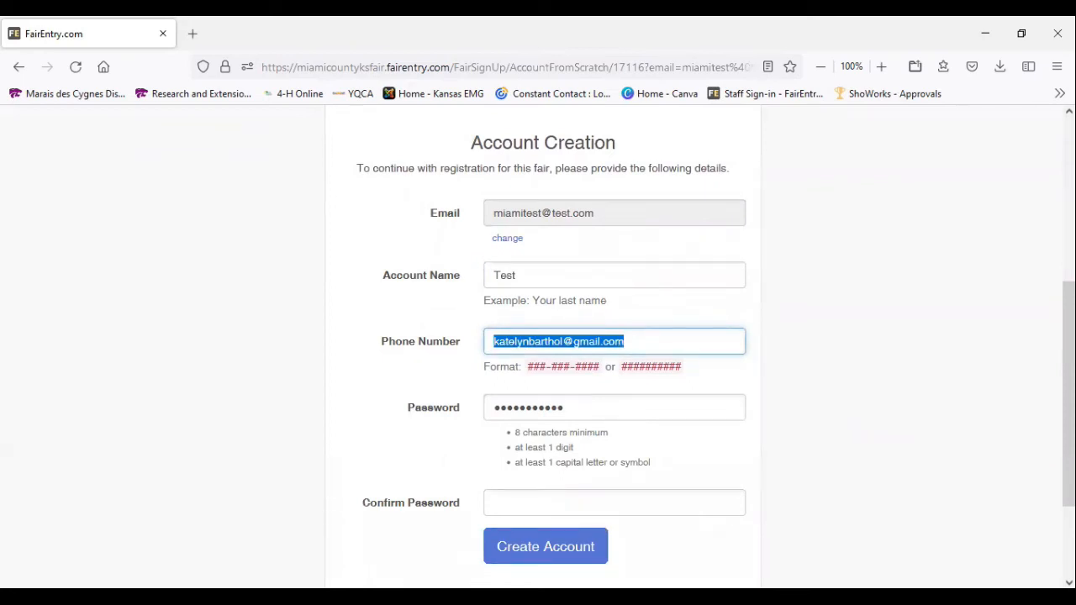
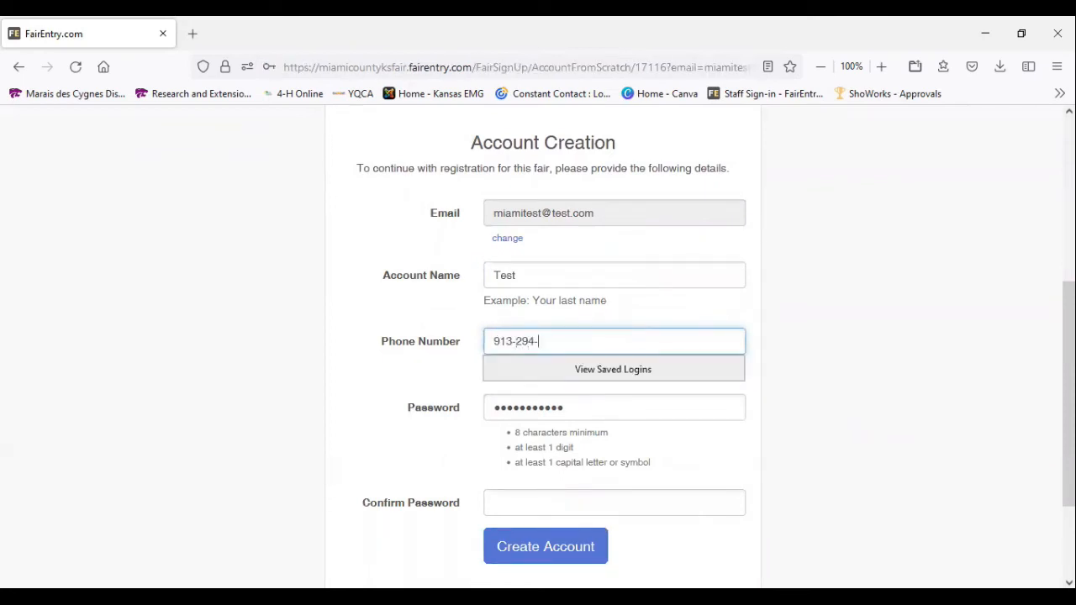
Enter the new account password and repeat it in the password confirmation field
key(Tab)
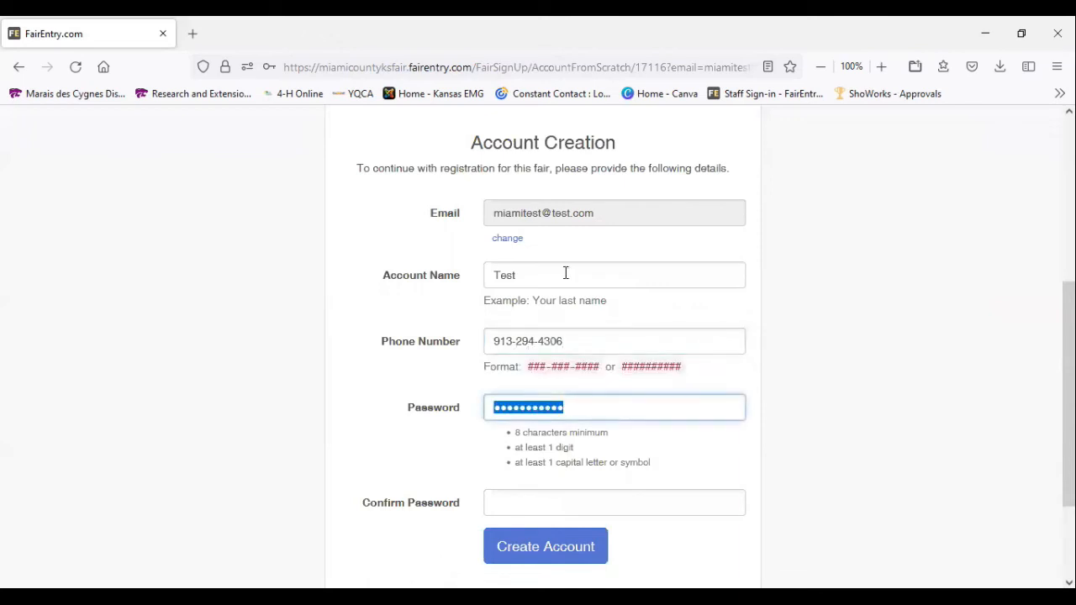
text(•••••••••••)
key(Tab)
text(•••••••••••)
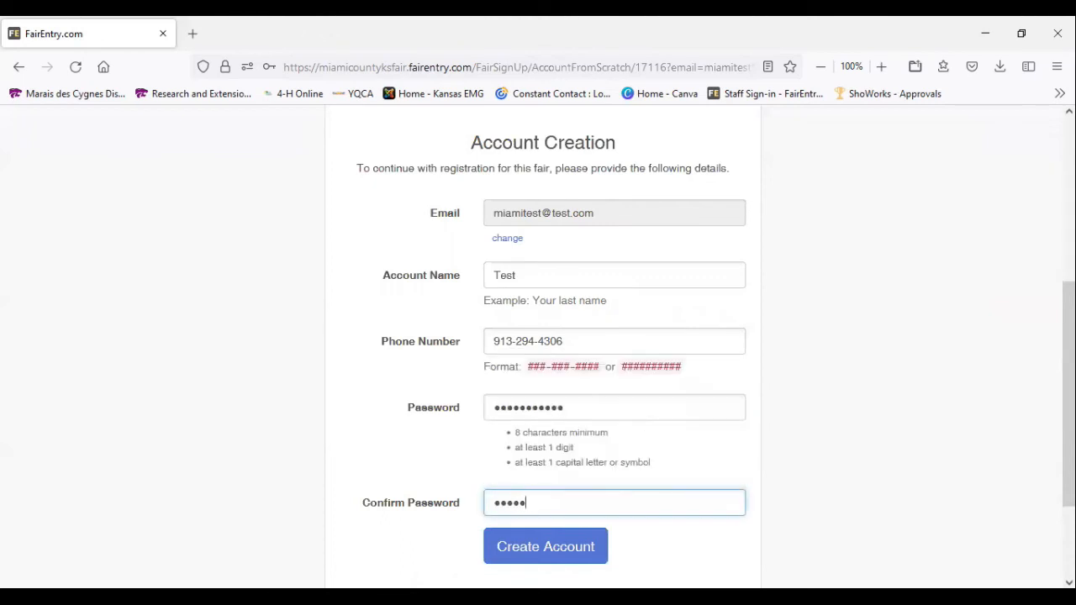
text(•)
Create the account with the entered details and decline to have the browser save the login
scroll(715, 379, down, 2)
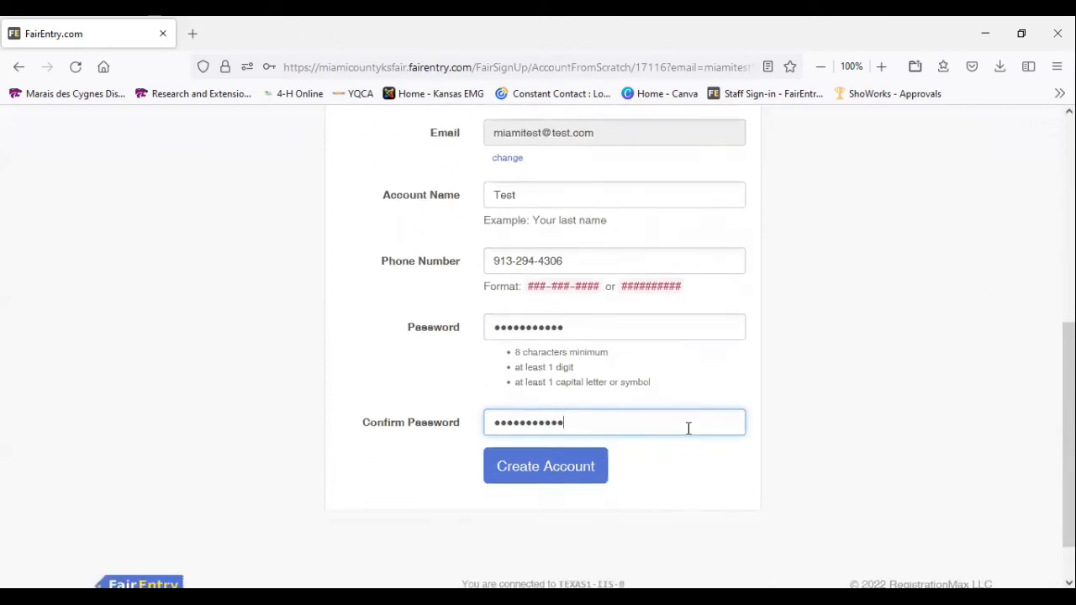
click(577, 476)
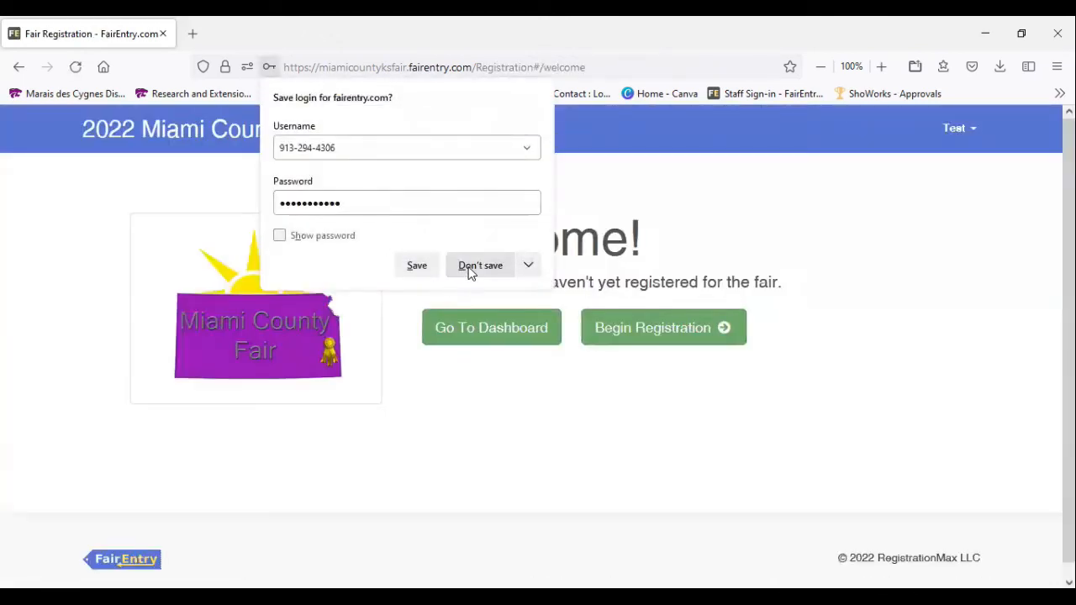
click(471, 267)
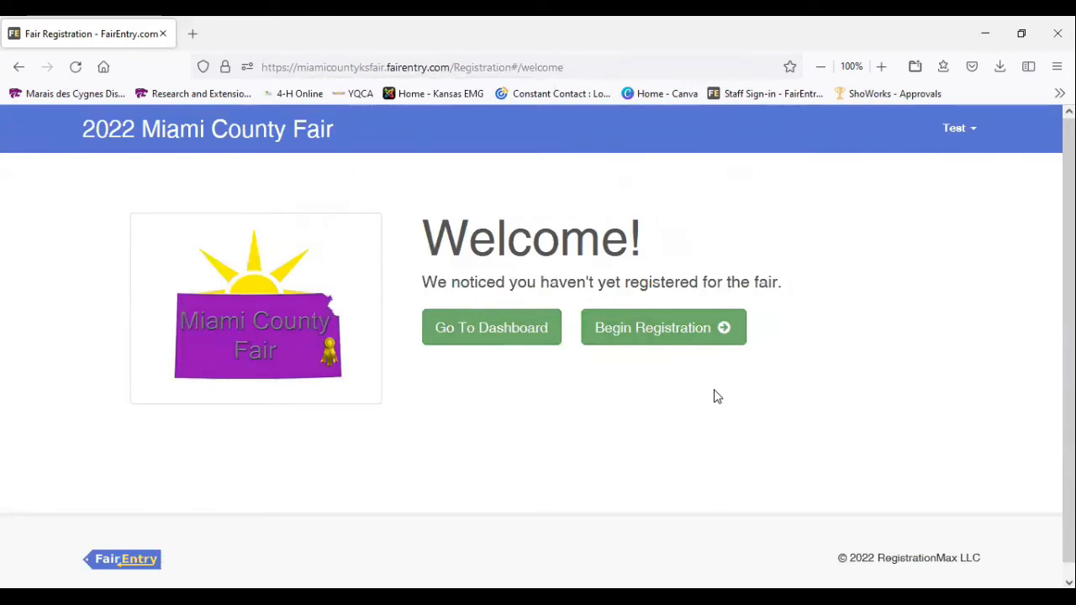
Begin the fair registration and add an individual exhibitor with first and last name, leaving the birthdate blank
click(648, 334)
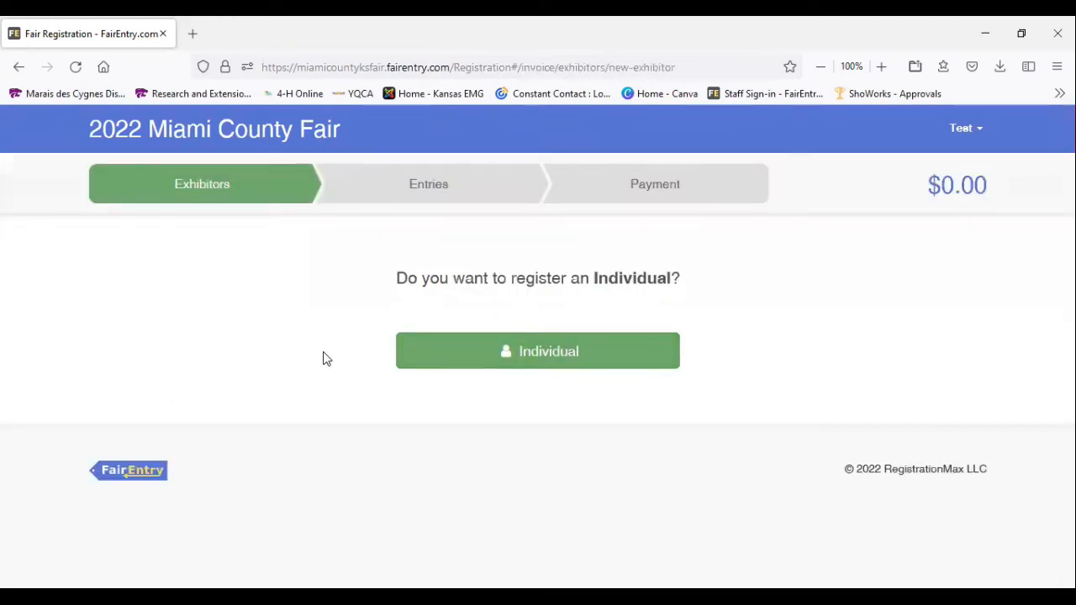
click(528, 355)
click(496, 208)
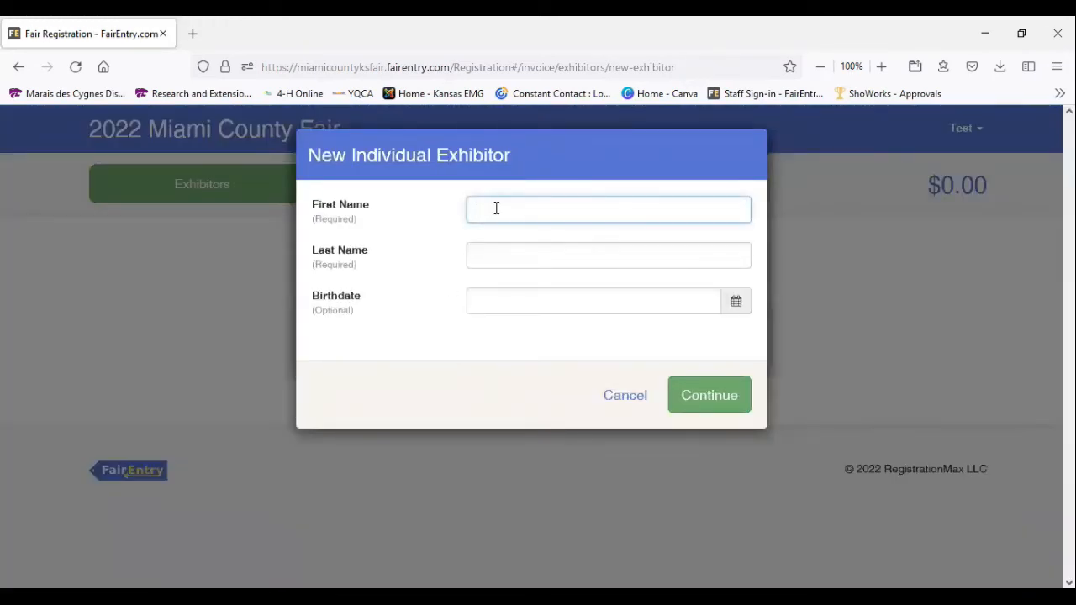
text(Test)
key(Tab)
text(Miami)
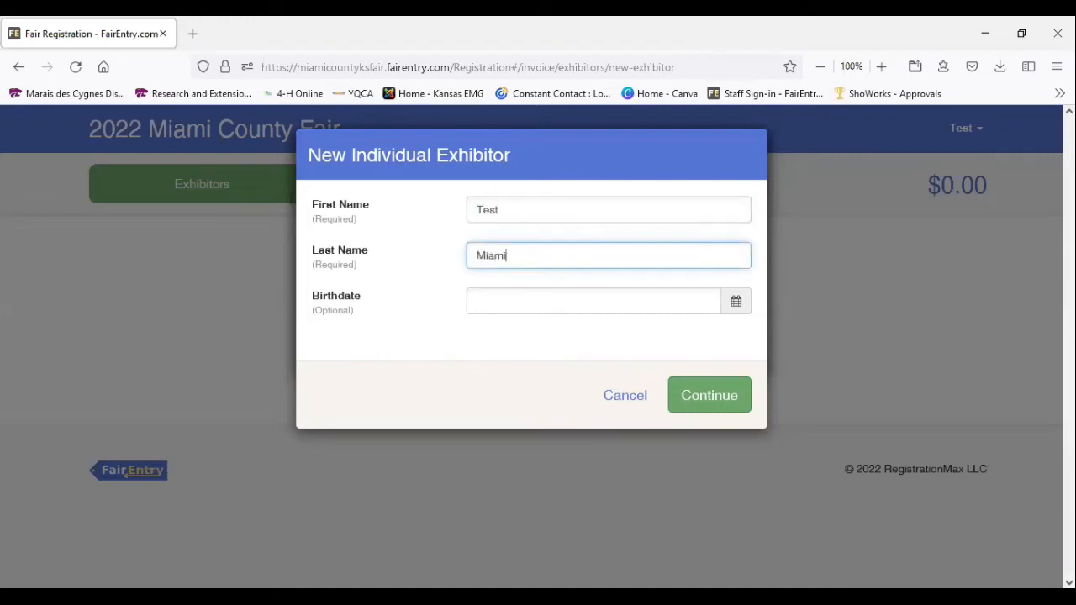
key(Tab)
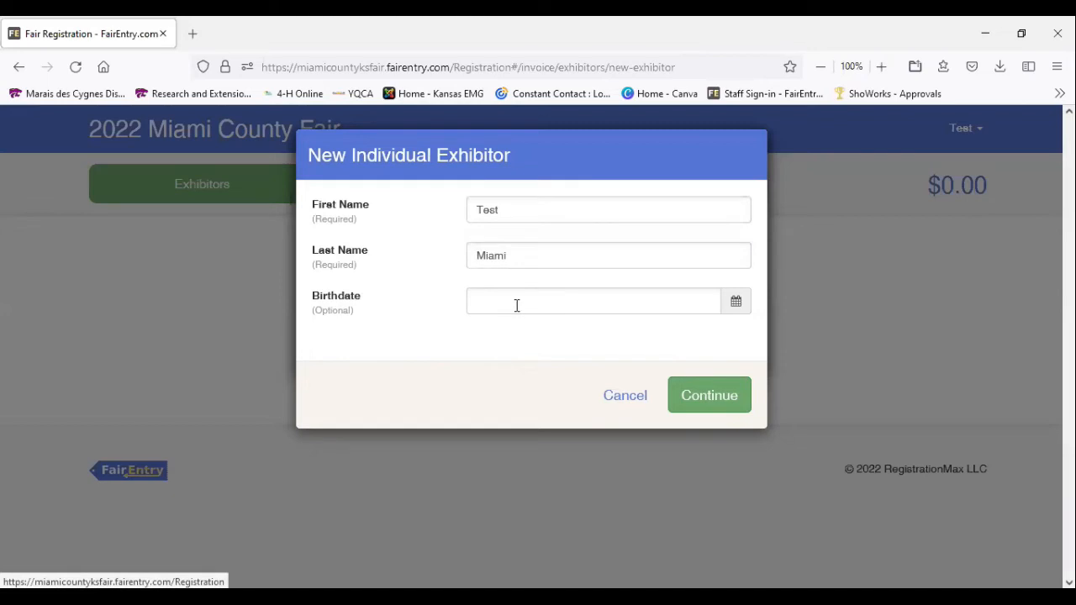
click(717, 400)
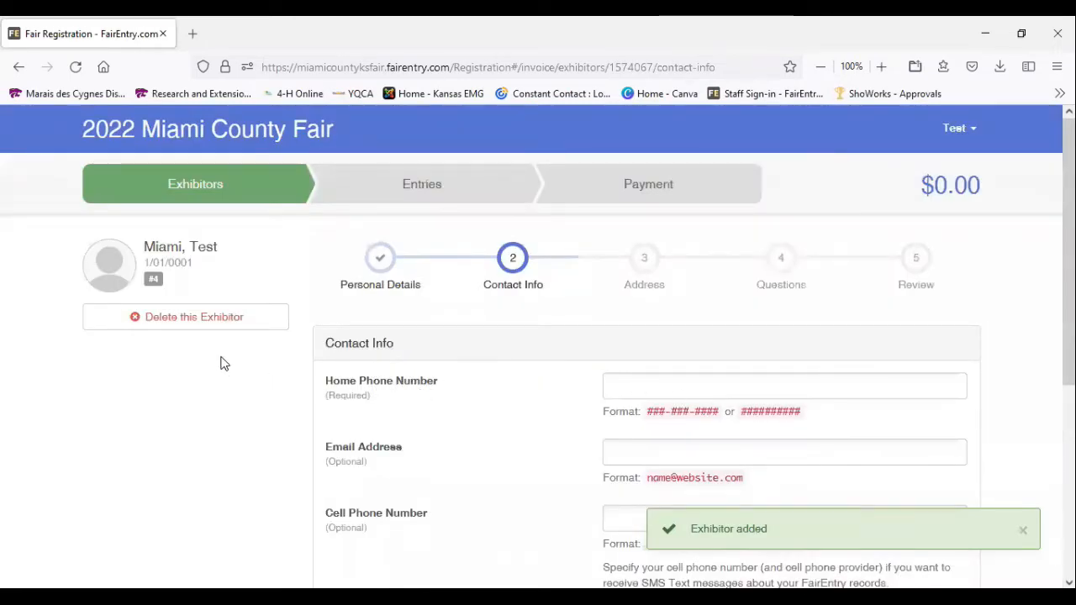
Enter the exhibitor's home phone number in the contact info
scroll(223, 364, down, 3)
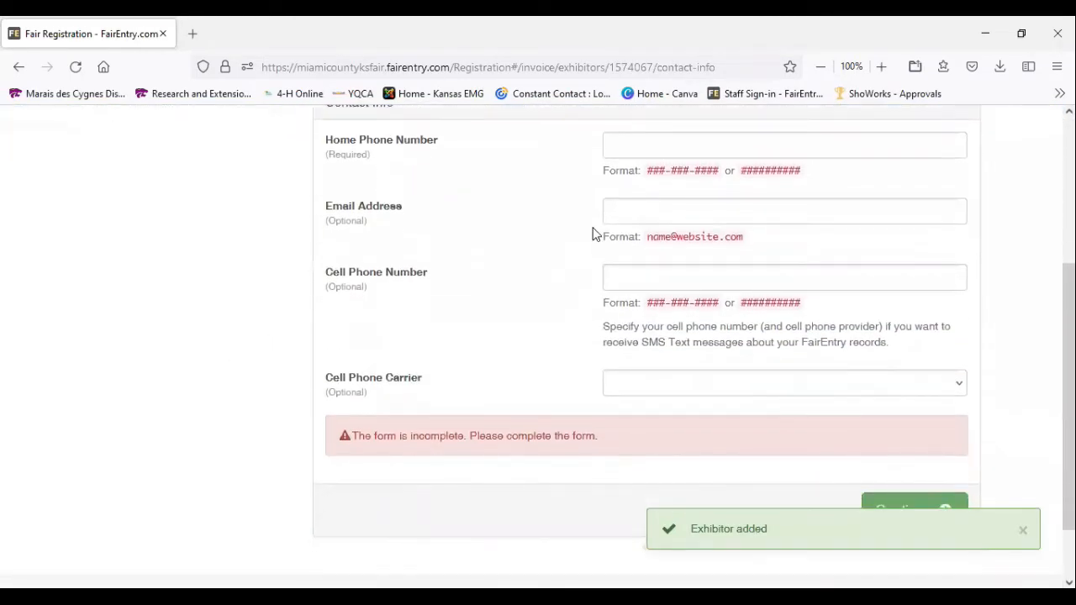
scroll(593, 239, up, 1)
click(635, 223)
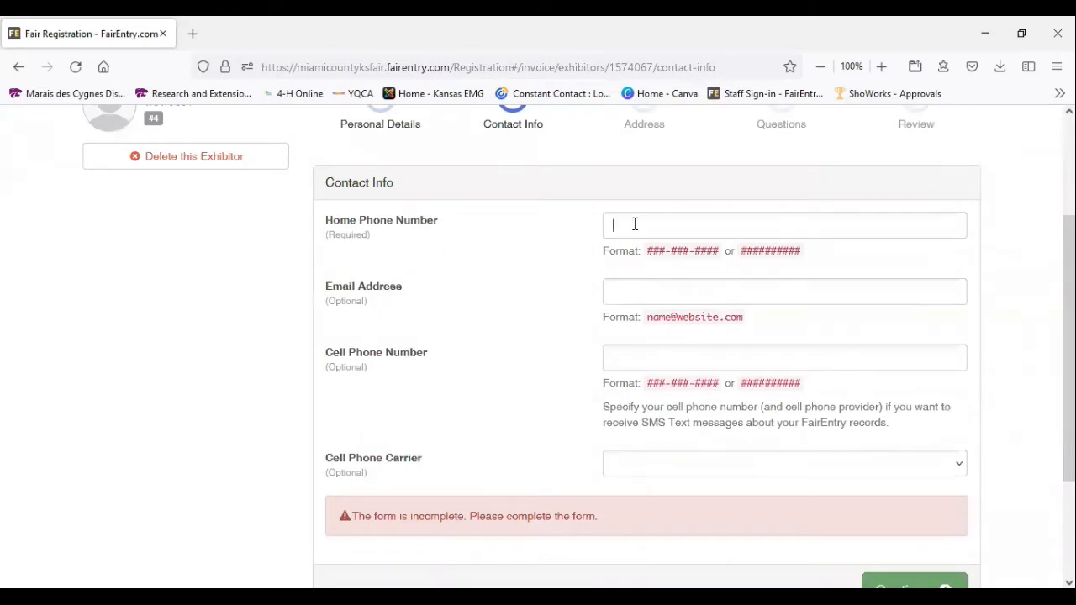
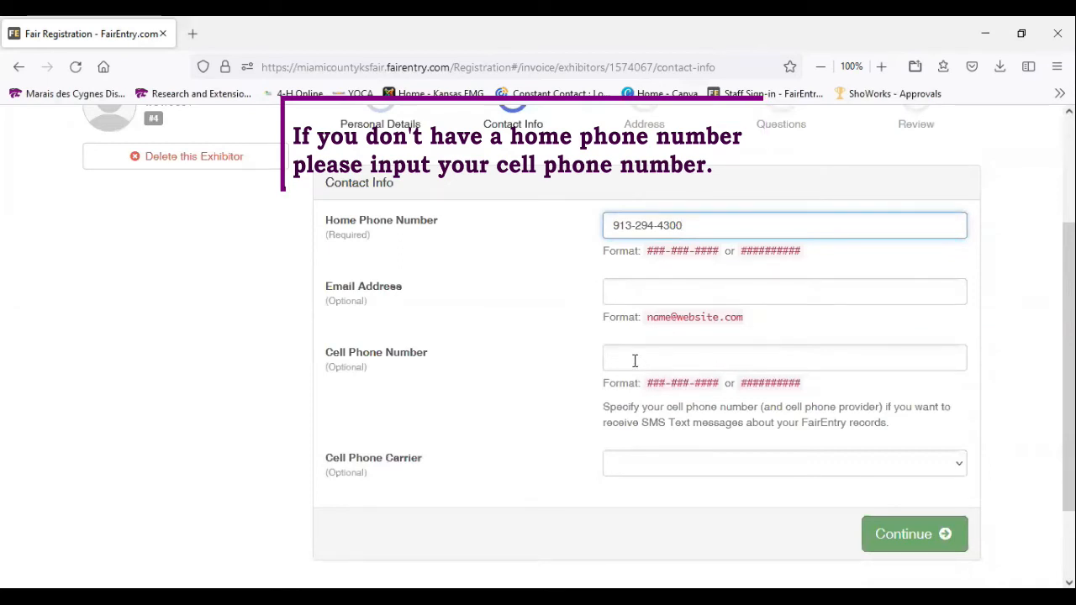
Fill in the exhibitor's e-mail address, leave the cell phone fields blank, and continue to the address section
click(647, 292)
text(m)
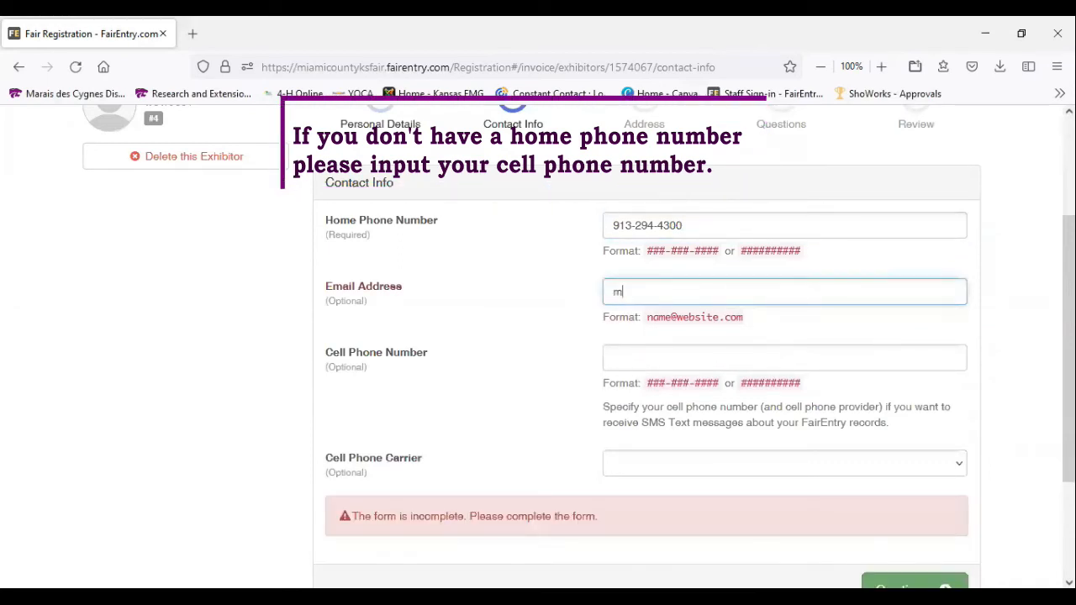
text(iami)
key(Down)
key(Return)
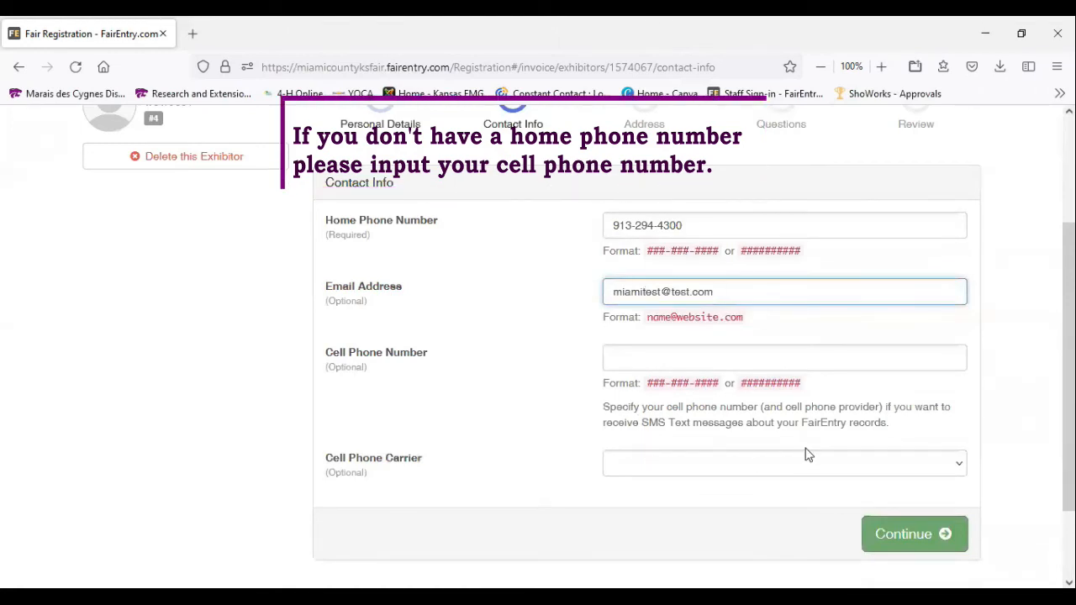
click(907, 540)
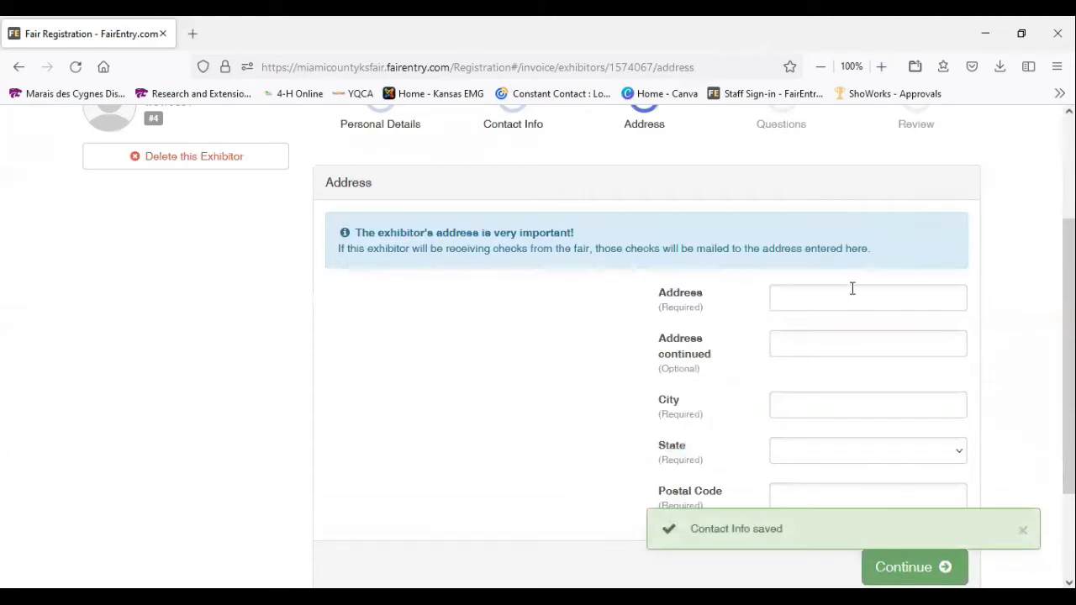
Fill in the exhibitor's street address, city, state and postal code, leave the second address line blank, and continue to the questions
click(821, 296)
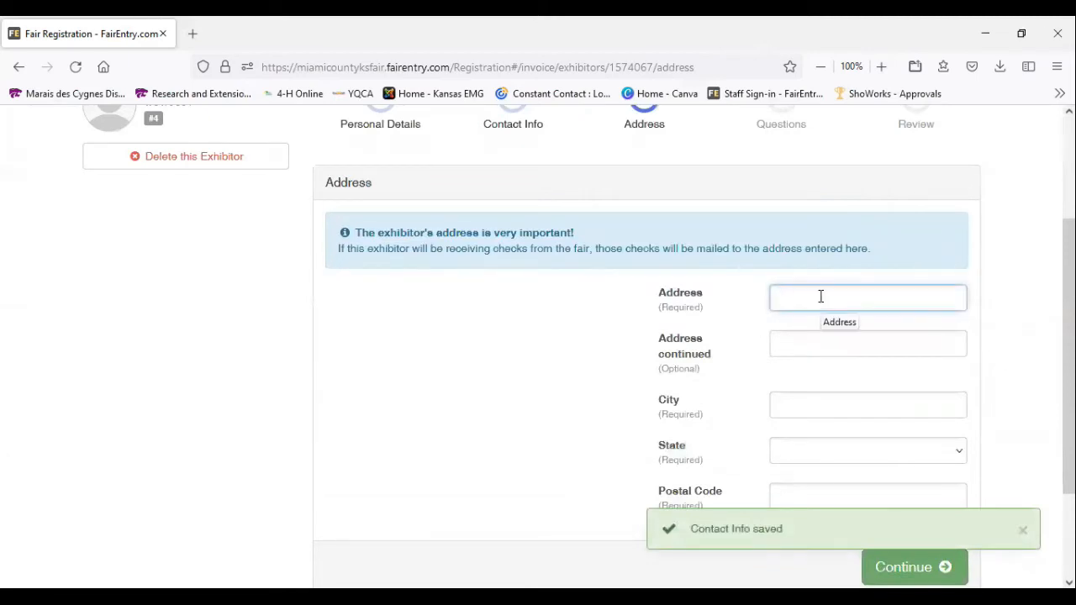
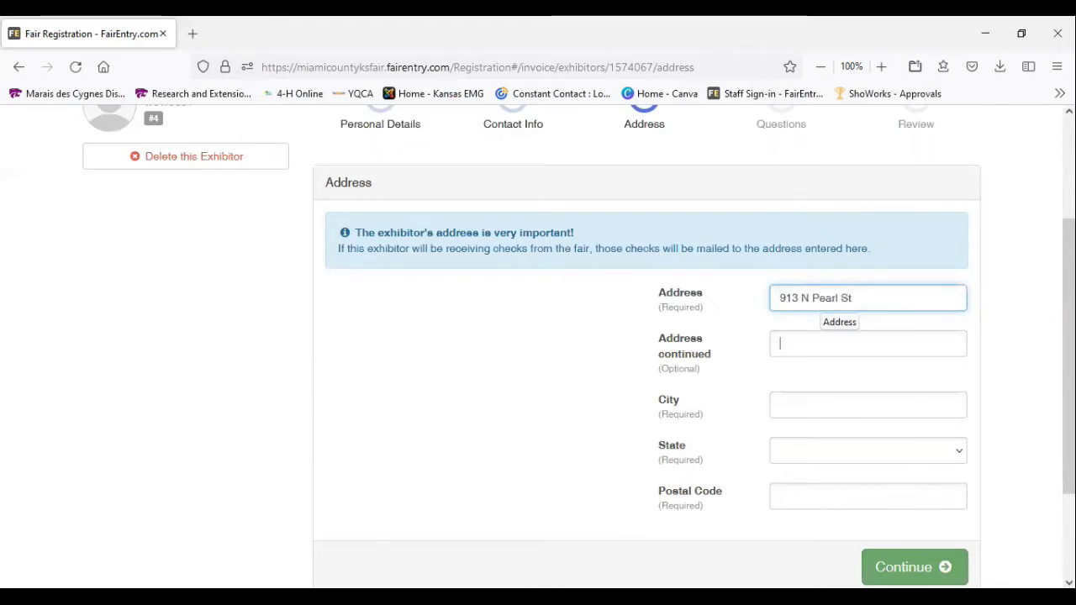
key(Tab)
text(Pa)
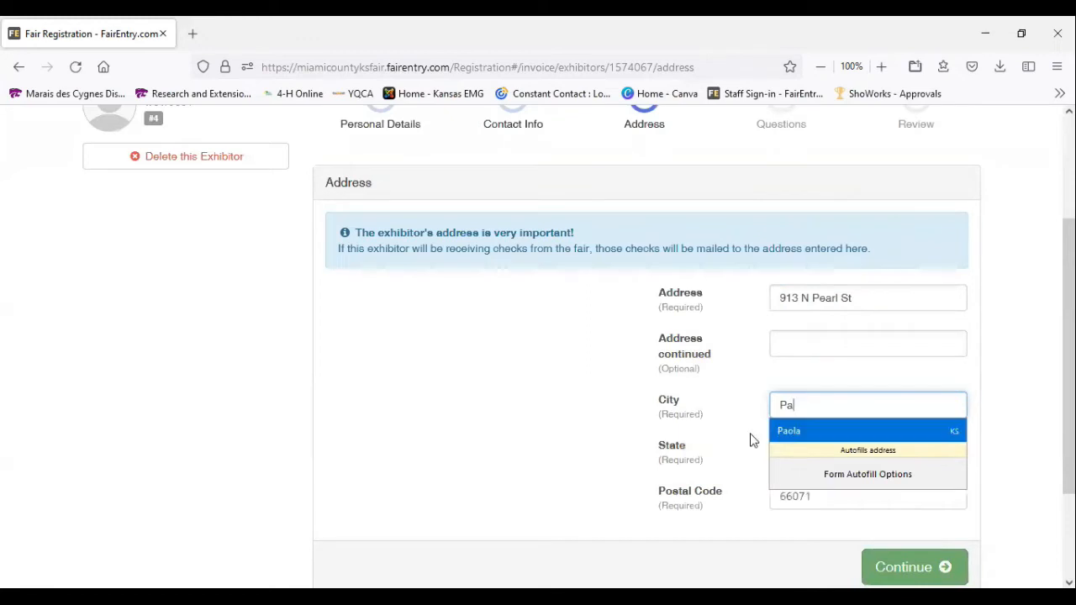
click(788, 432)
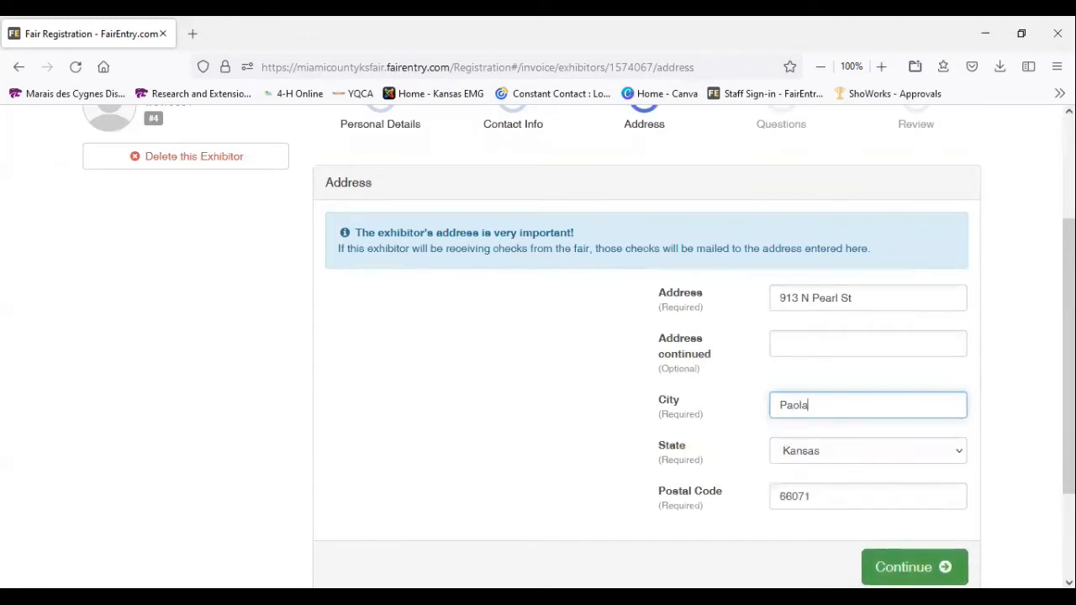
click(915, 568)
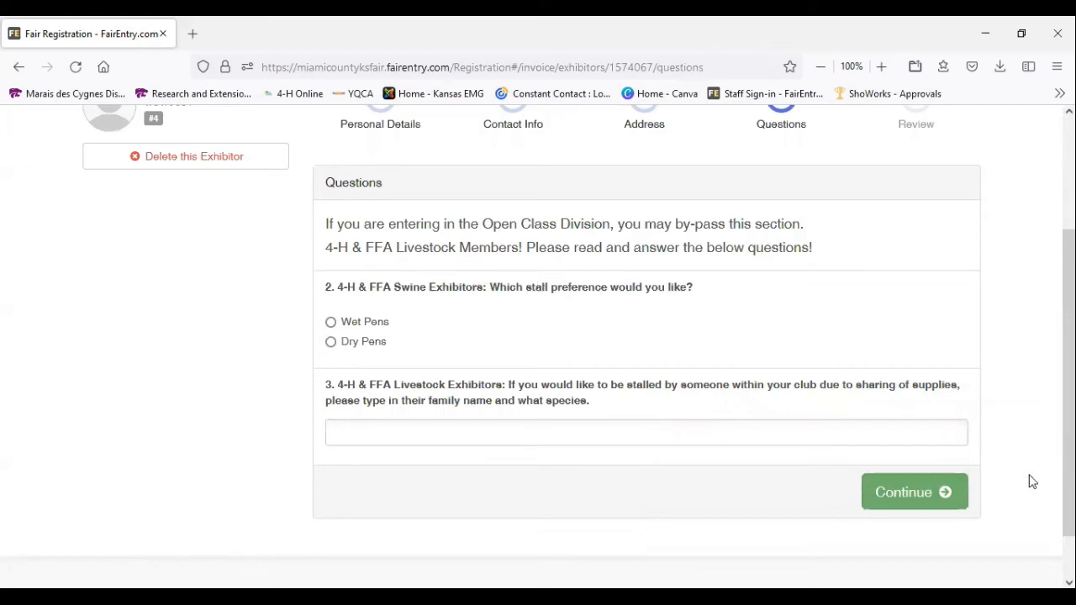
Skip the 4-H and FFA livestock questions, review the exhibitor registration, and continue to the entries
click(928, 499)
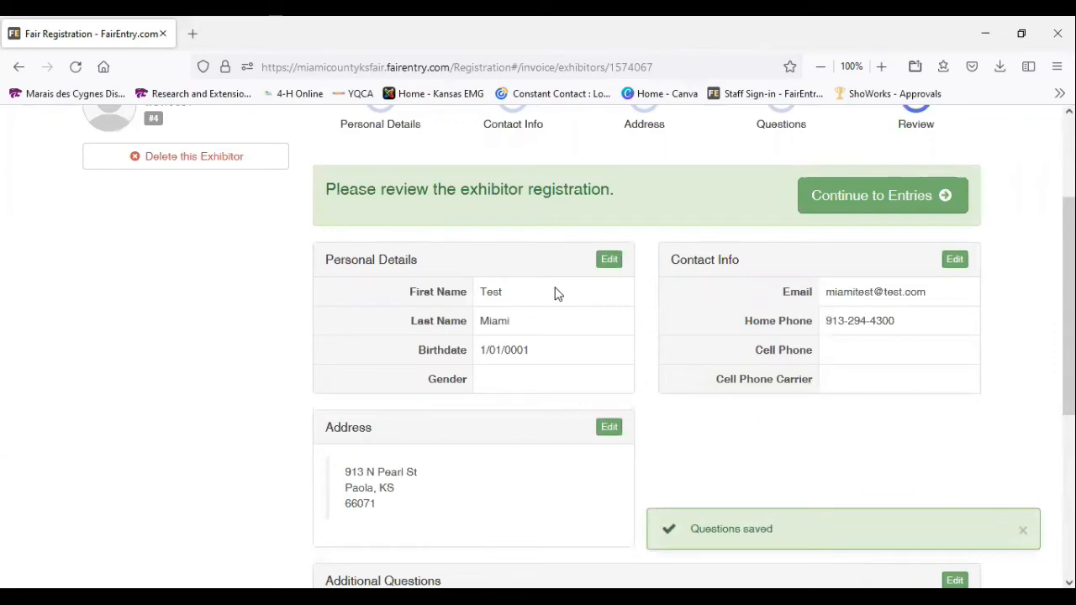
scroll(555, 294, down, 2)
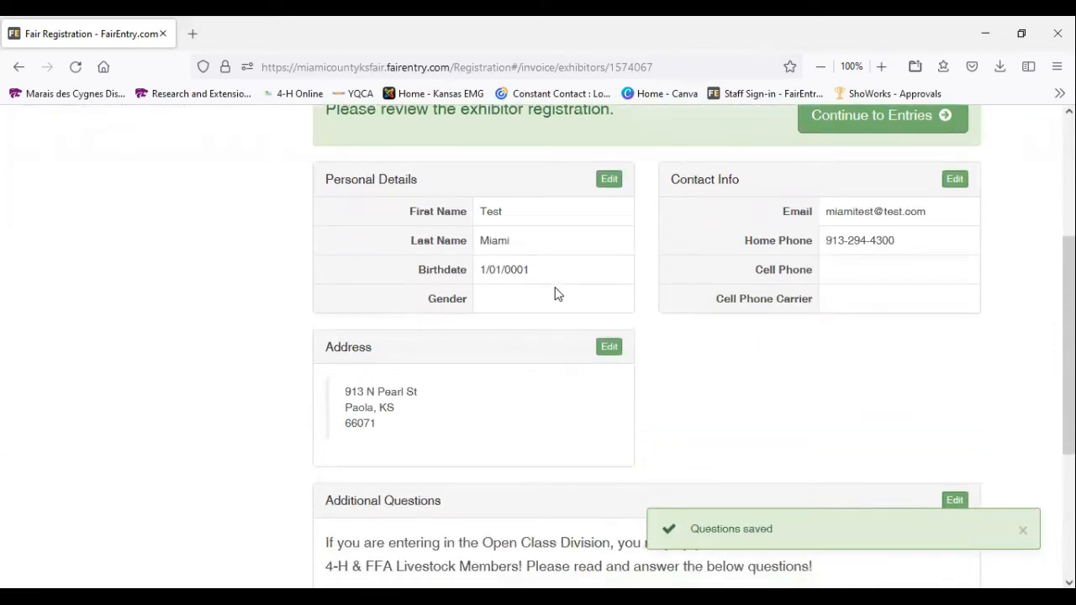
scroll(555, 293, down, 6)
scroll(825, 427, up, 8)
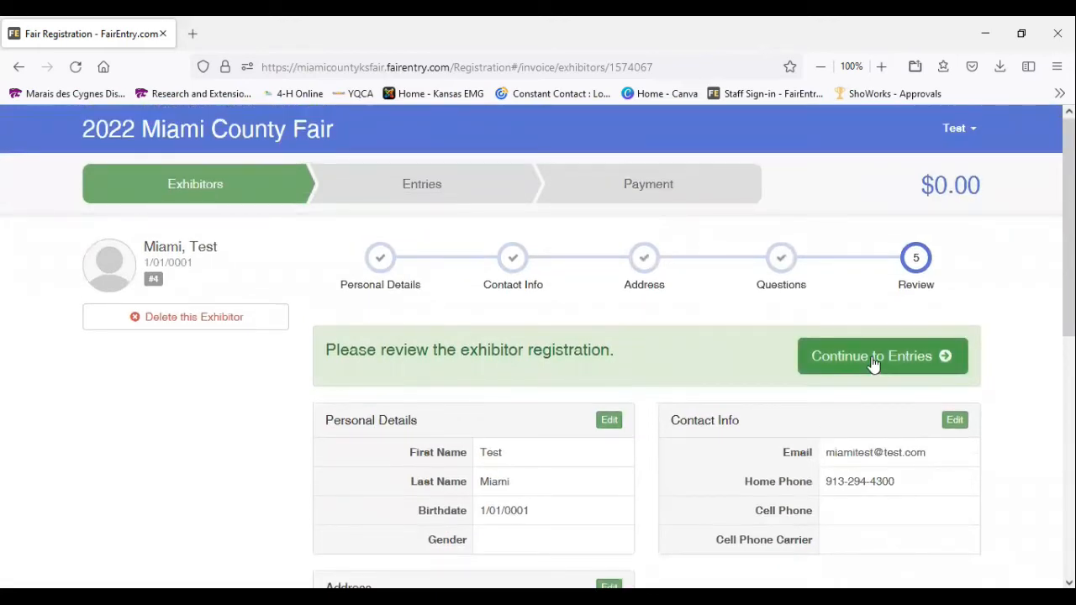
click(873, 360)
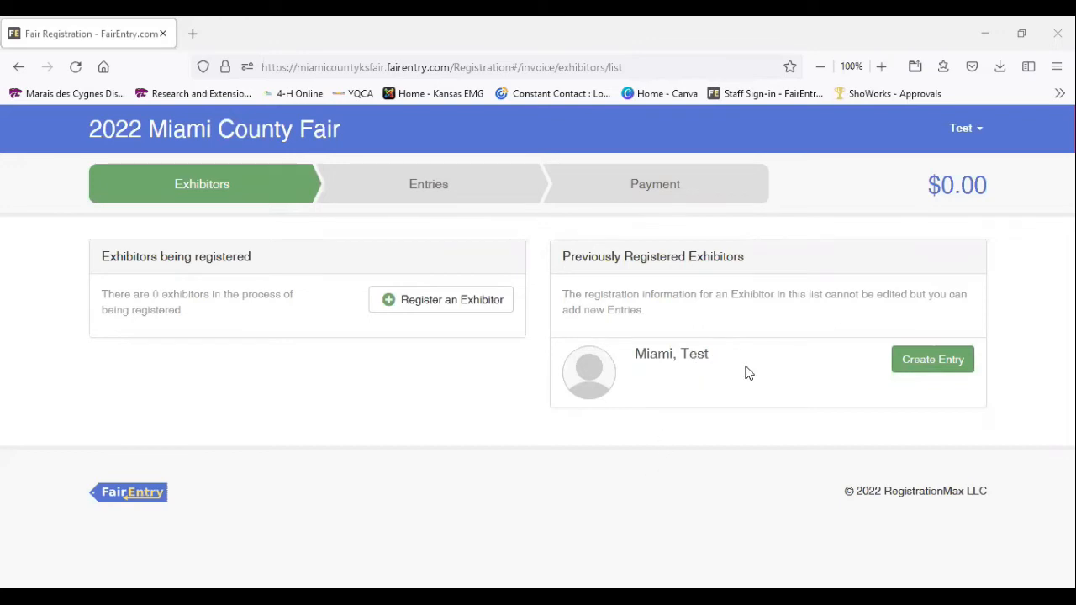
Create an entry for the registered exhibitor in the Open Class Dairy Cattle department, division 731: Open Class Brown Swiss Dairy Cattle
click(911, 361)
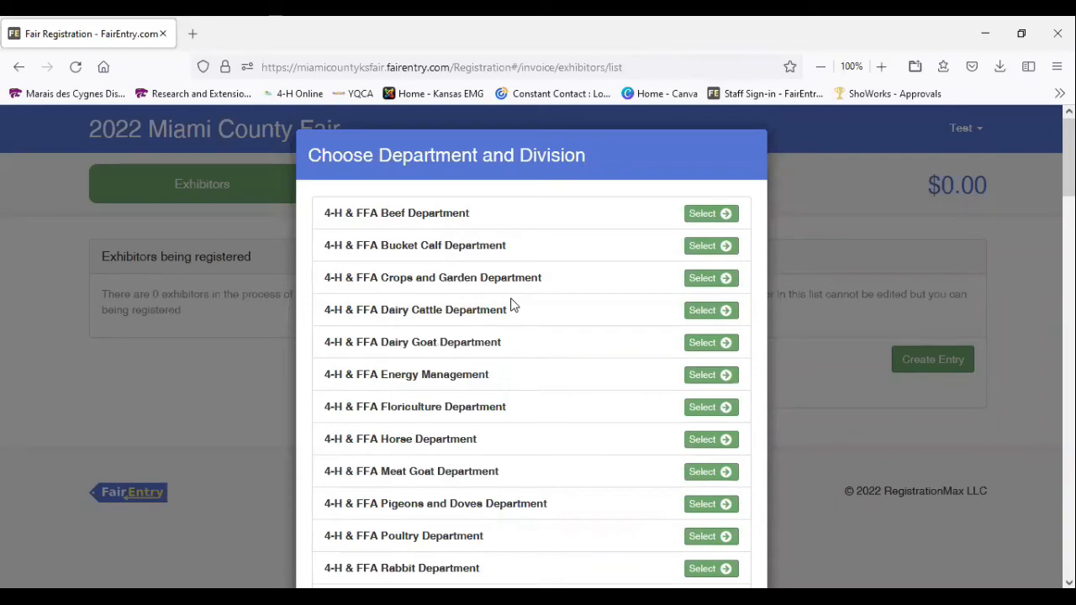
scroll(514, 304, down, 6)
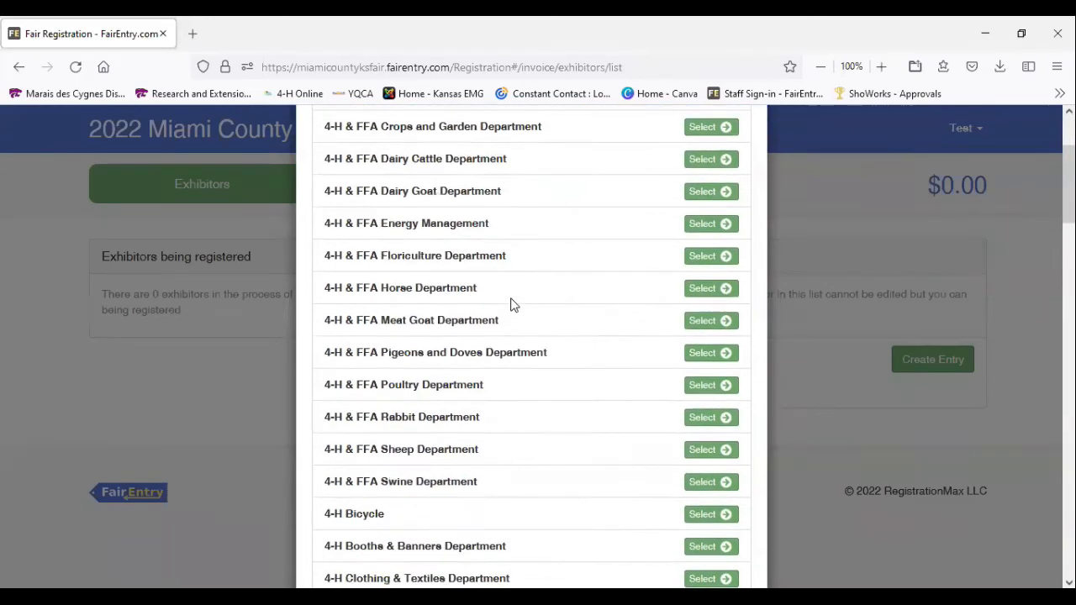
scroll(515, 304, down, 6)
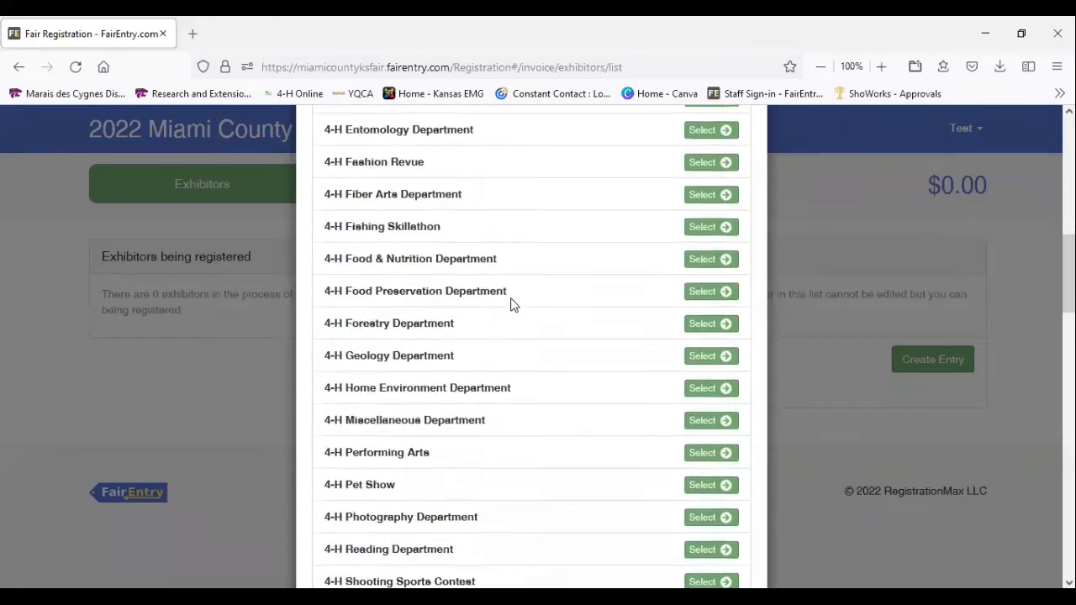
scroll(515, 304, down, 5)
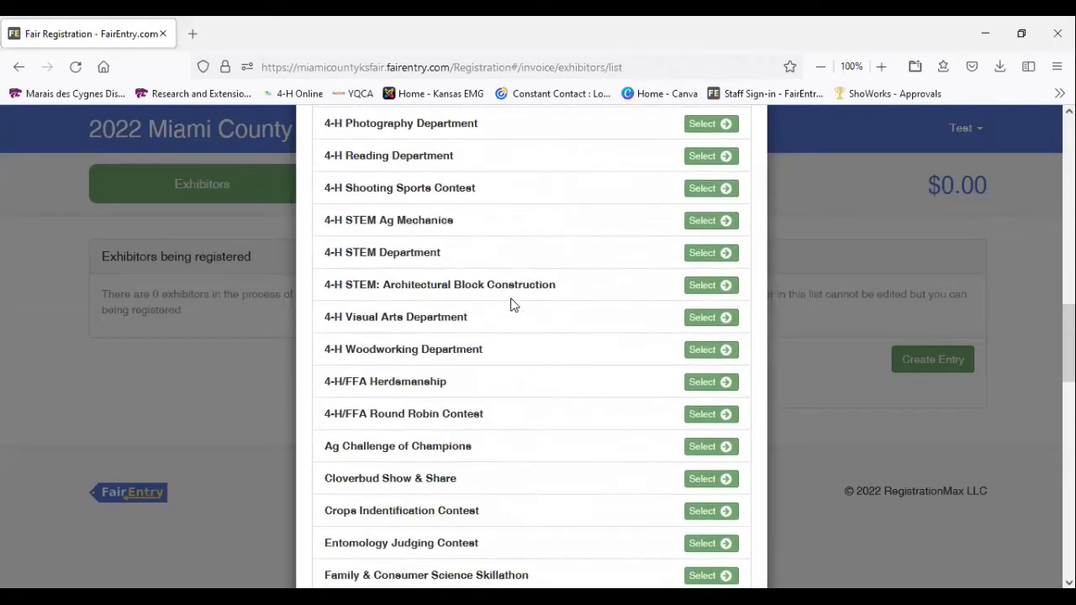
scroll(515, 304, down, 4)
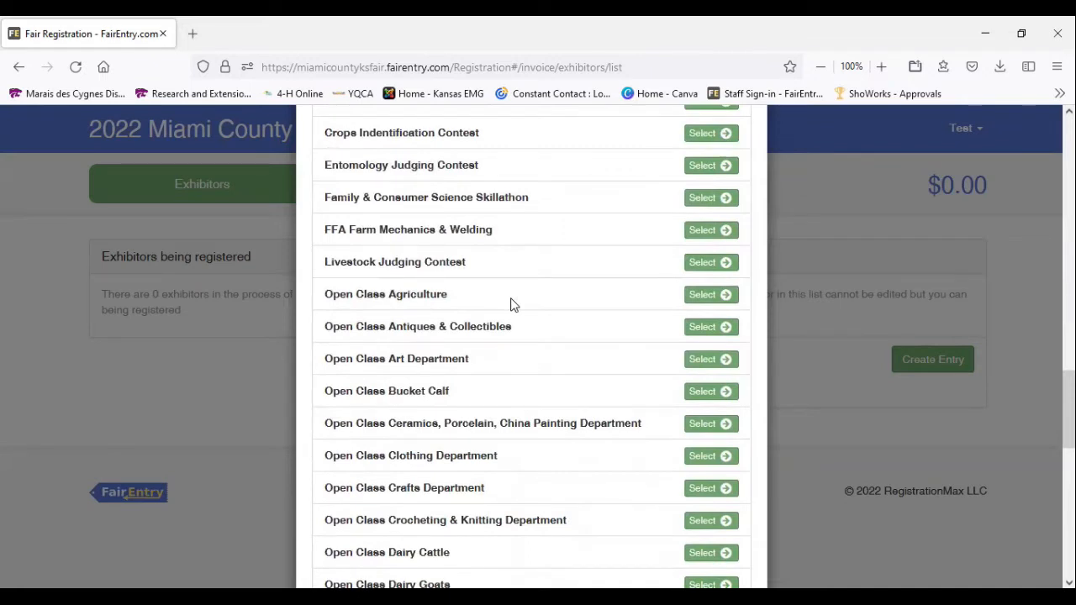
scroll(514, 304, down, 2)
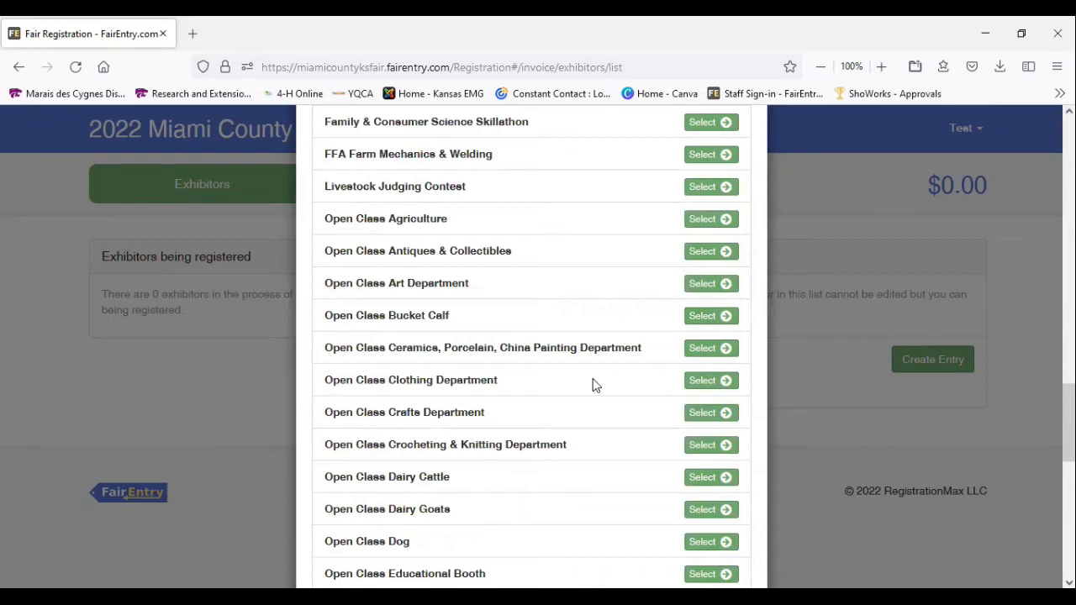
scroll(594, 382, down, 2)
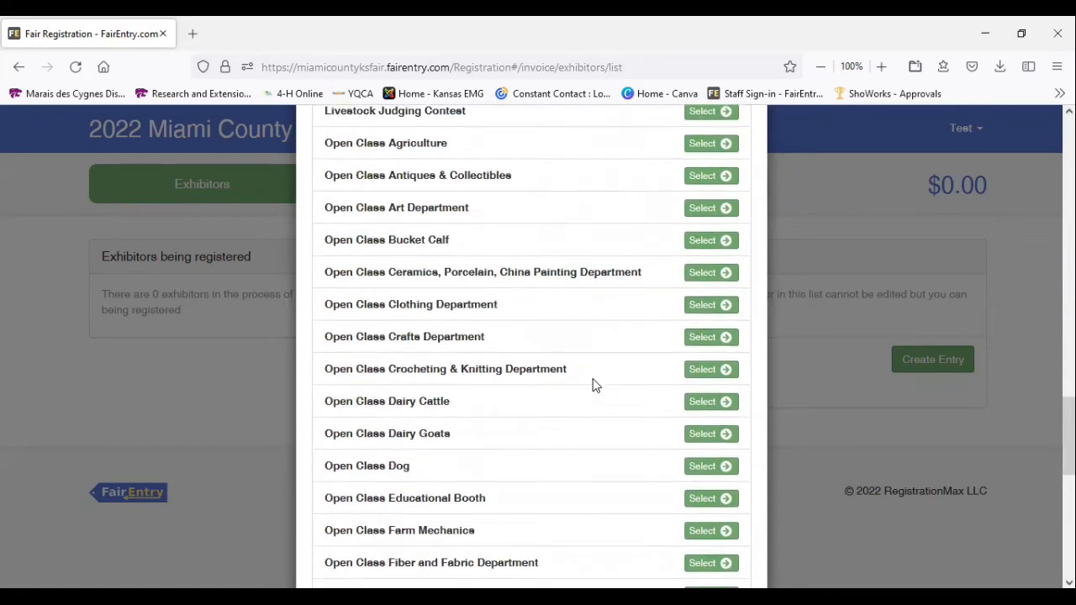
click(715, 403)
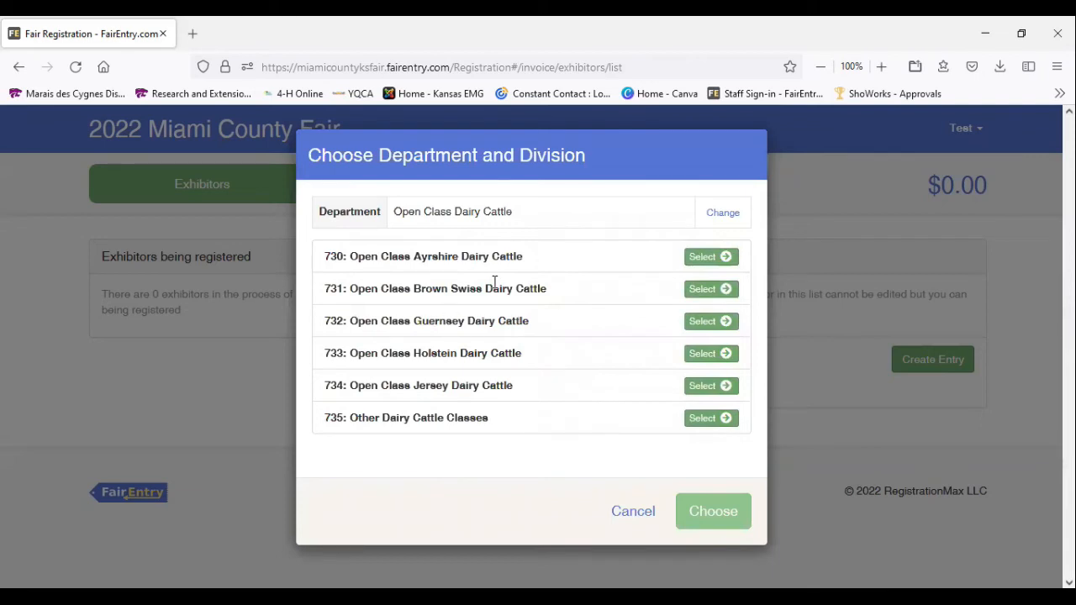
click(708, 292)
click(713, 323)
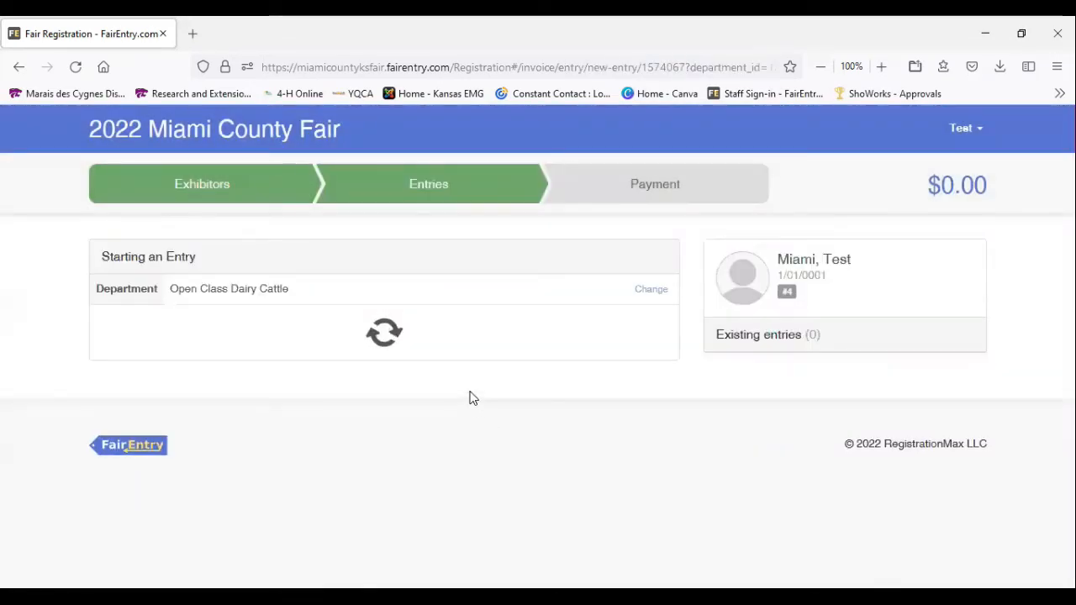
Choose class 73108: 2 yr. Old Cows for the entry and continue to the entry animals
scroll(471, 398, down, 2)
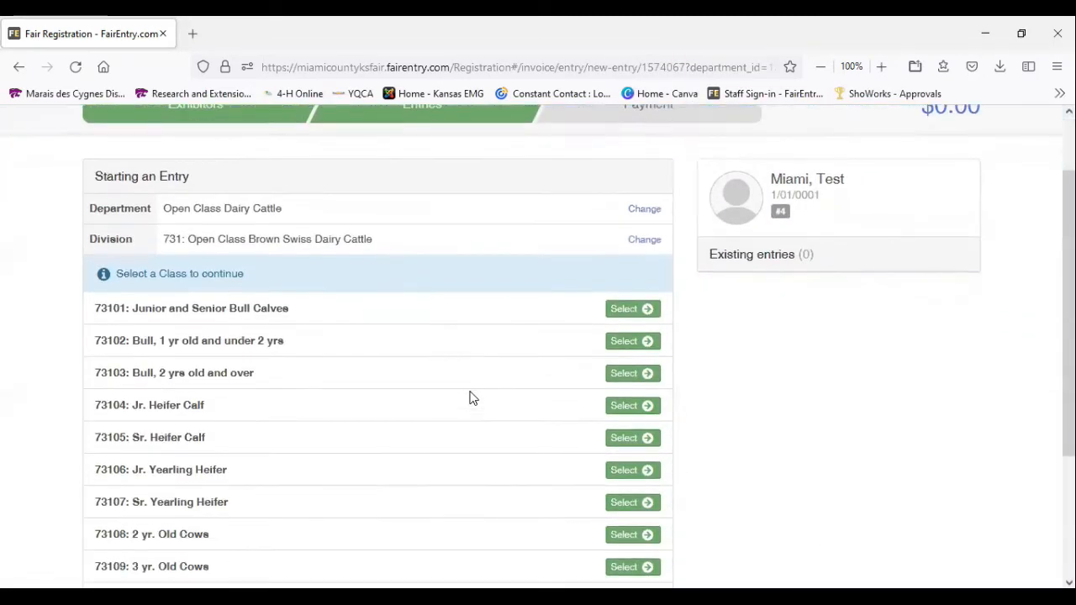
scroll(471, 398, down, 2)
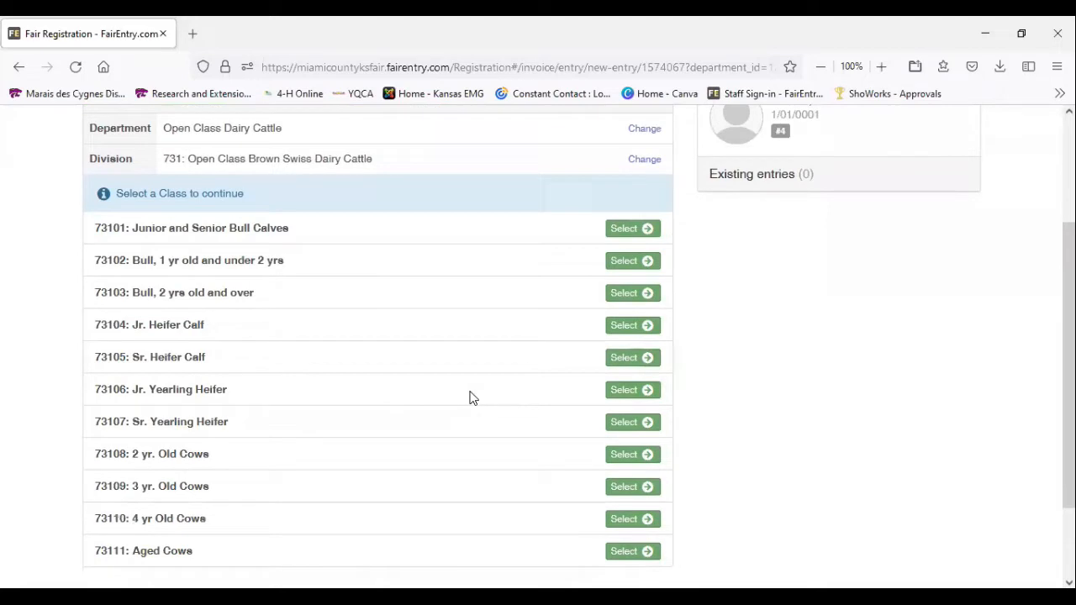
scroll(472, 397, down, 2)
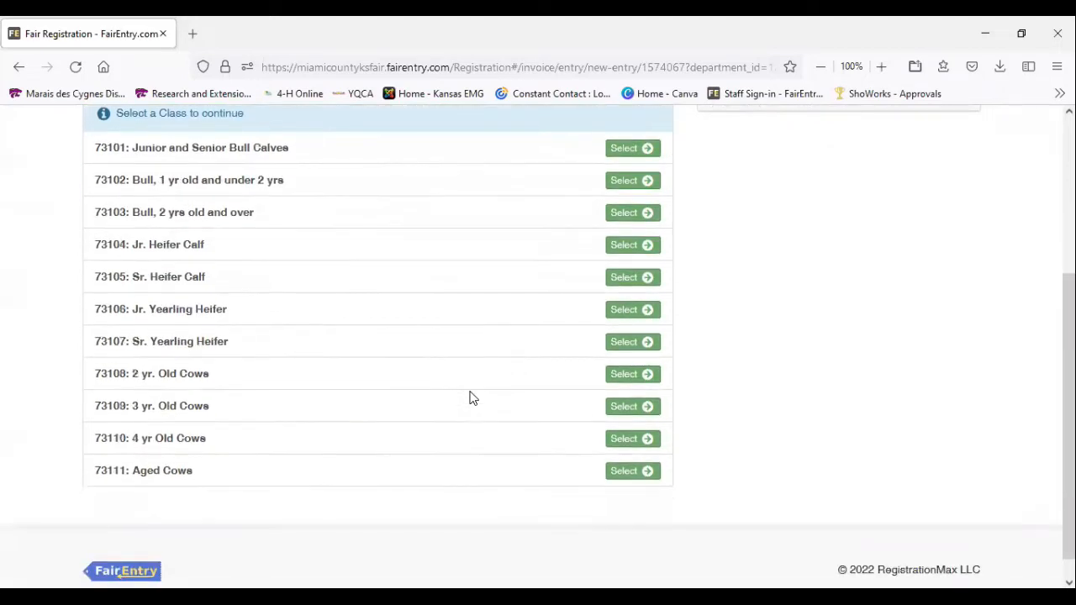
click(636, 384)
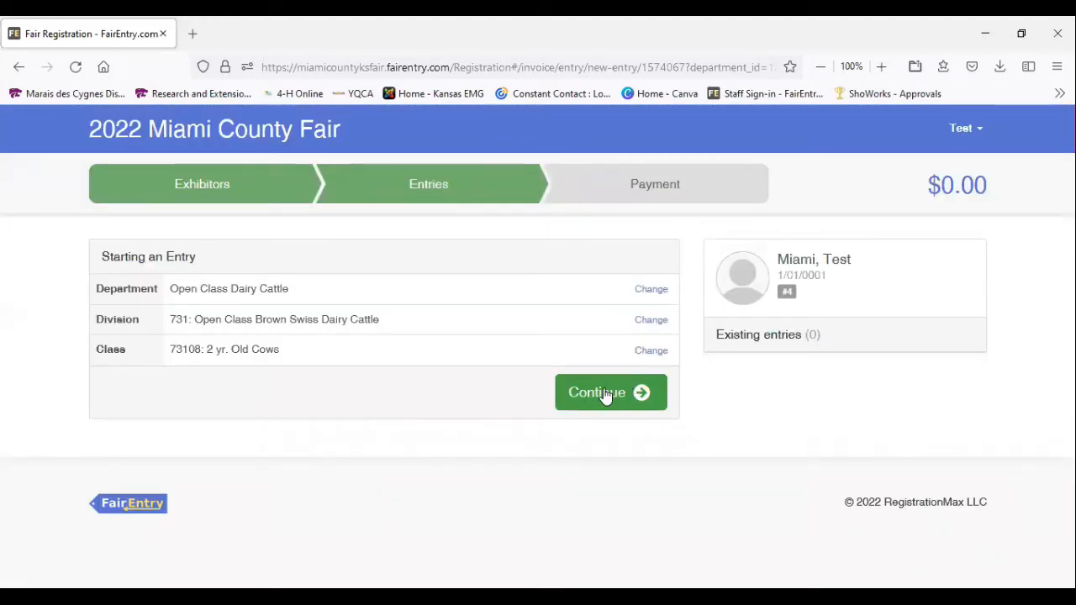
click(604, 394)
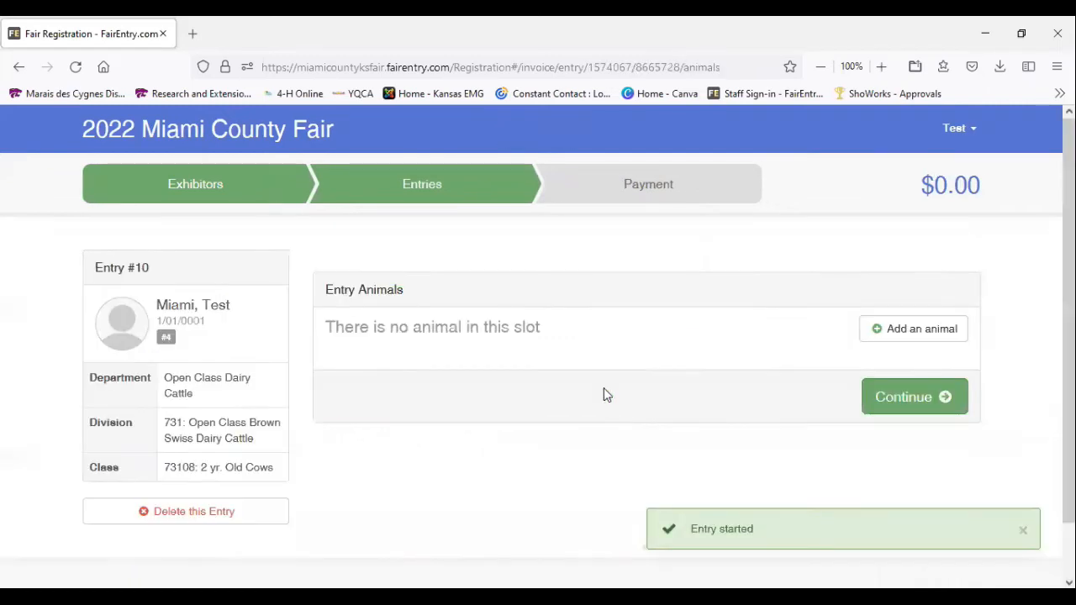
Start a new animal record for the entry with the animal type Open Dairy Cattle
scroll(551, 411, down, 1)
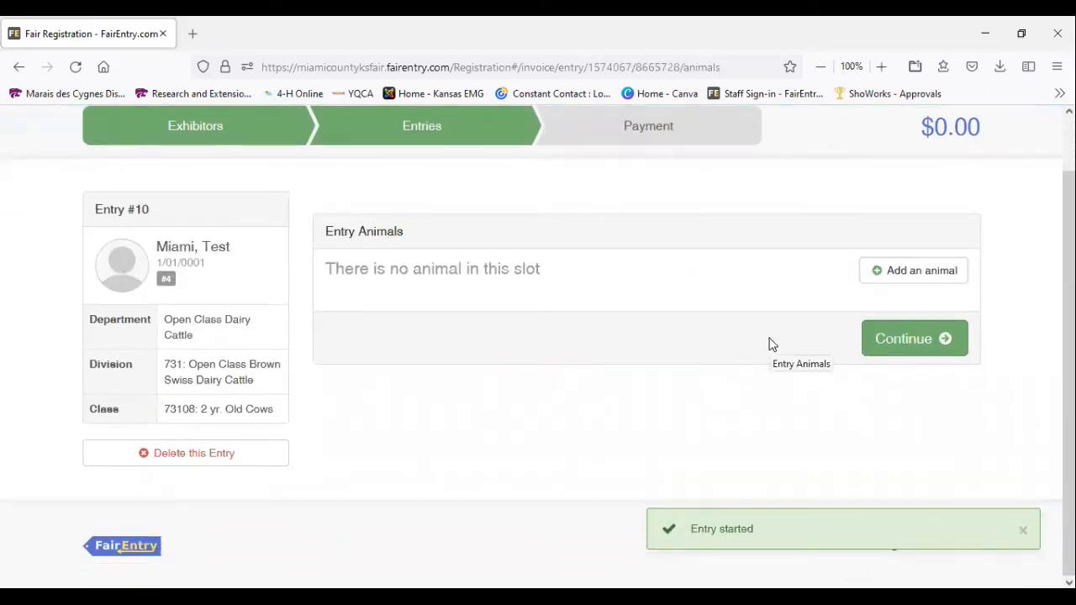
click(891, 281)
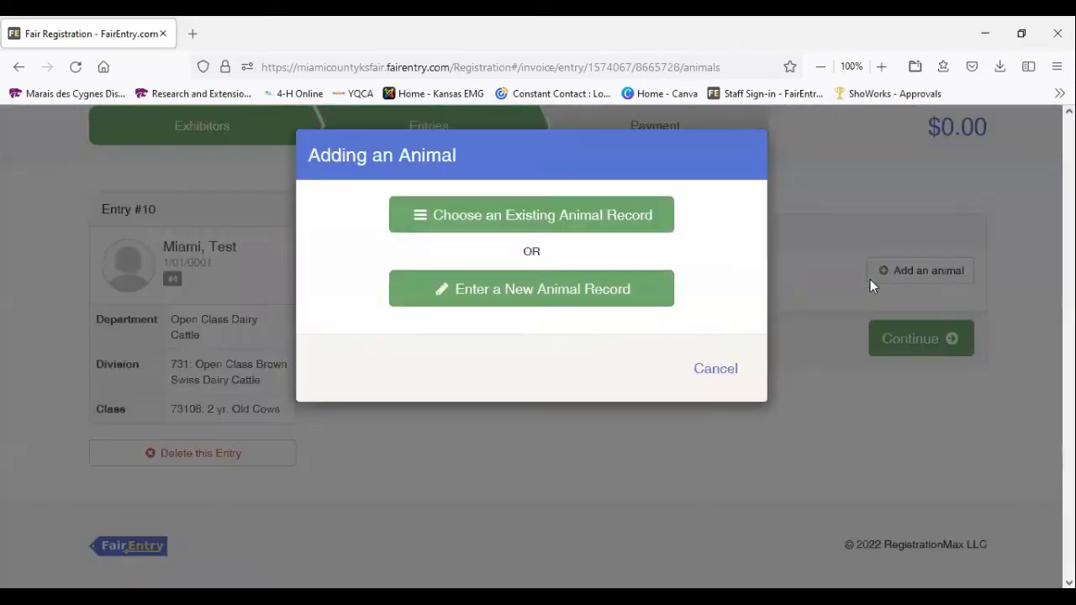
click(523, 304)
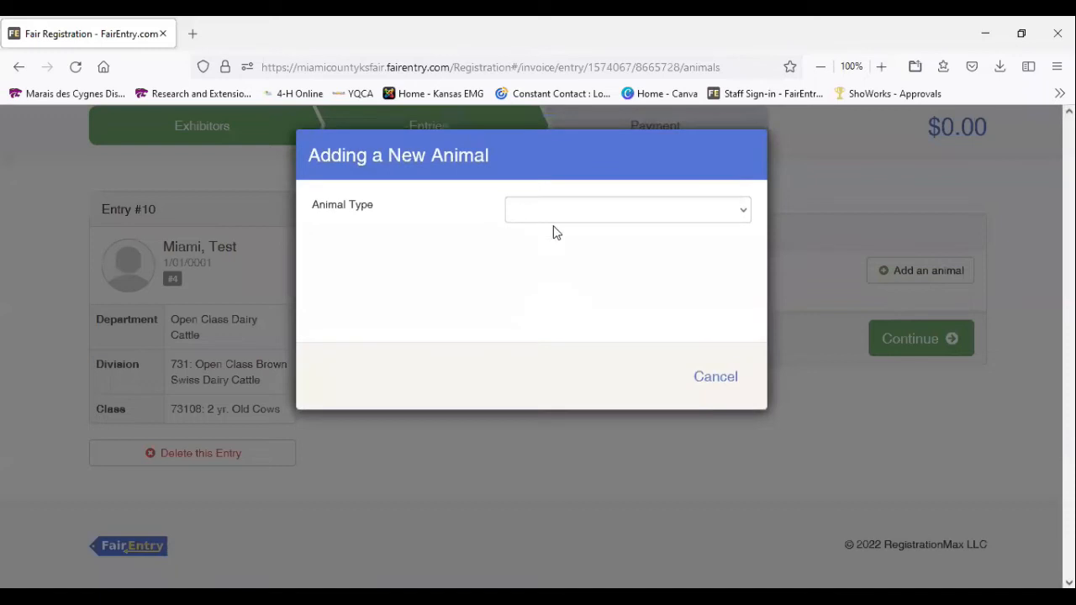
click(563, 211)
click(567, 258)
Name the animal Lucy and set its breed to Brown Swiss
click(554, 271)
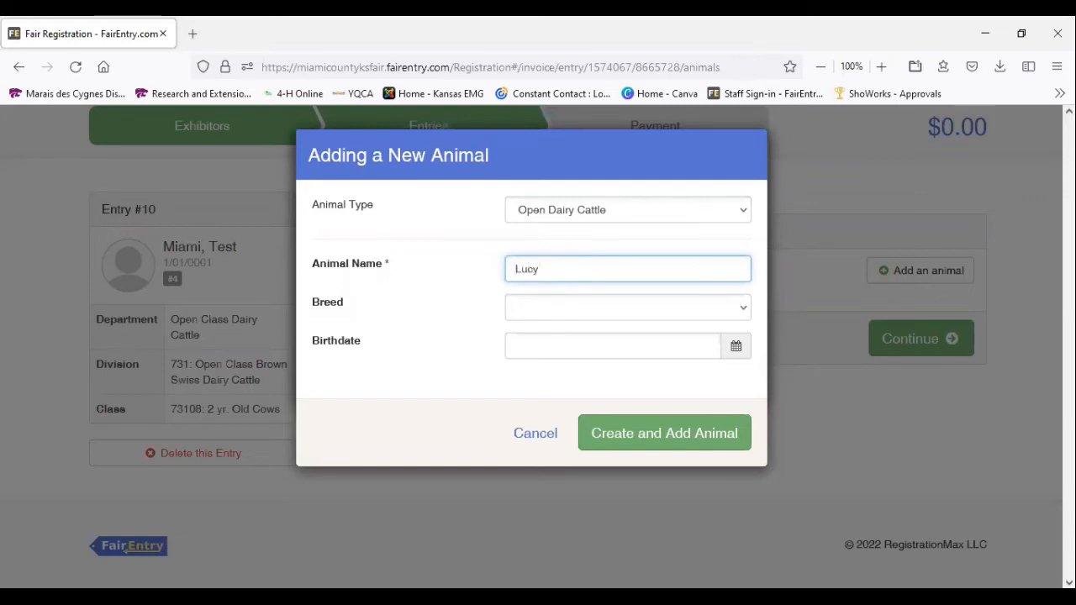
key(Tab)
key(b)
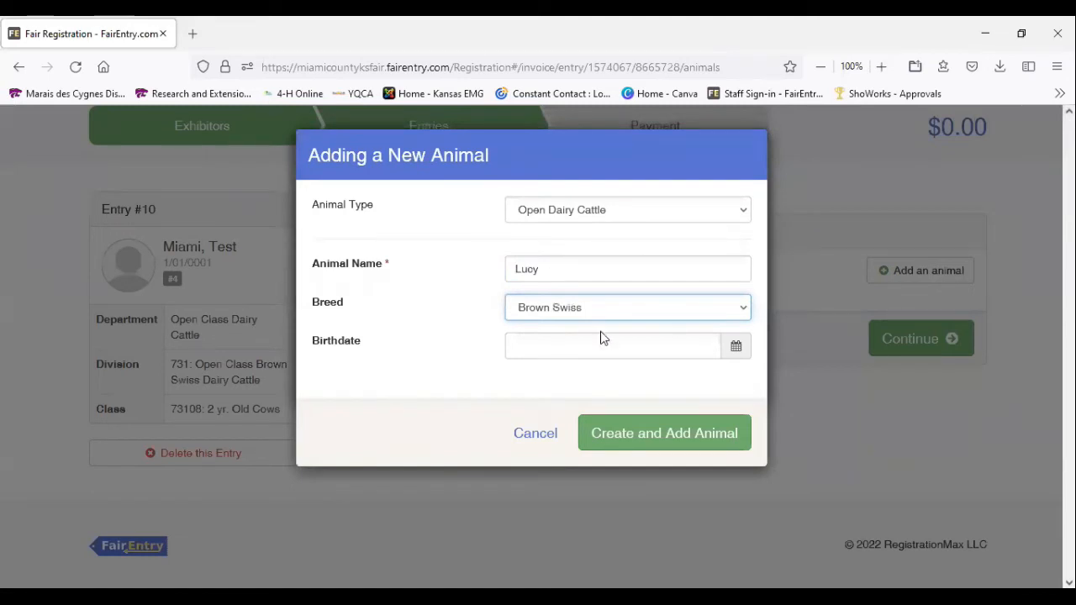
click(601, 310)
click(600, 310)
Set the animal's birthdate to 2/5/2020, then create the animal record in the entry and continue to finish the entry
click(569, 346)
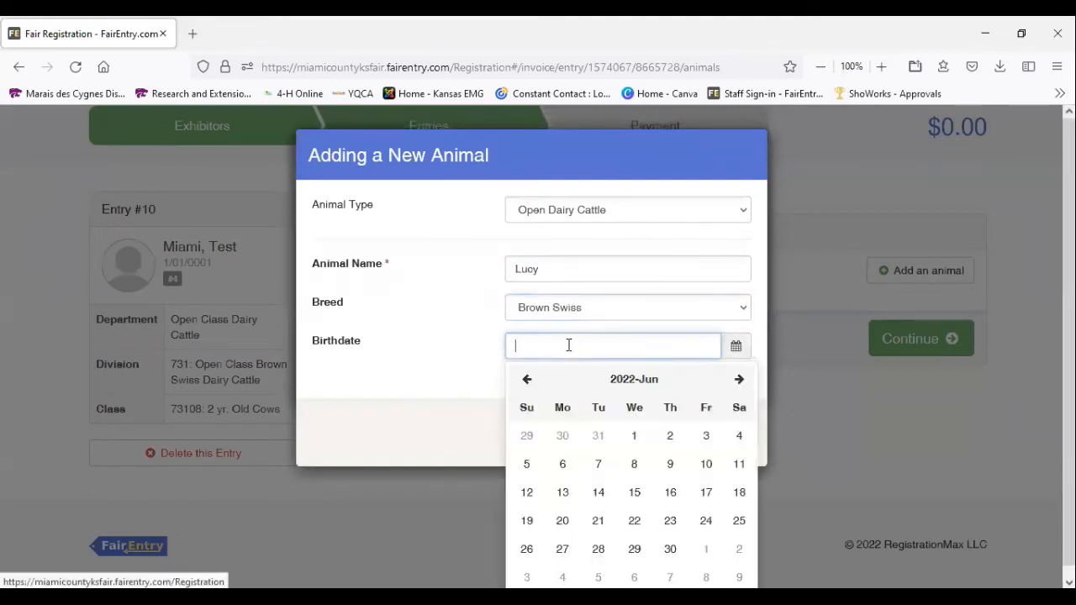
click(528, 384)
click(528, 383)
click(519, 344)
click(520, 344)
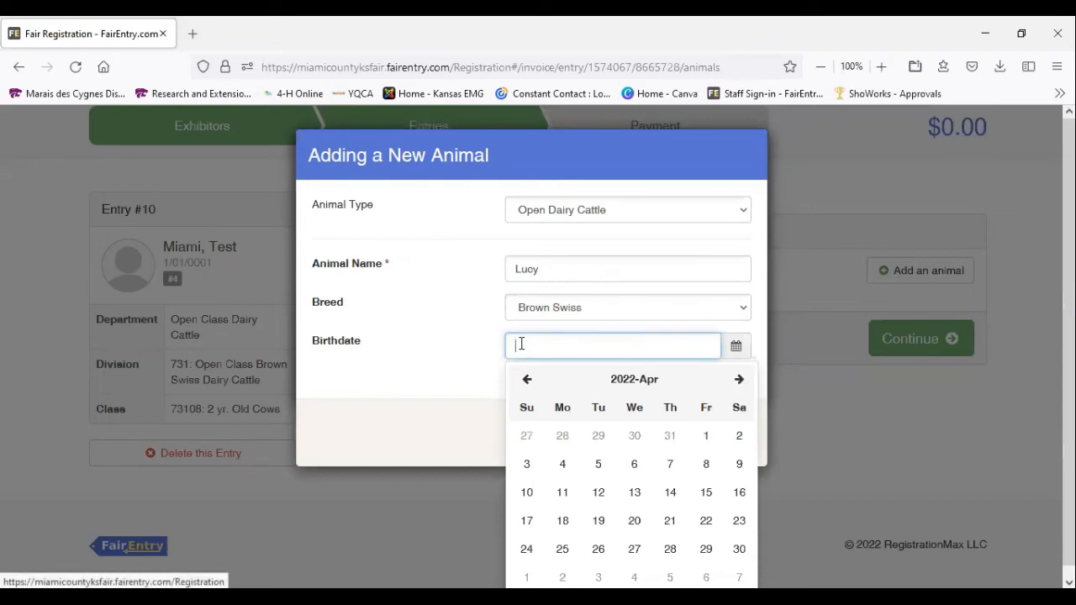
text(2/5/202)
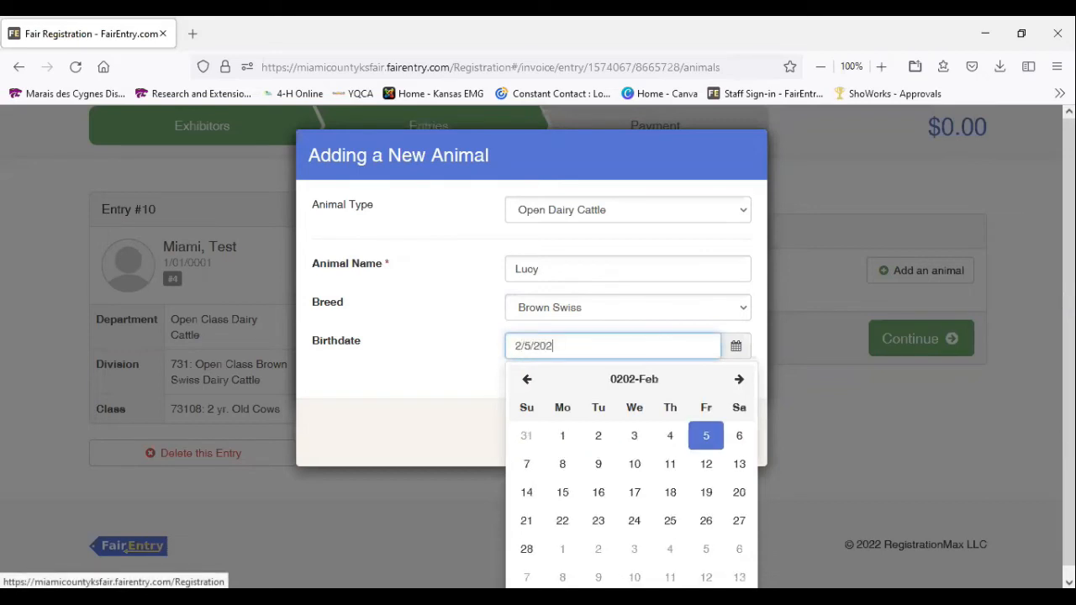
text(0)
key(Return)
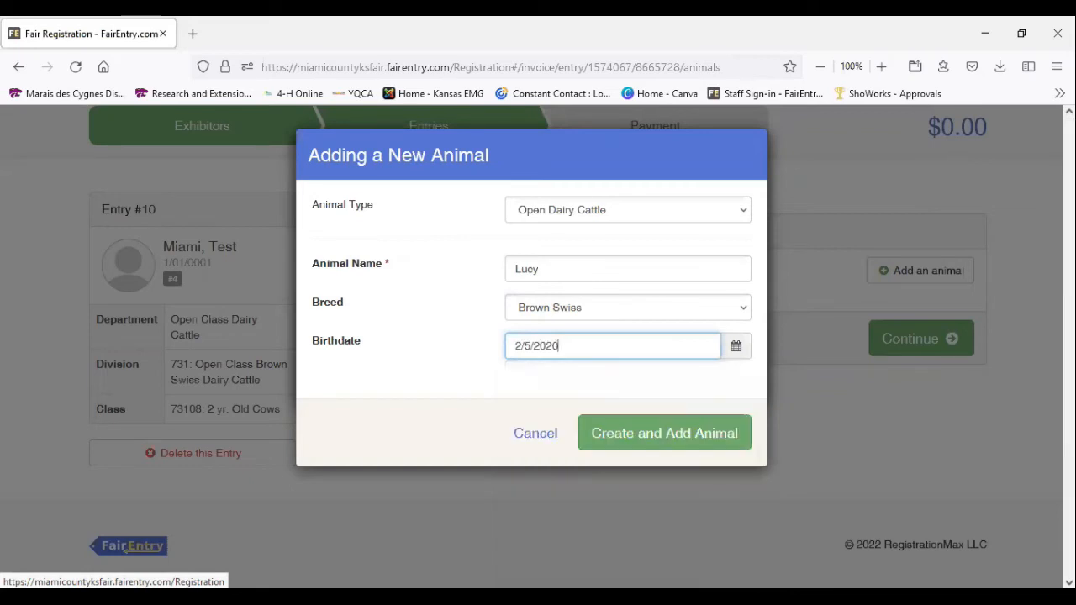
click(668, 434)
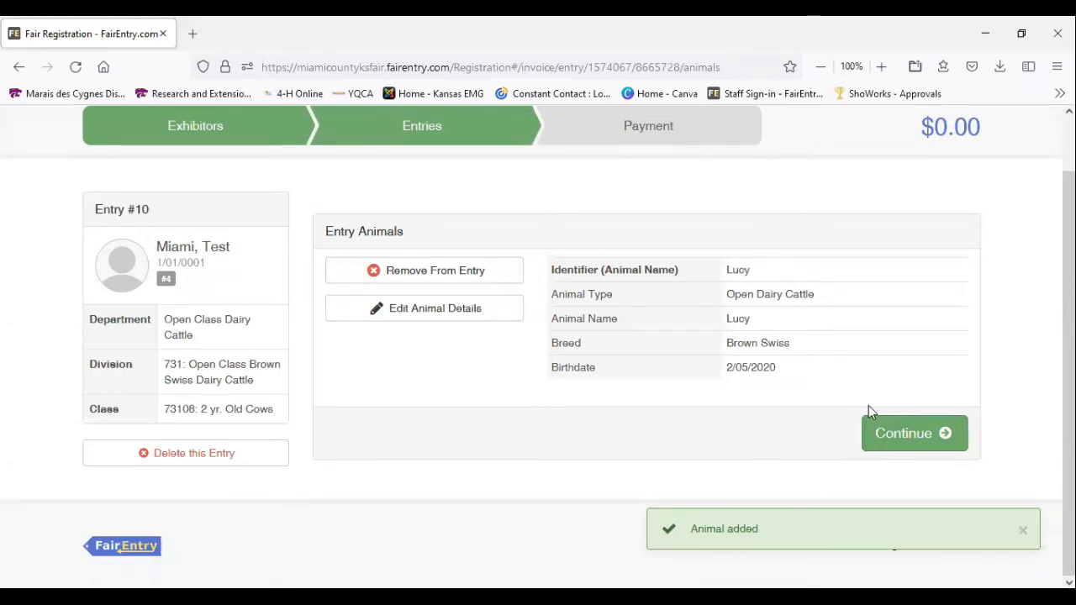
click(905, 437)
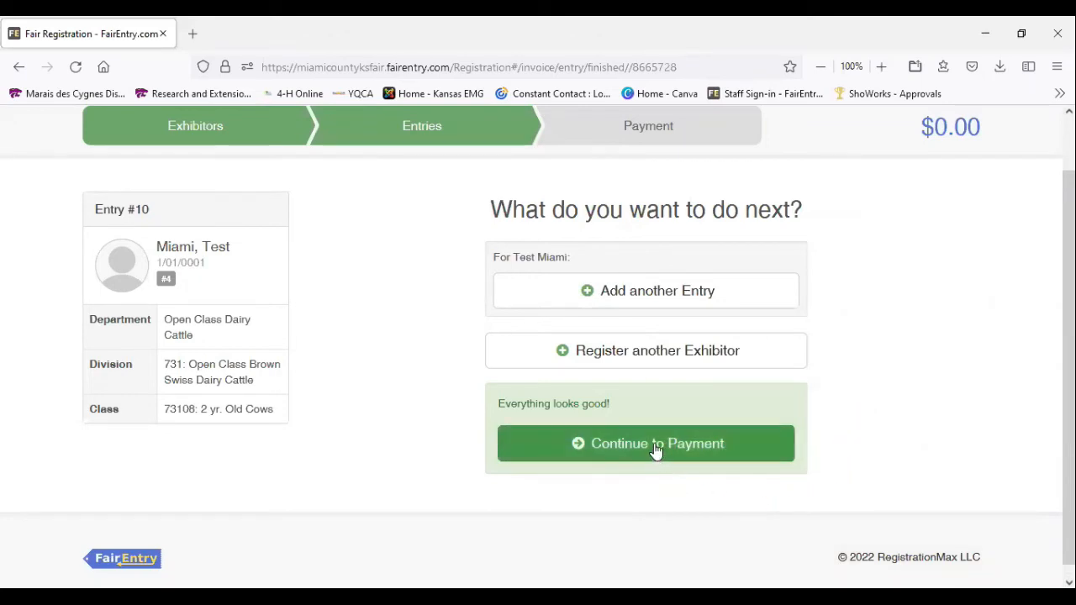
Start another entry for the same exhibitor in the Open Class Floriculture Department, division 880: Flowers
click(647, 301)
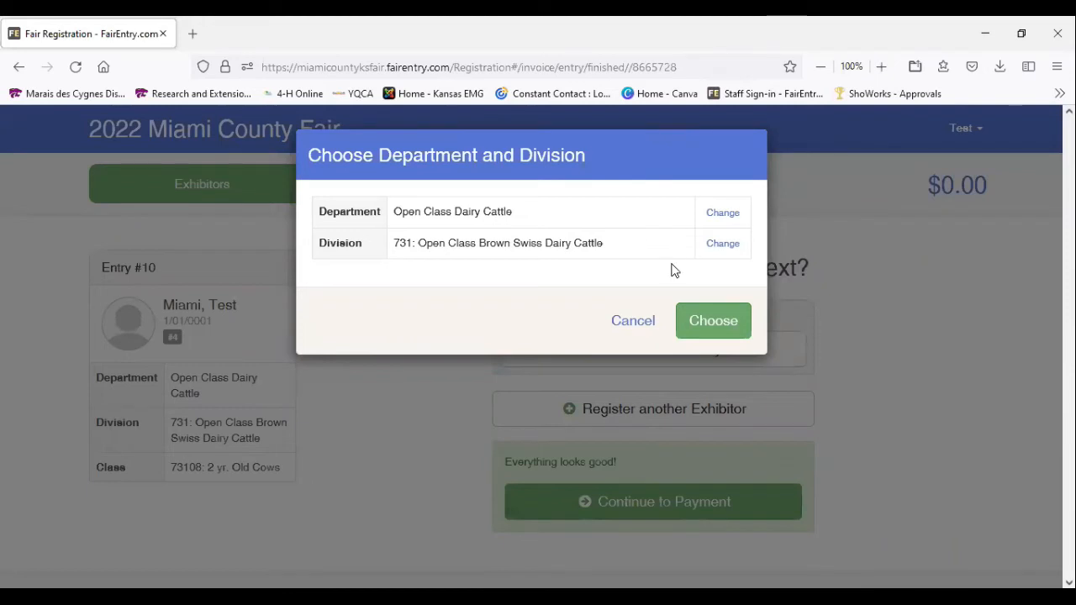
click(723, 215)
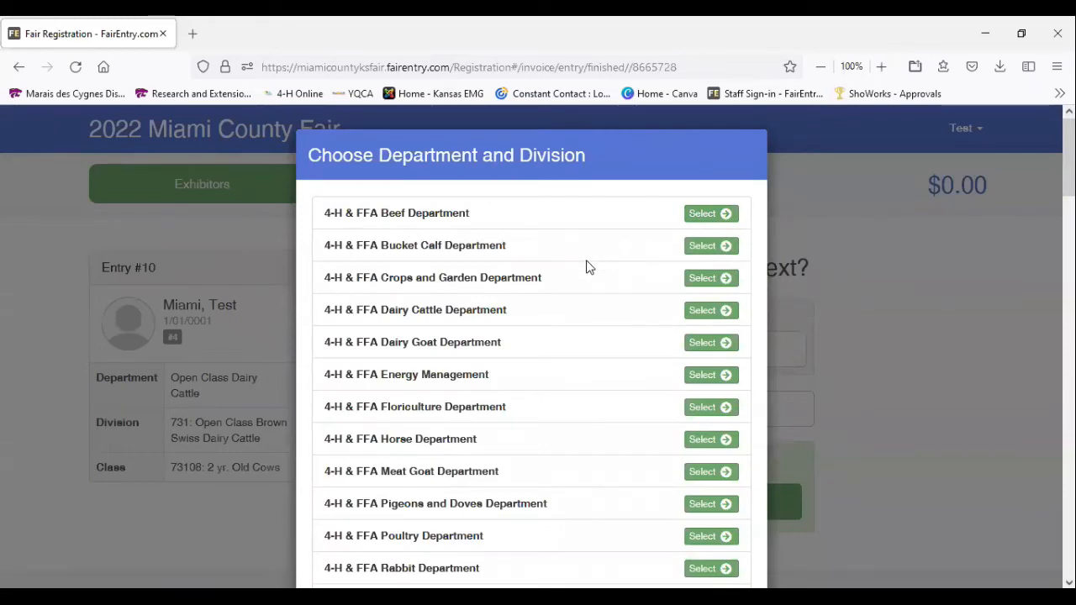
scroll(589, 267, down, 10)
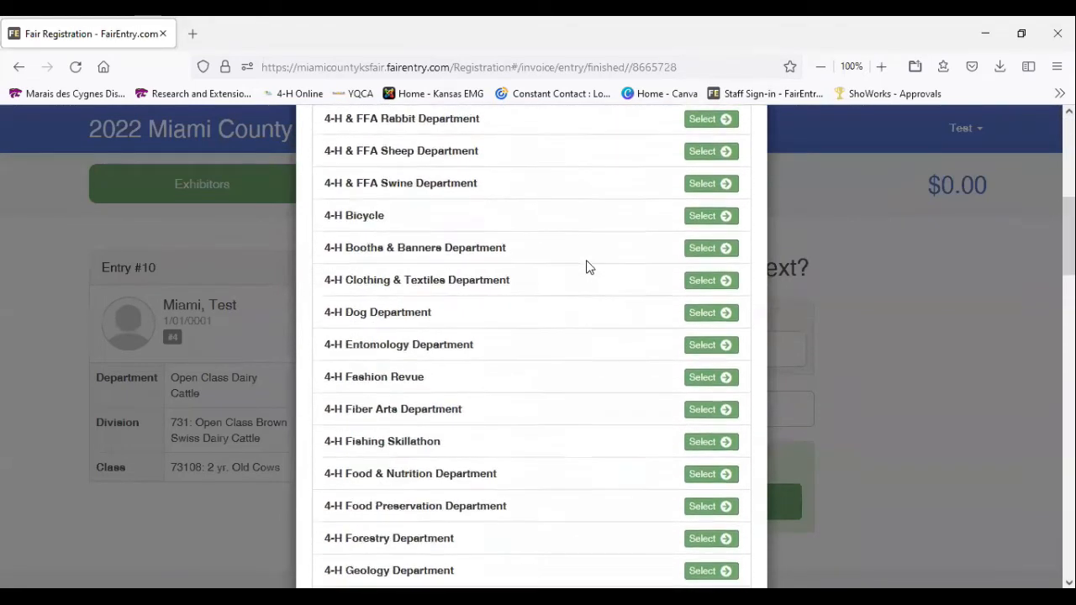
scroll(589, 268, down, 10)
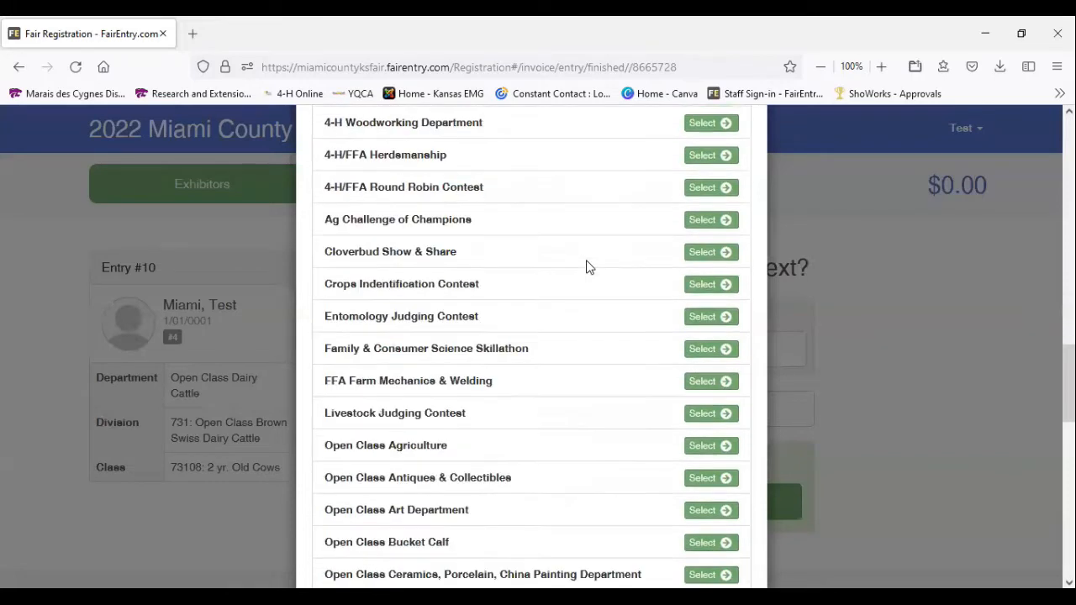
scroll(588, 268, down, 10)
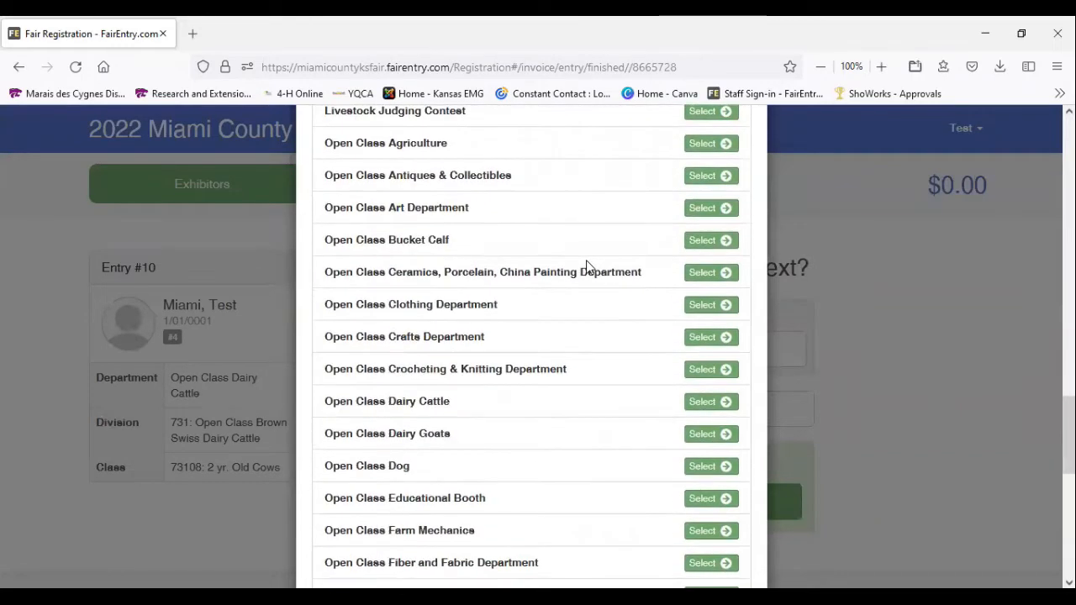
scroll(587, 267, down, 4)
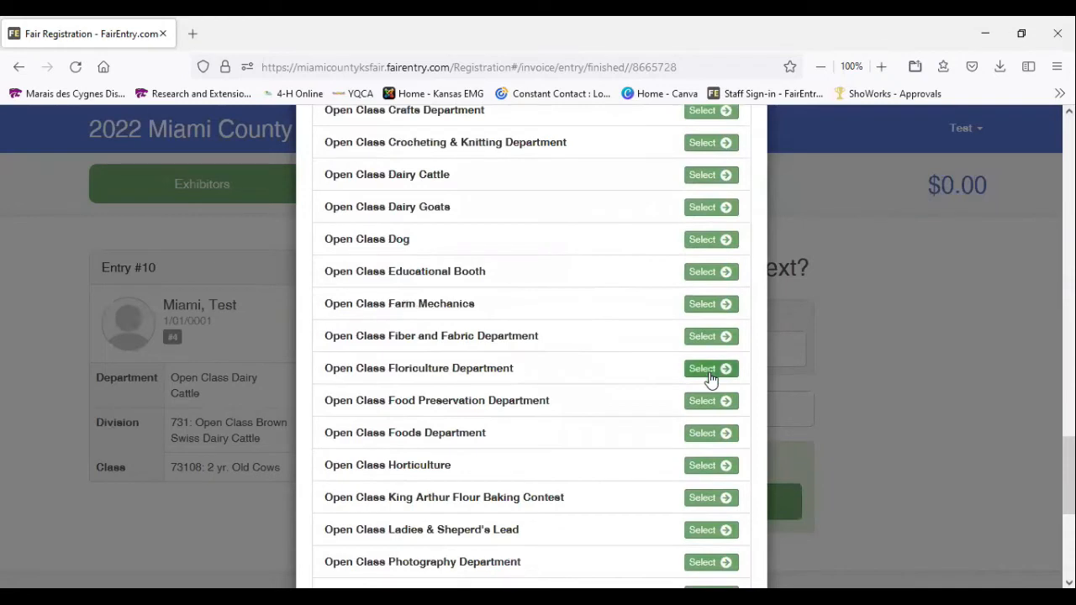
drag(327, 368, 522, 375)
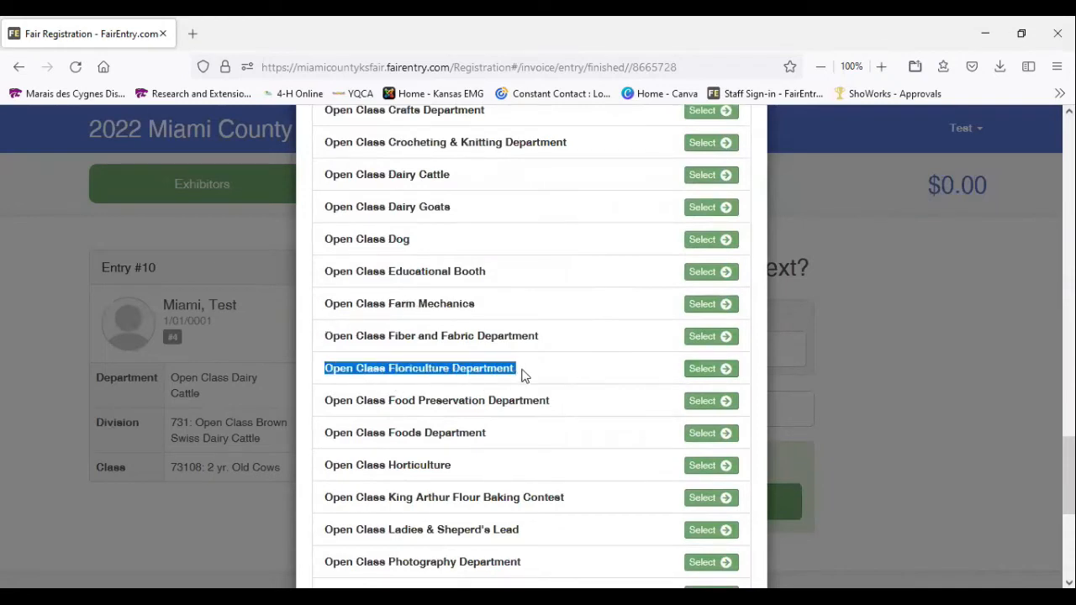
click(714, 370)
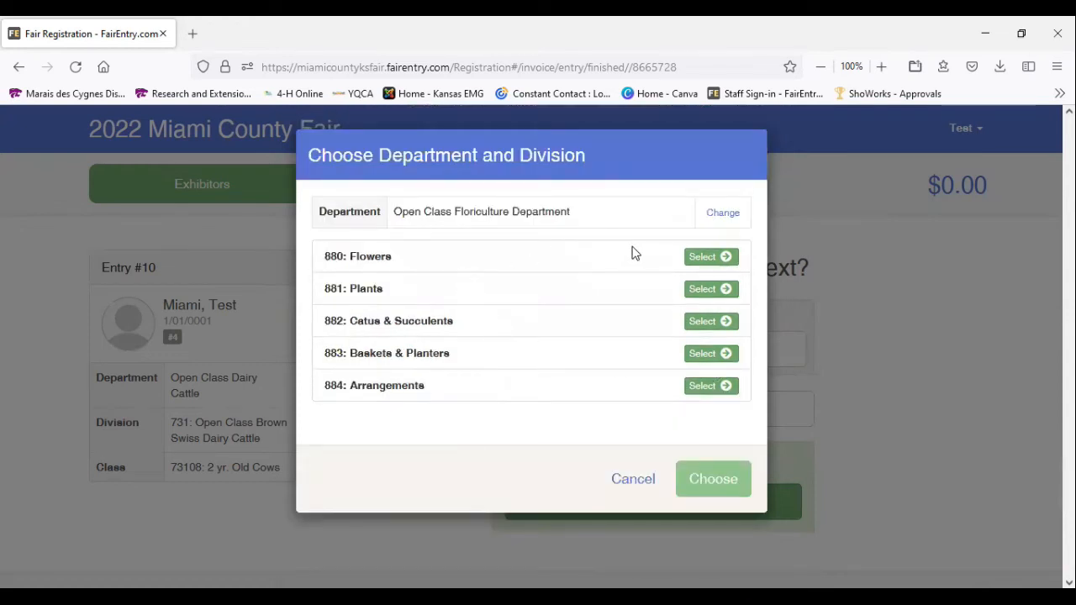
click(703, 260)
click(715, 323)
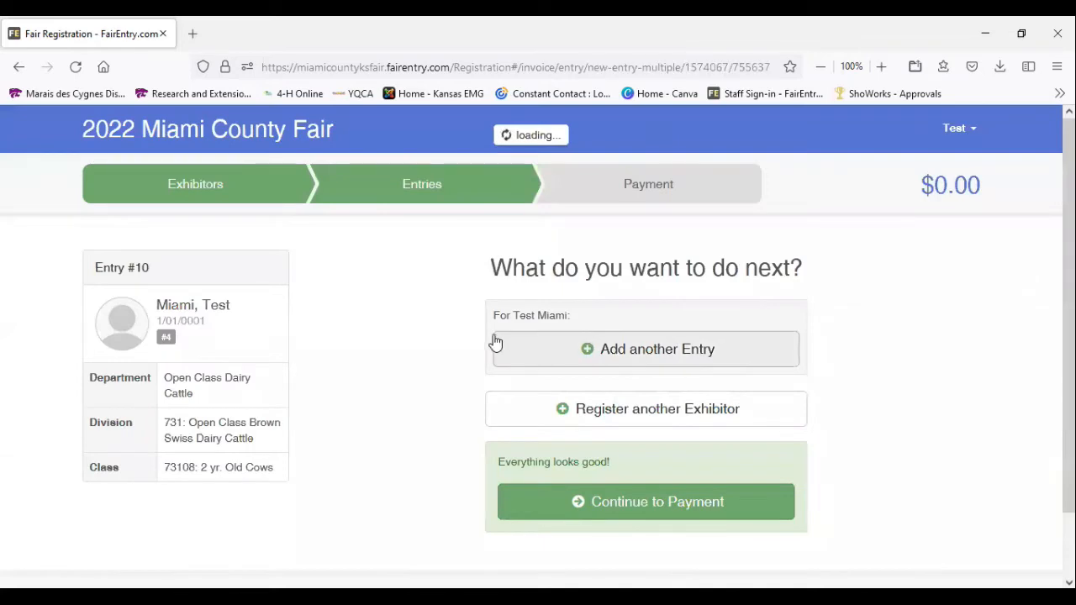
Choose class 88035: Marigold - Large - Adults for the flower entry
scroll(496, 340, down, 3)
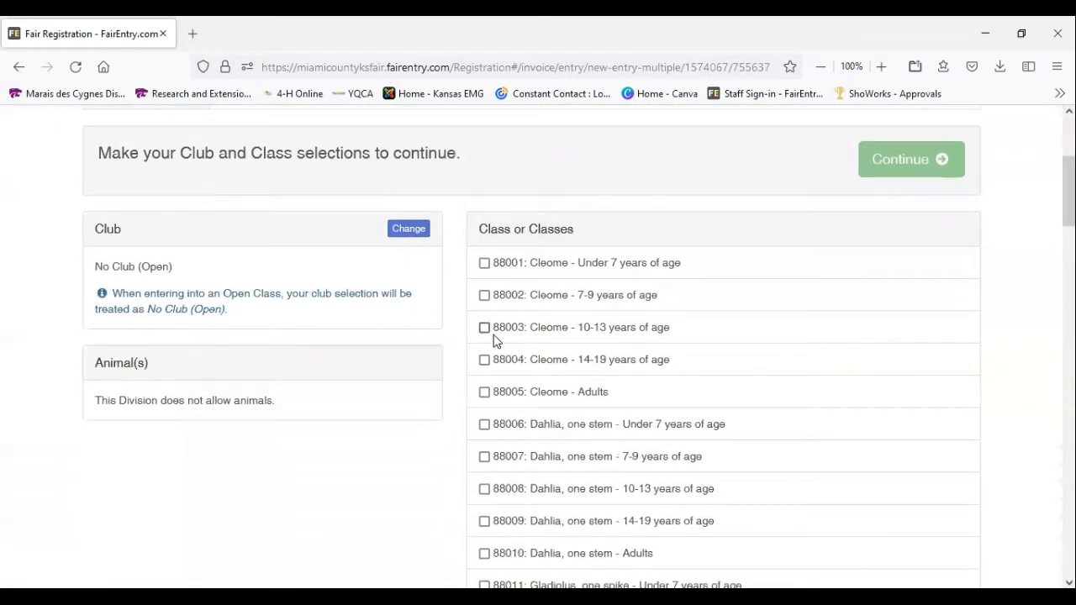
scroll(495, 340, down, 4)
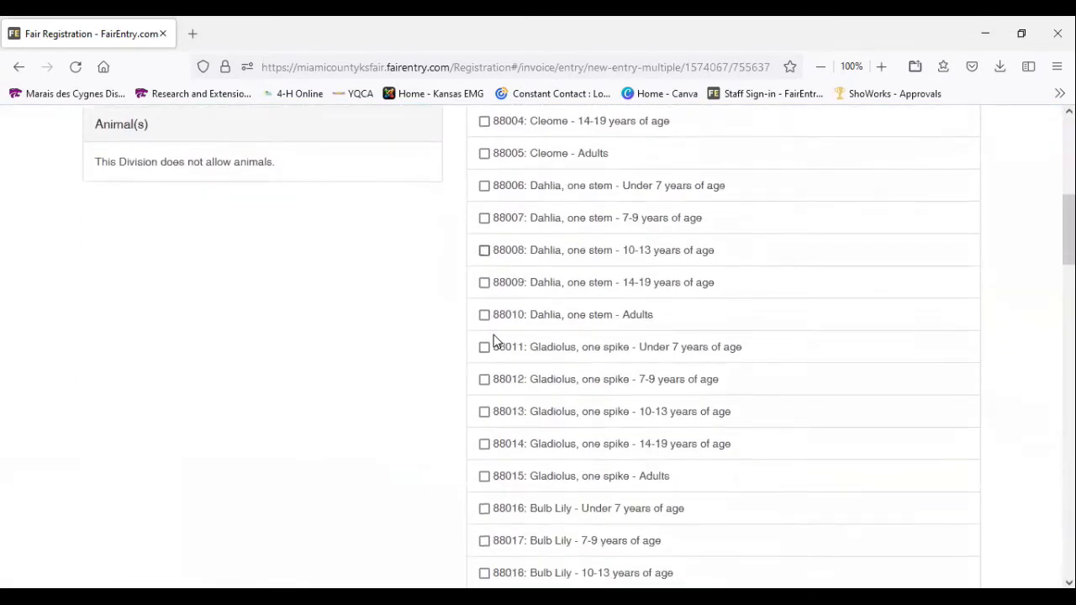
scroll(494, 336, down, 3)
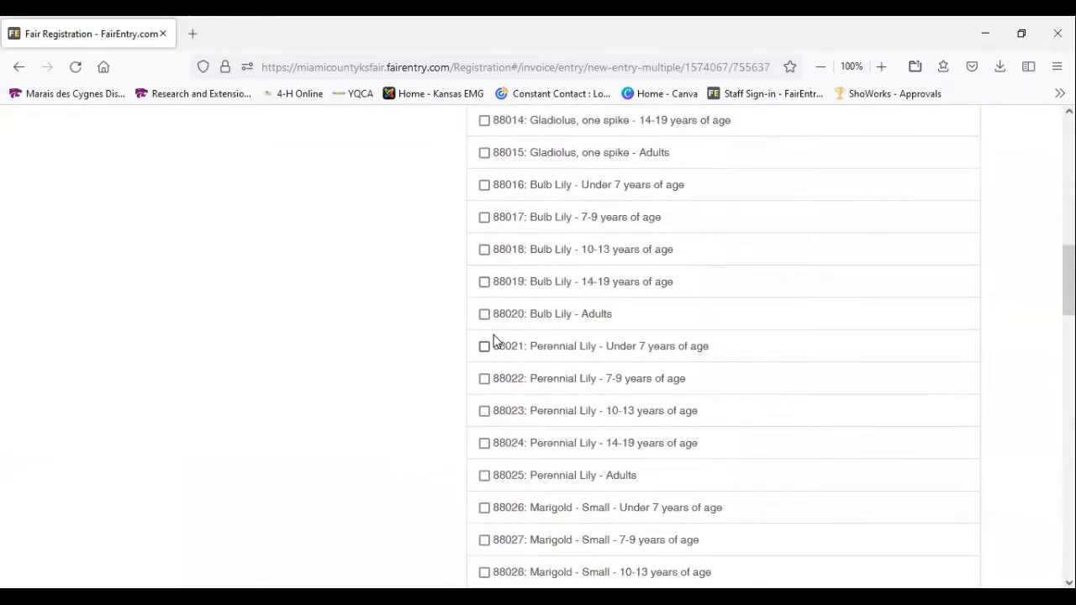
scroll(494, 338, down, 5)
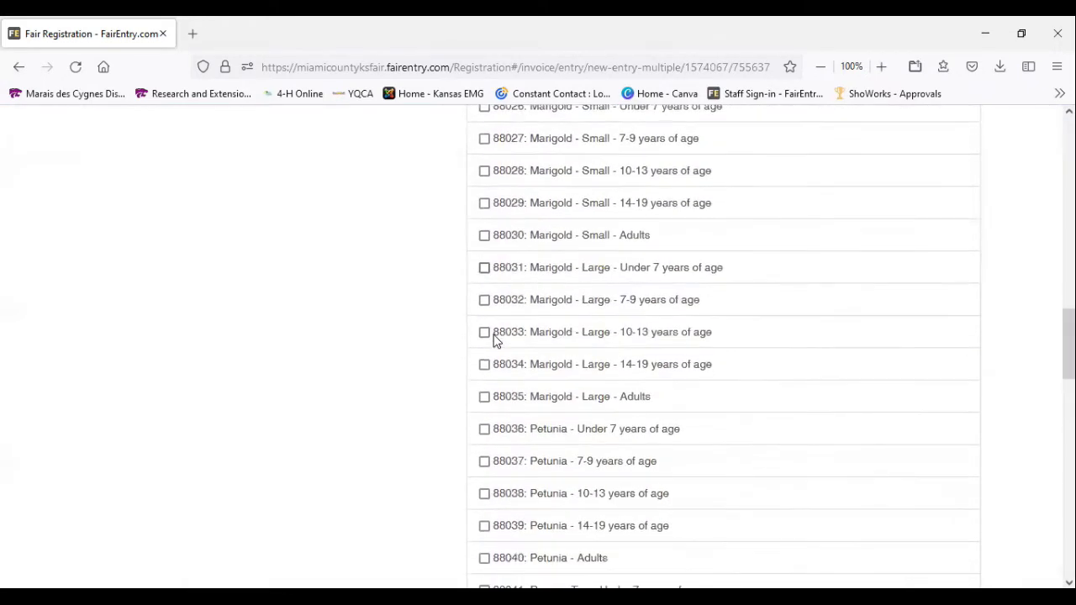
click(484, 399)
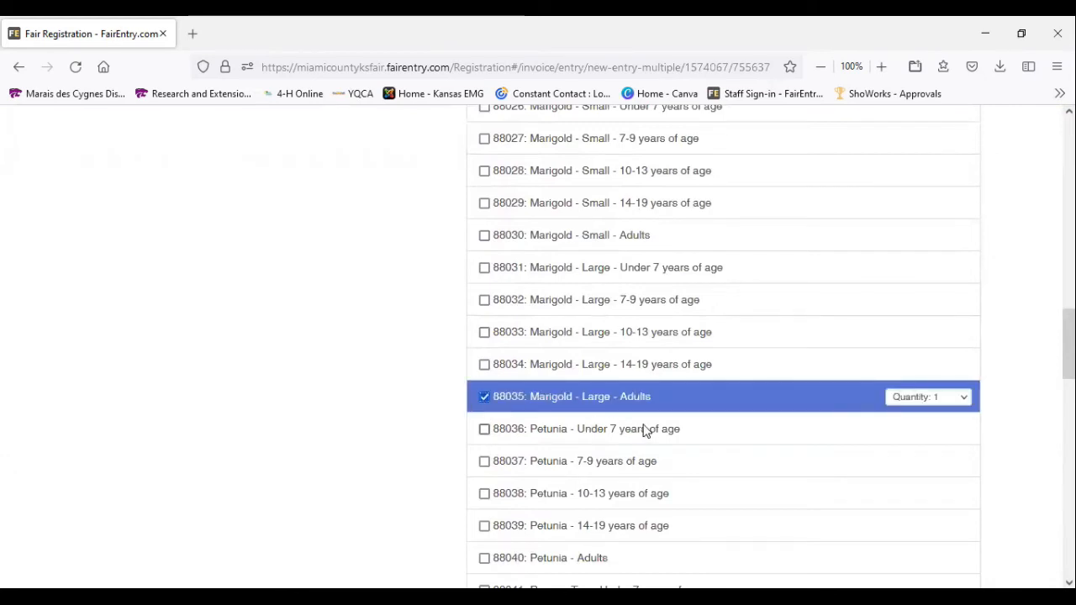
Set the quantity of class 88035 to 2, and select and deselect class 88033: Marigold - Large - 10-13 years of age
click(964, 400)
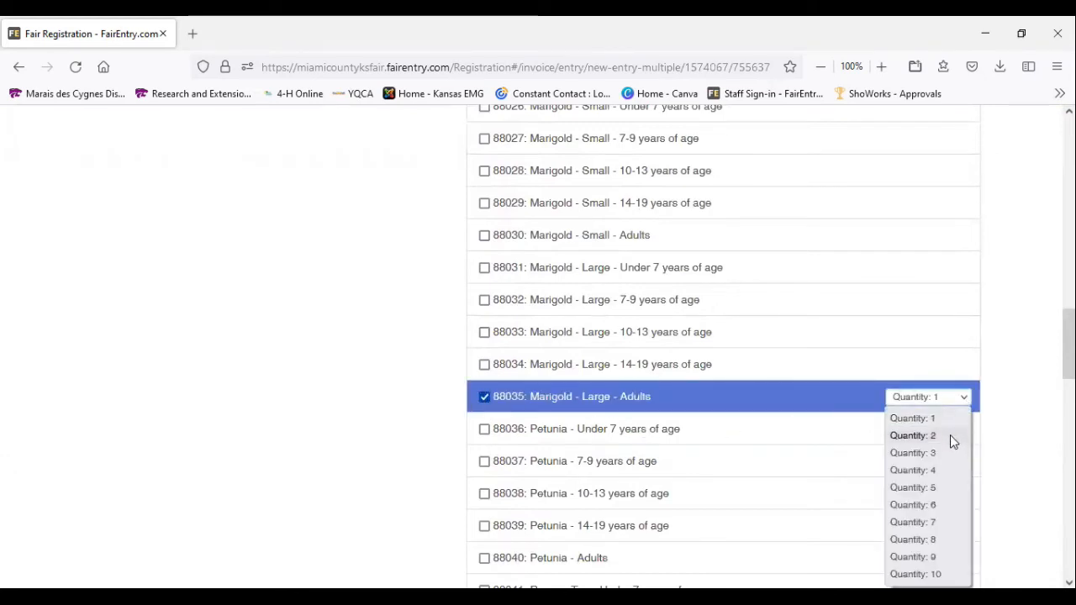
click(912, 436)
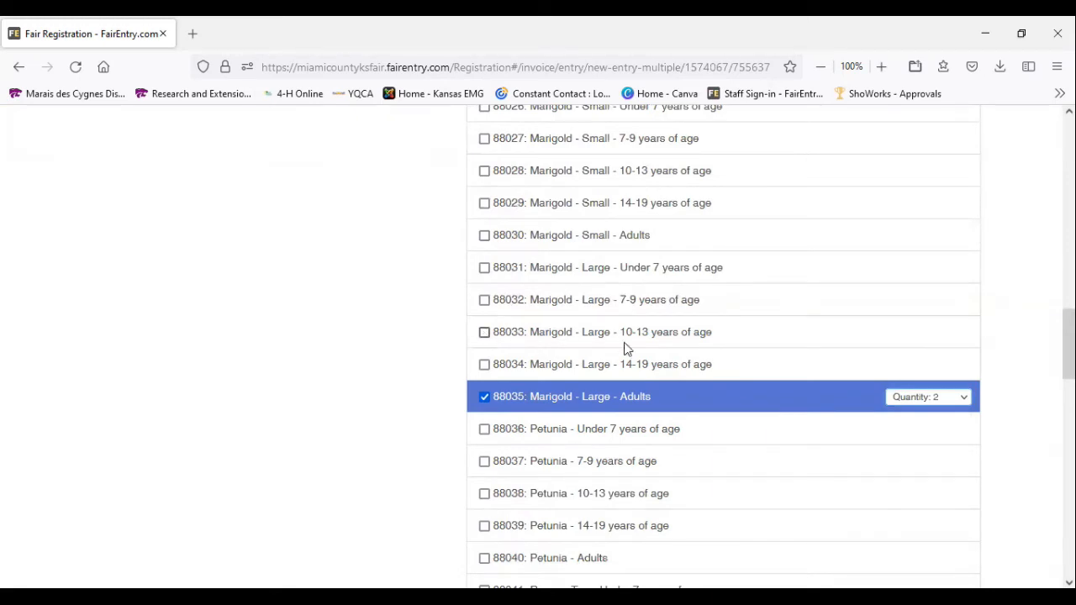
click(717, 333)
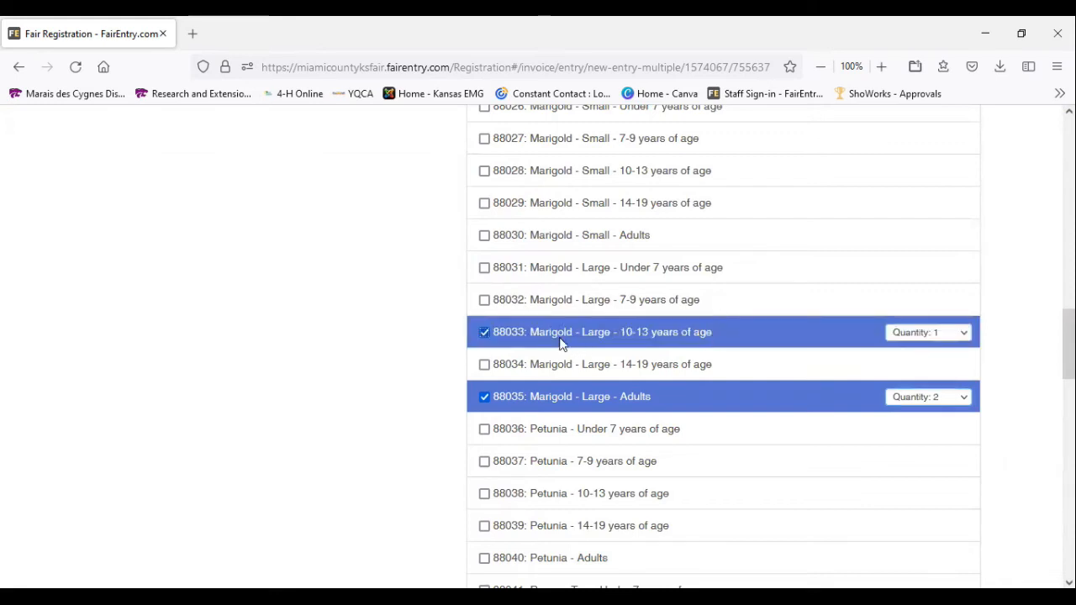
click(485, 332)
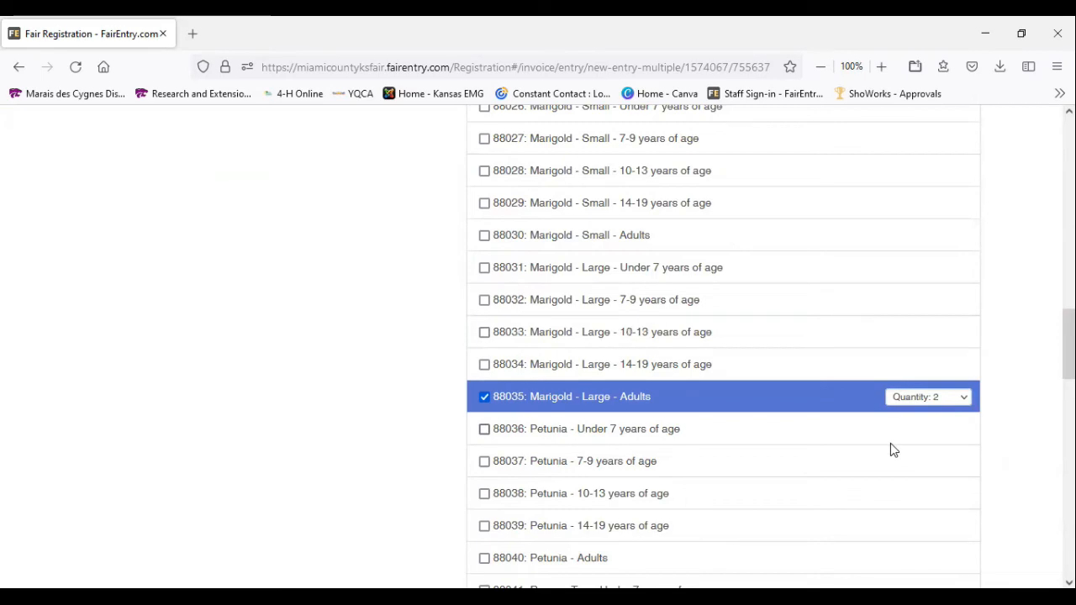
Try to continue with two entries in the large adult marigold class, and dismiss the notice about the selections
scroll(951, 397, up, 10)
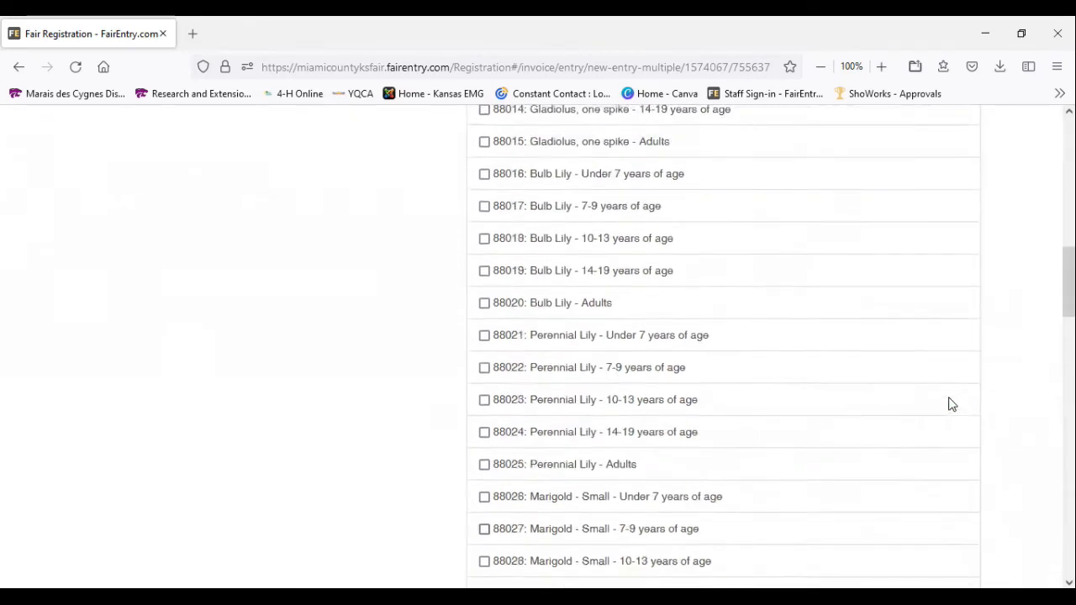
scroll(950, 404, up, 5)
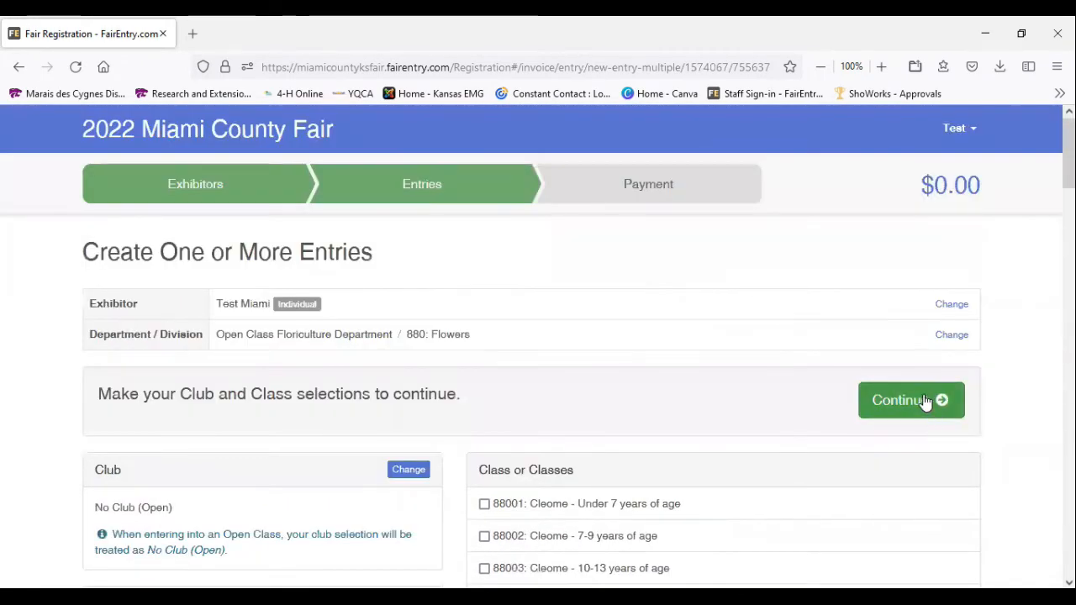
click(925, 401)
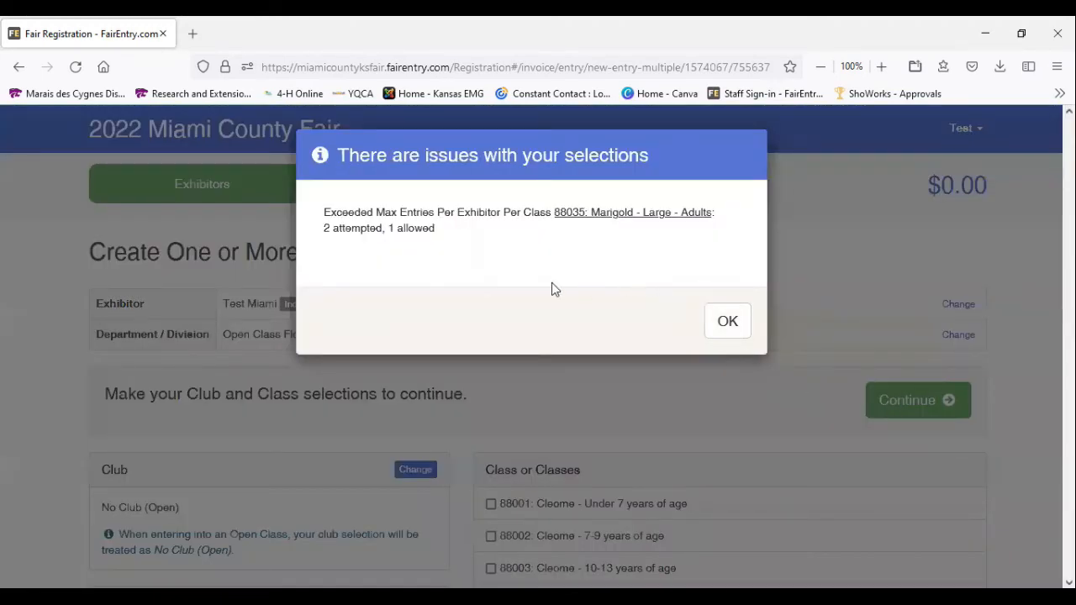
drag(375, 212, 547, 202)
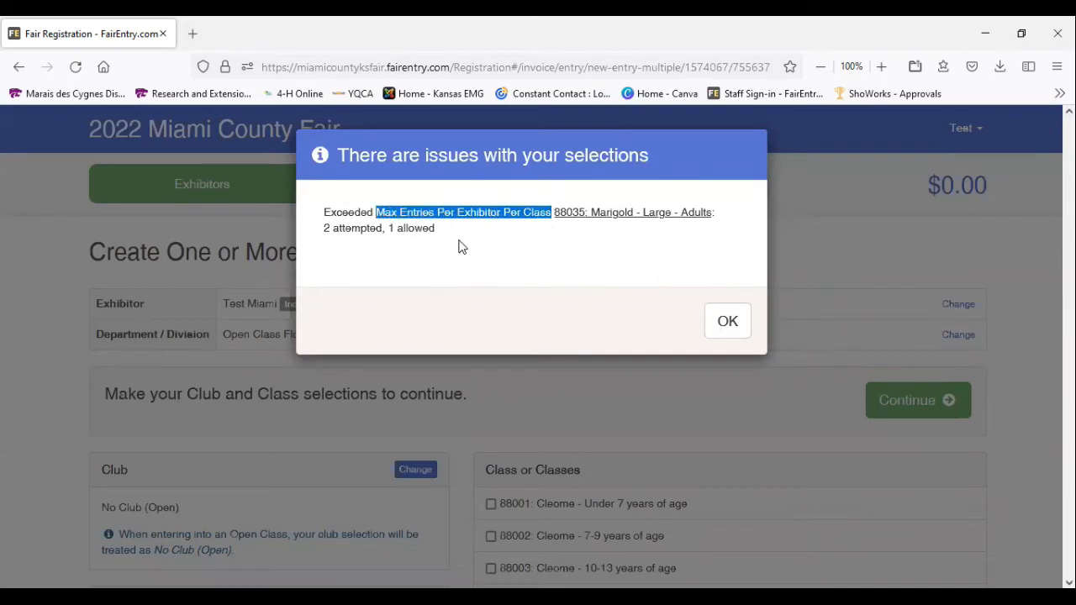
click(730, 323)
Set the quantity of class 88035: Marigold - Large - Adults to 1
scroll(747, 410, down, 10)
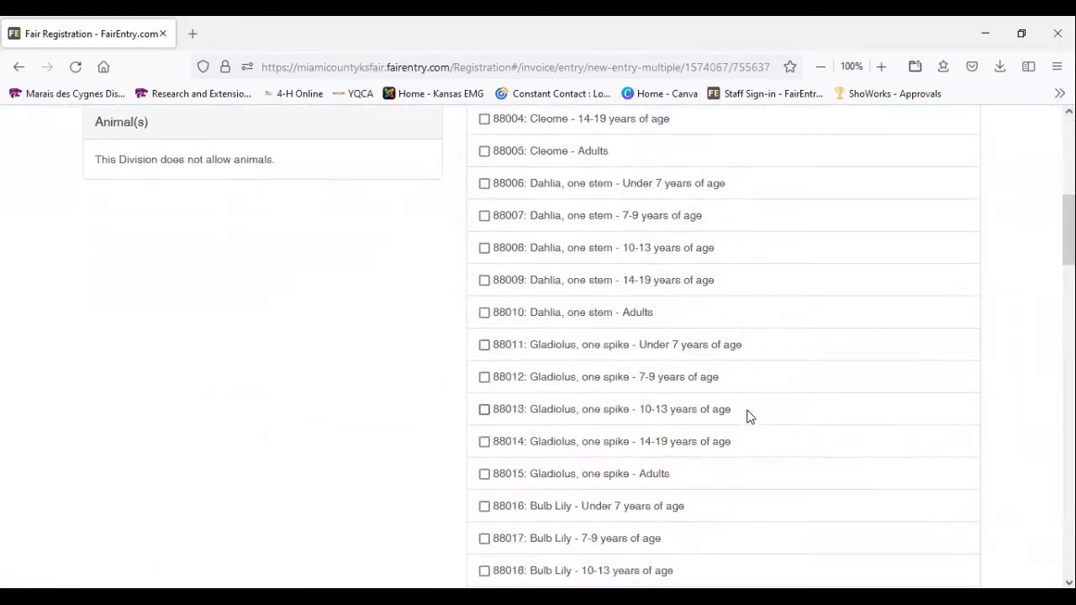
scroll(751, 418, down, 5)
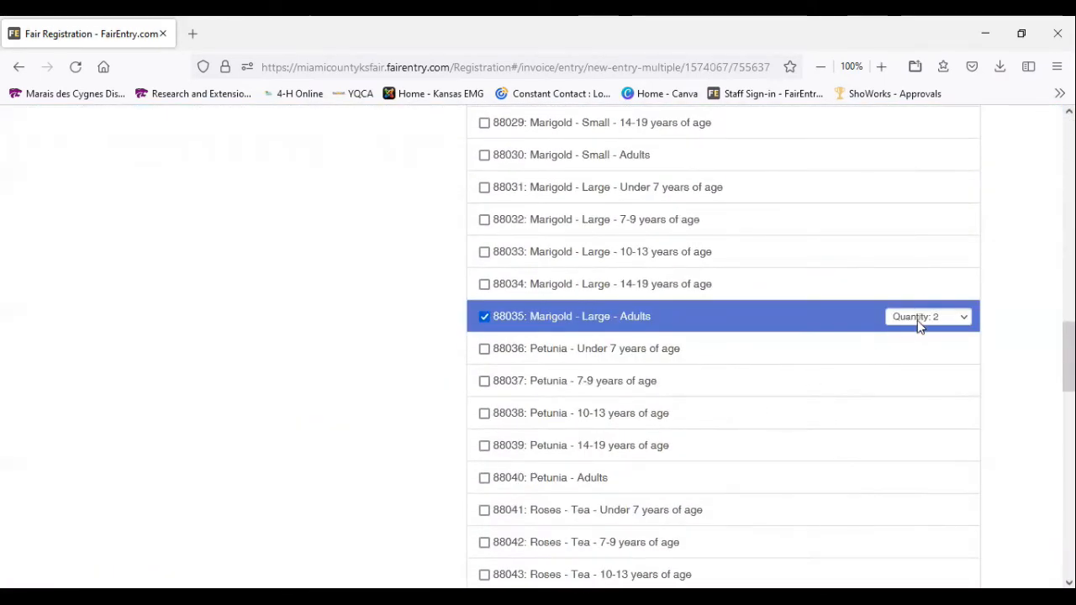
click(917, 319)
click(920, 338)
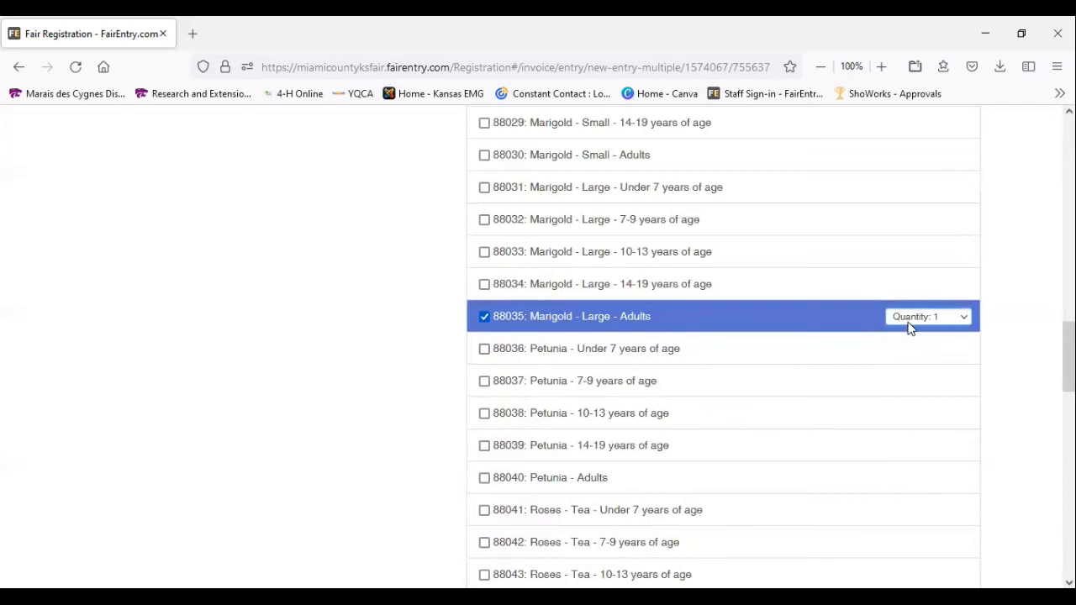
Continue with the flower class selection, review it and create the entry
scroll(908, 328, up, 13)
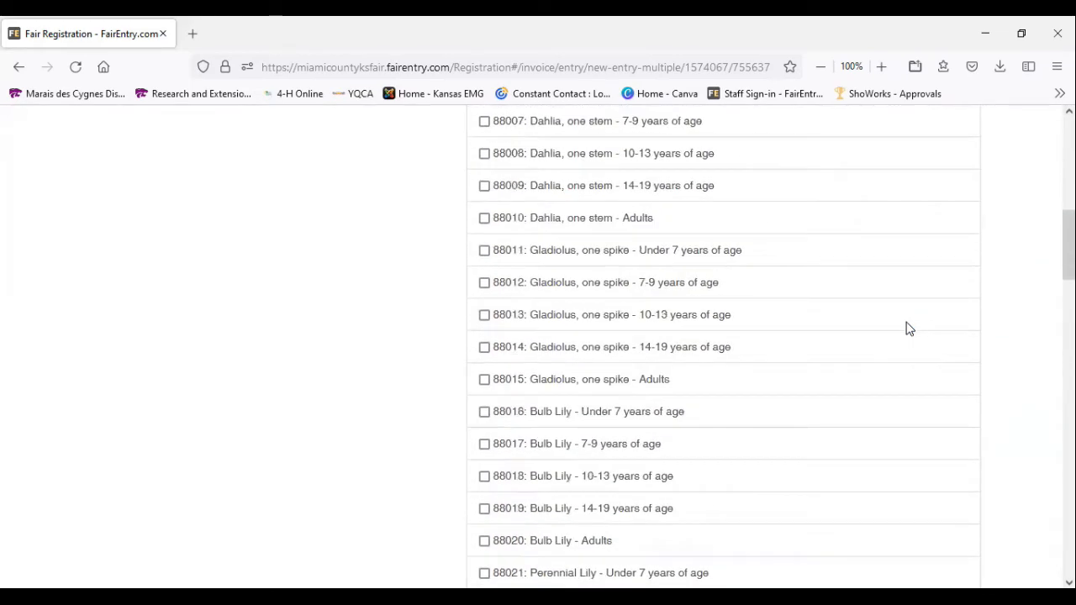
scroll(909, 328, up, 1)
click(915, 244)
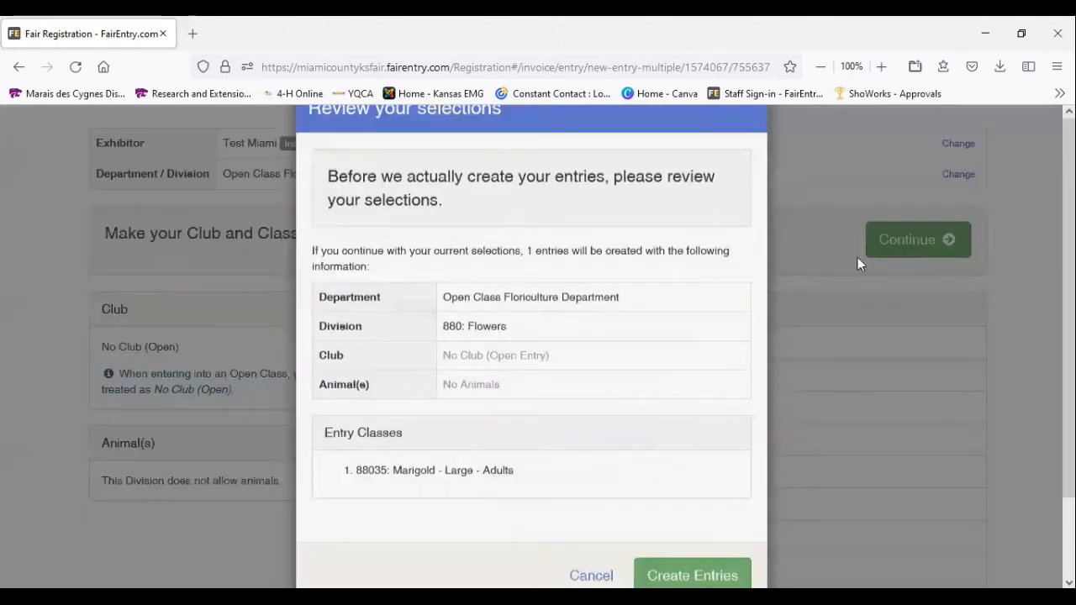
scroll(667, 408, down, 1)
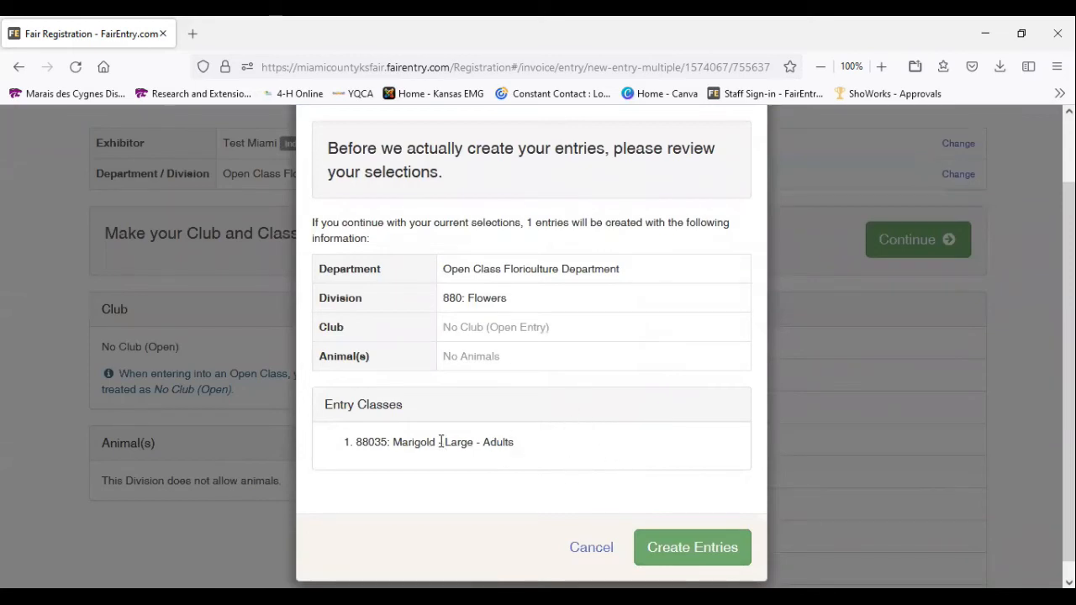
click(689, 552)
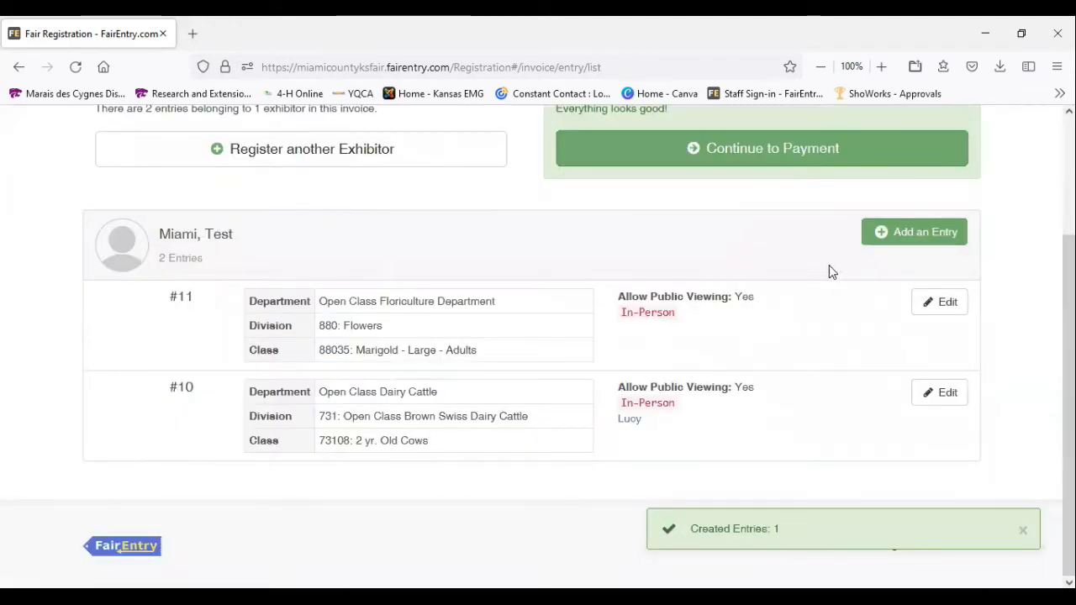
Start another entry for the exhibitor and choose the Open Class Foods Department
click(884, 238)
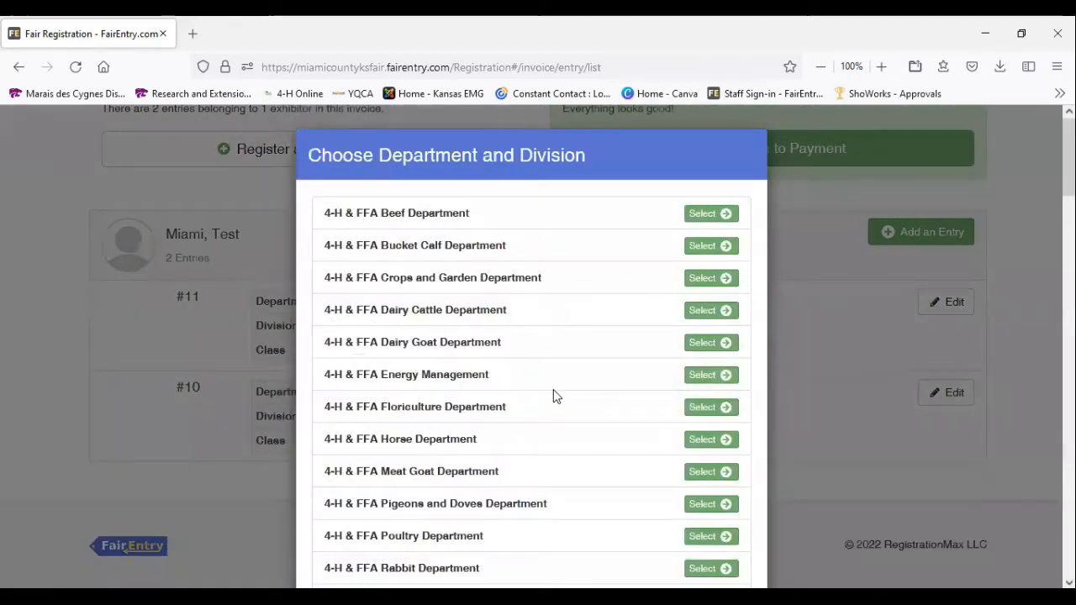
scroll(553, 396, down, 12)
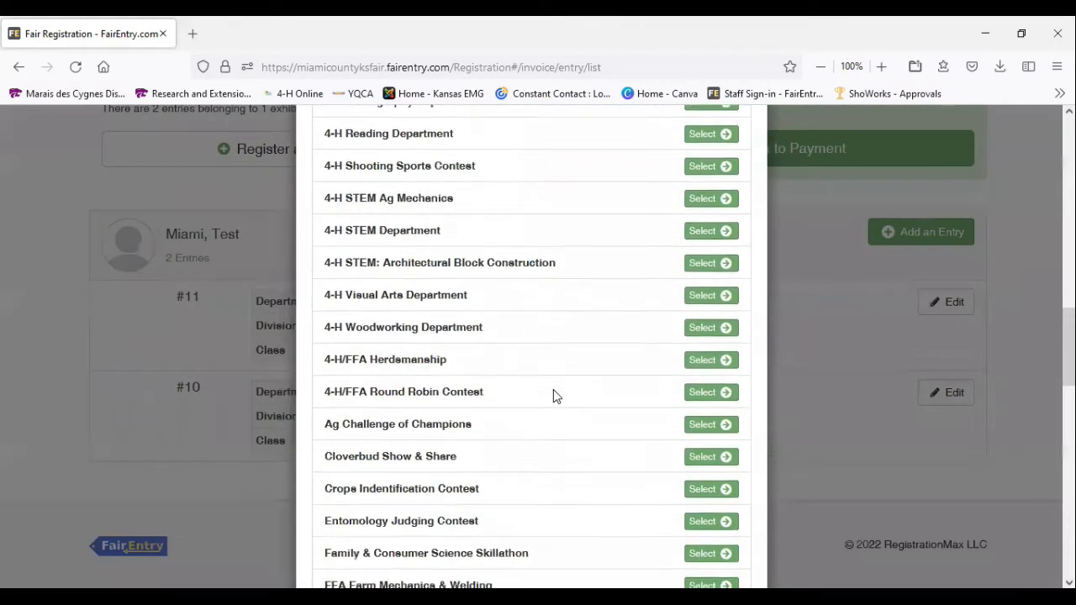
scroll(554, 396, down, 6)
scroll(554, 396, down, 1)
scroll(554, 395, down, 4)
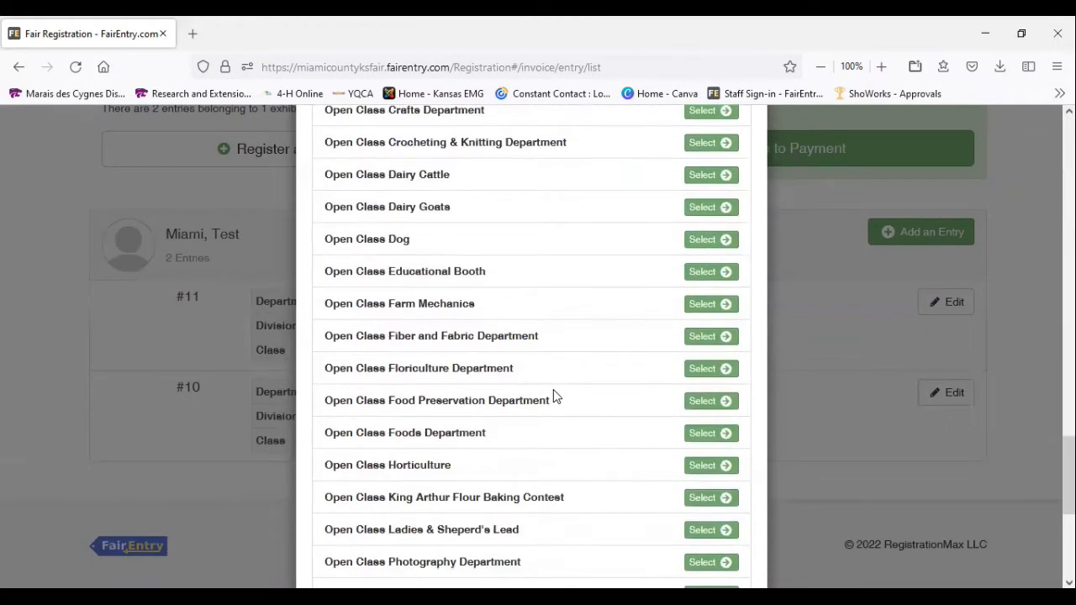
scroll(553, 395, down, 2)
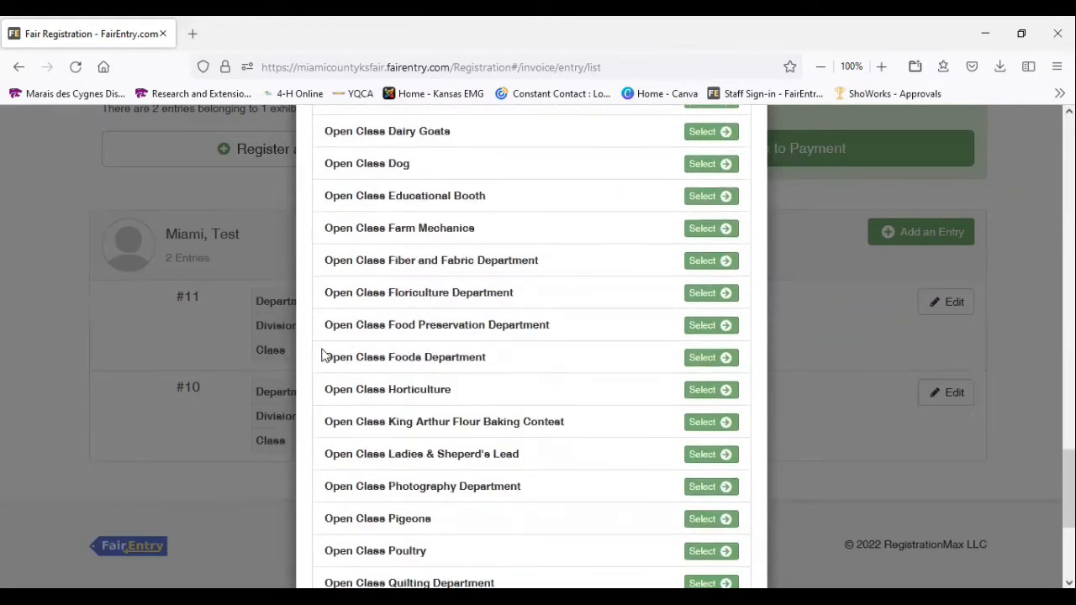
drag(323, 354, 496, 366)
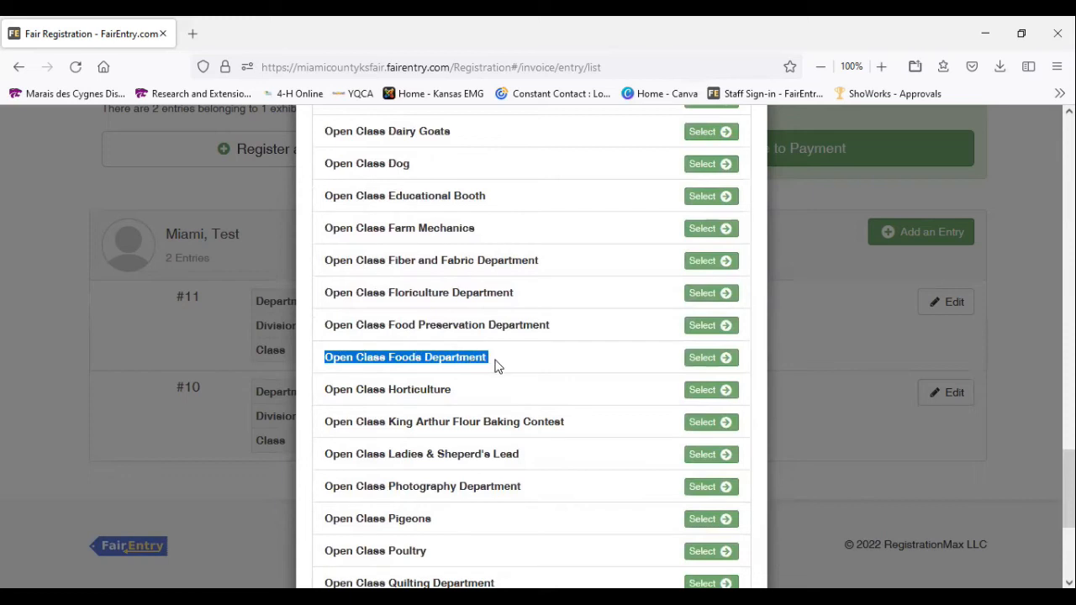
click(707, 362)
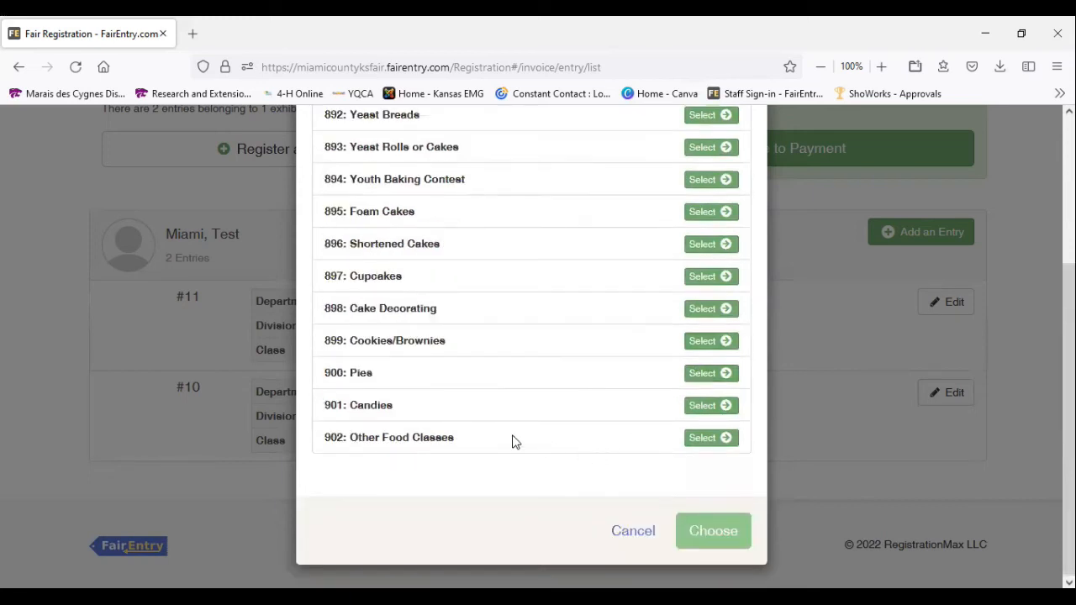
Choose division 899: Cookies/Brownies for the Open Class Foods entry and confirm the department and division
scroll(412, 308, up, 4)
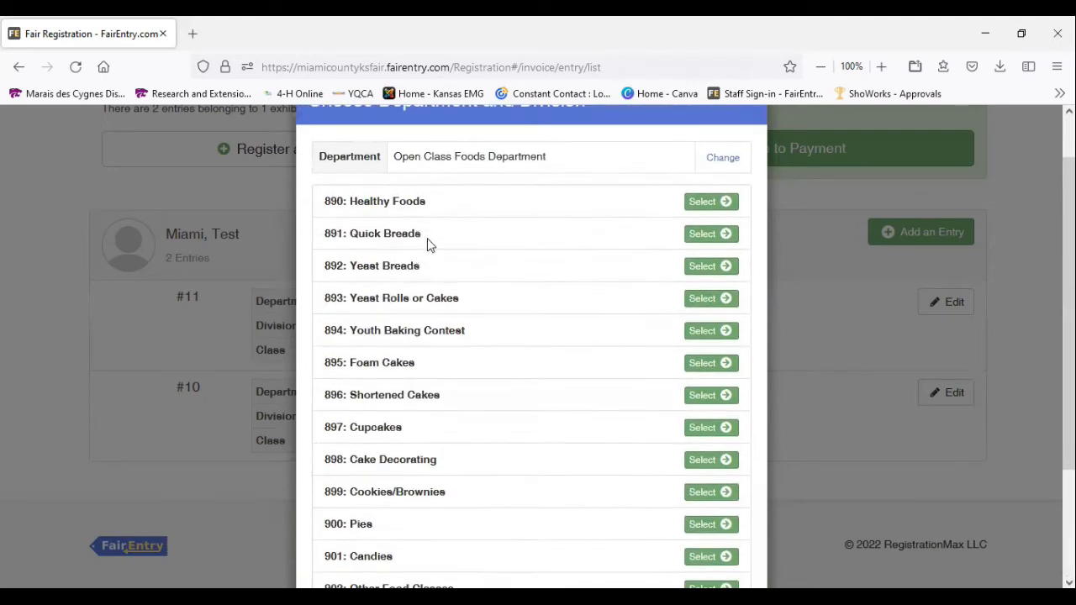
scroll(484, 357, down, 2)
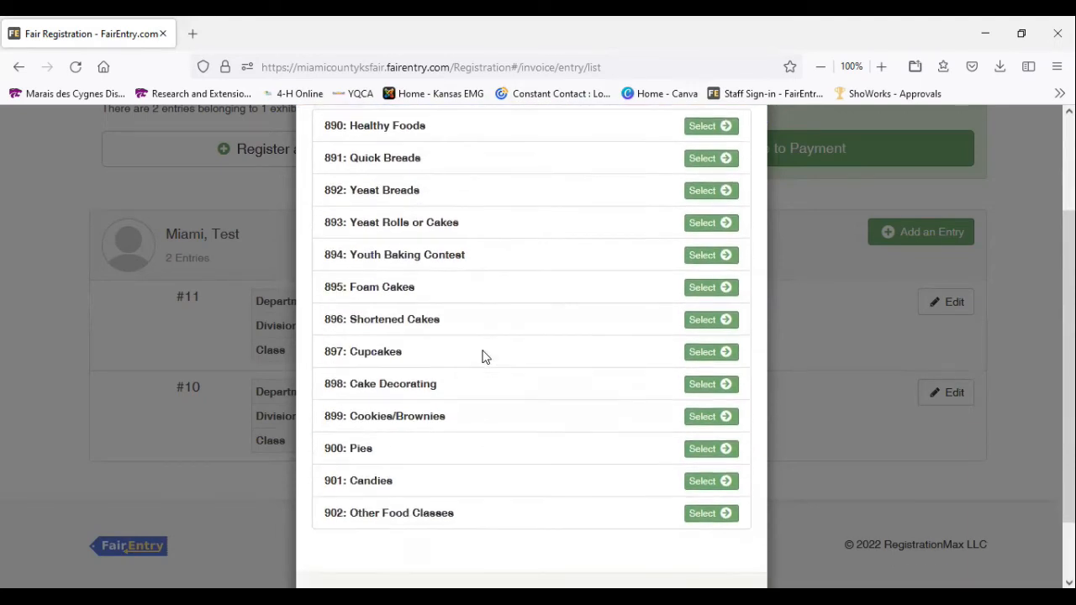
click(697, 418)
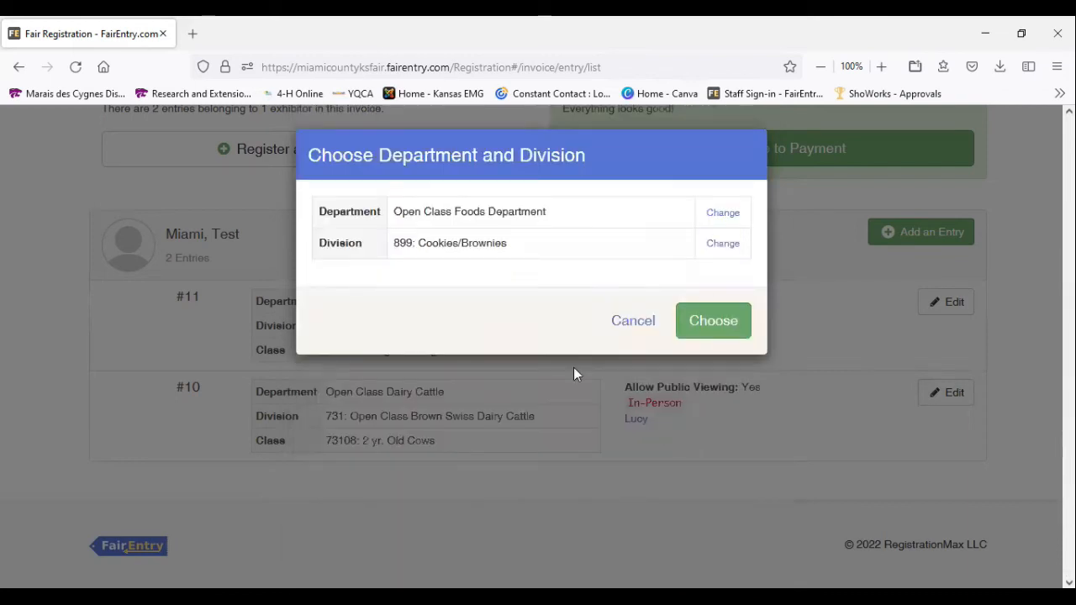
click(703, 323)
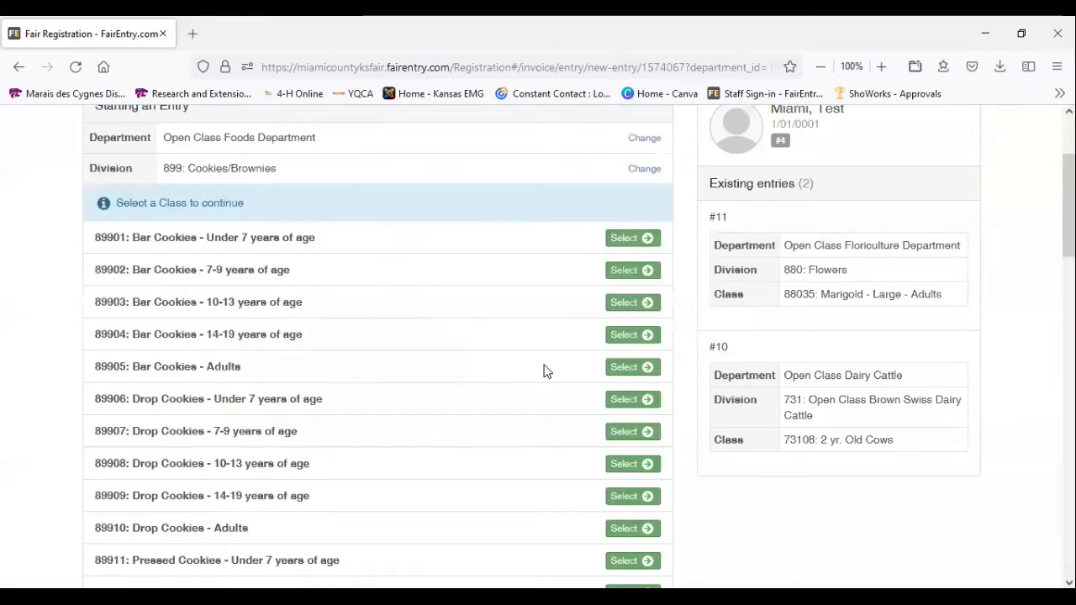
Select class 89940: No-Bake Cookies - Adults for the foods entry
scroll(545, 371, down, 5)
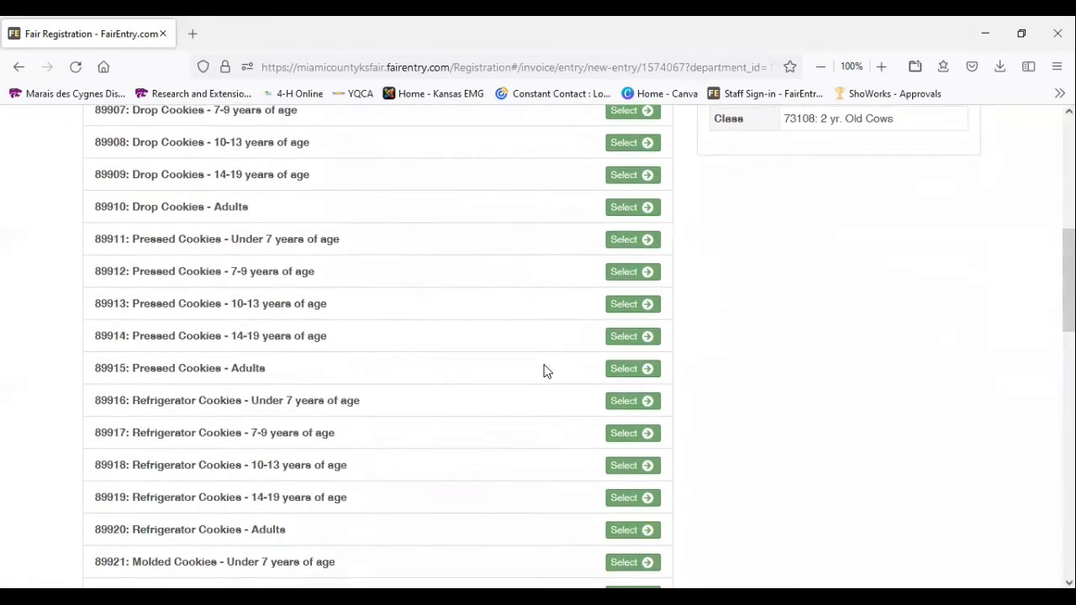
scroll(544, 370, down, 8)
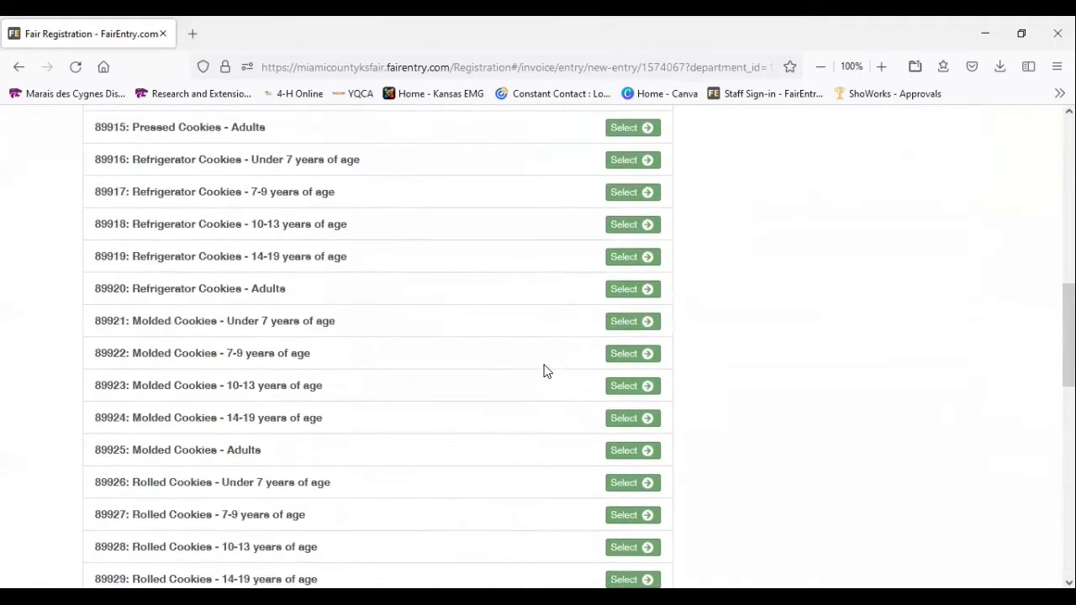
scroll(545, 371, down, 10)
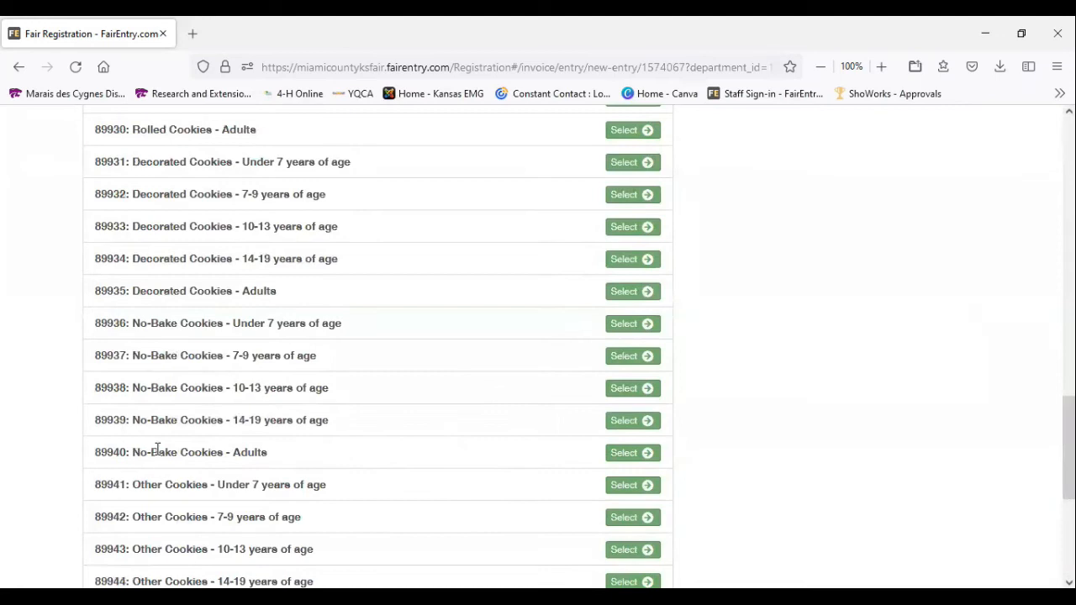
drag(234, 454, 370, 442)
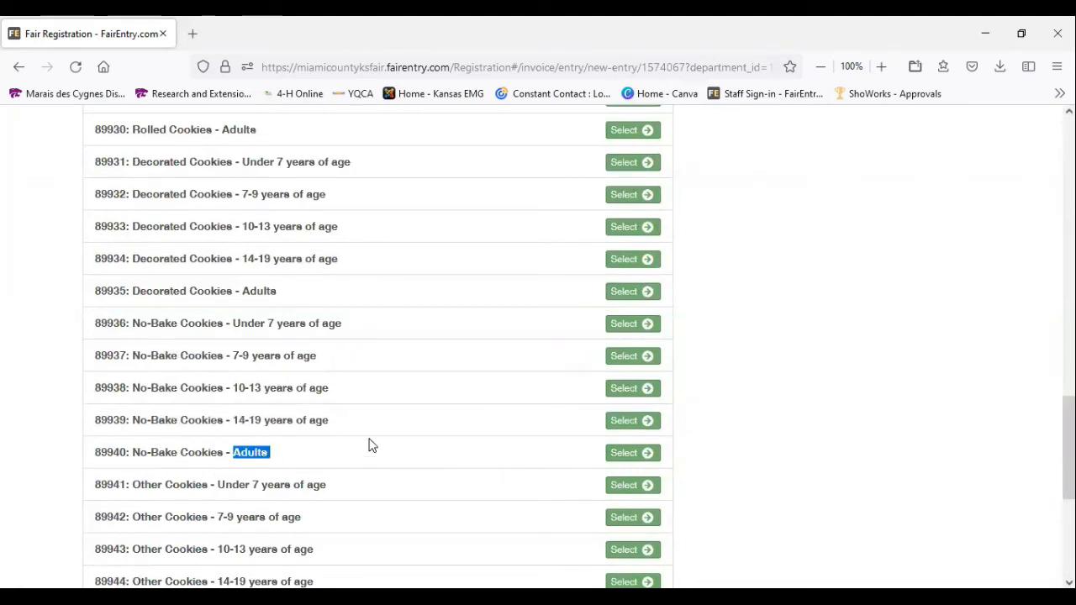
click(627, 455)
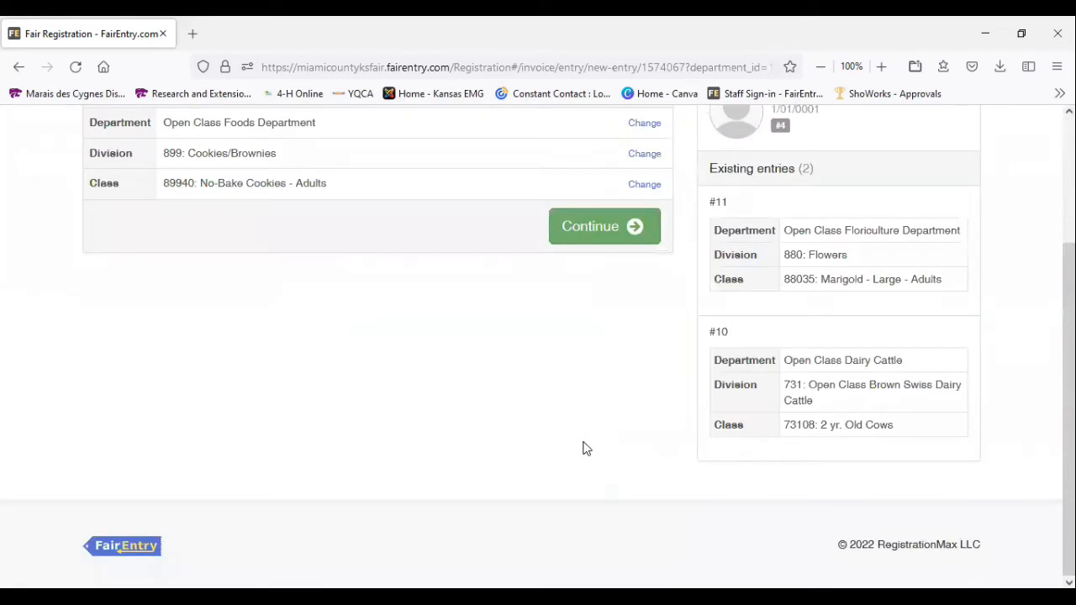
Continue with the no-bake cookies class to create the entry, and return to the entries list
scroll(581, 446, up, 2)
click(603, 394)
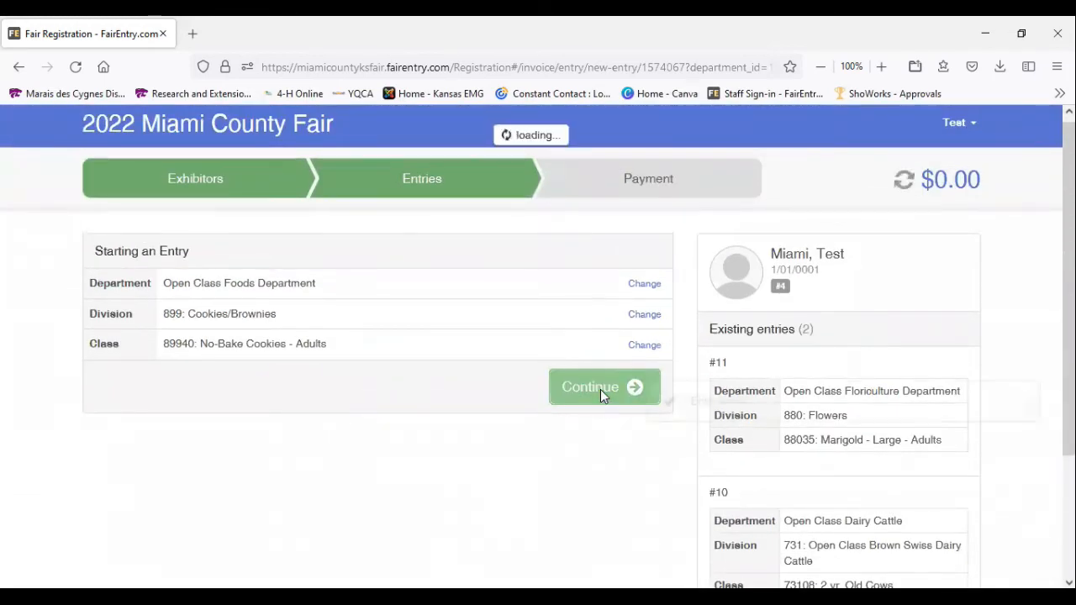
scroll(601, 395, down, 1)
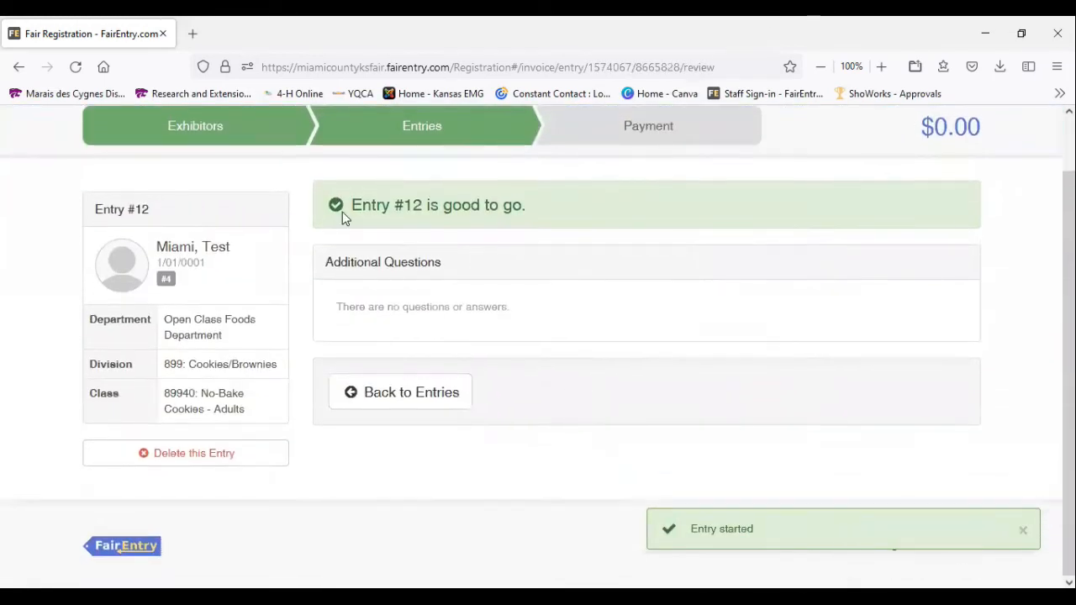
click(398, 394)
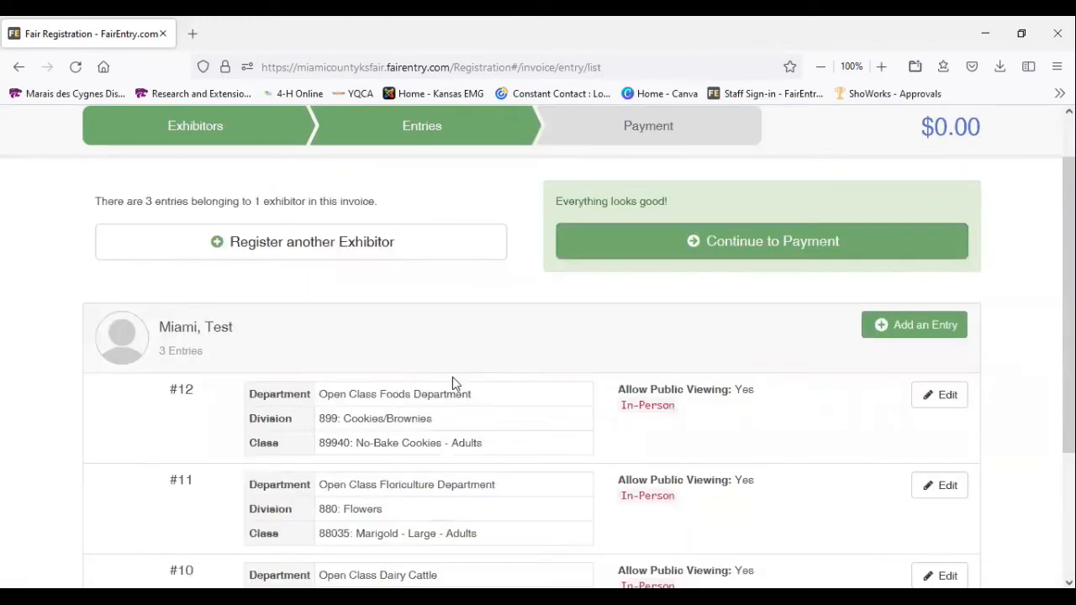
Start another entry in the Open Class King Arthur Flour Baking Contest department with division 903: King Arthur Flour Baking Contest
click(924, 327)
scroll(577, 412, down, 4)
scroll(577, 414, down, 10)
scroll(577, 415, down, 6)
scroll(577, 414, down, 5)
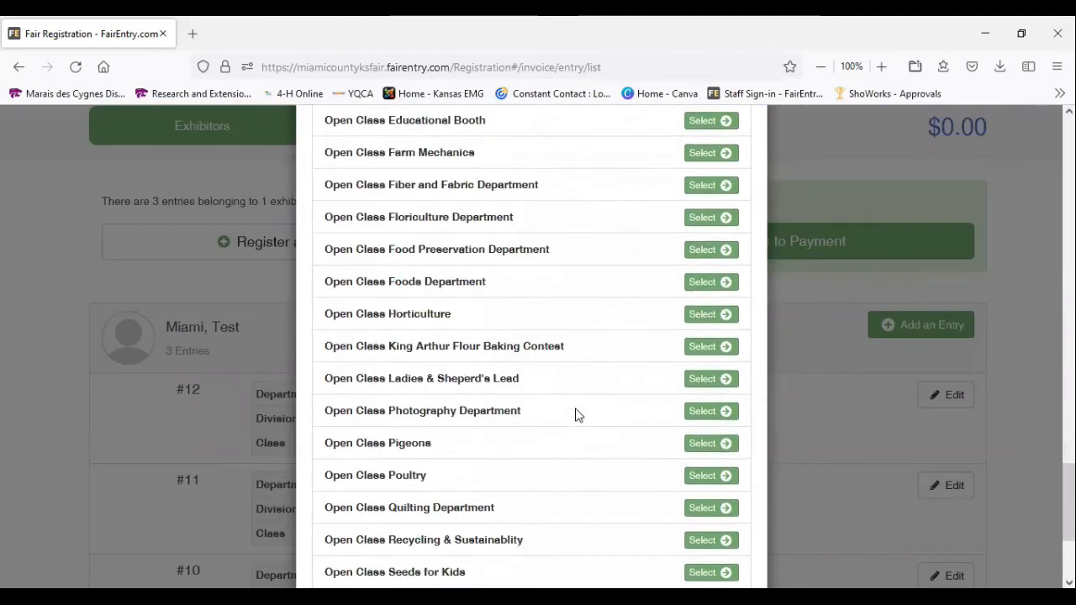
scroll(577, 415, down, 4)
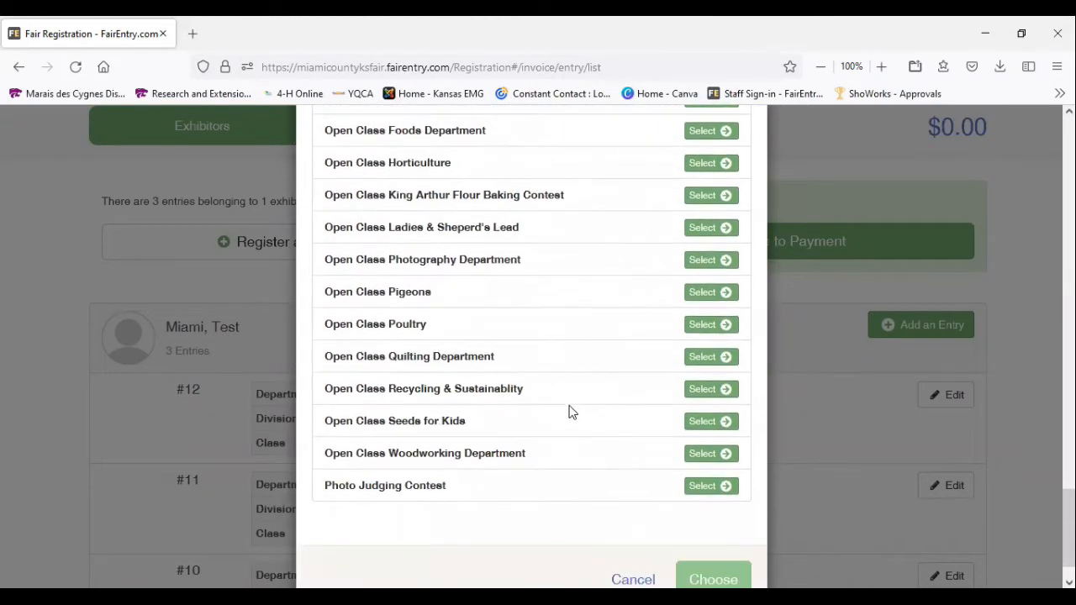
click(696, 203)
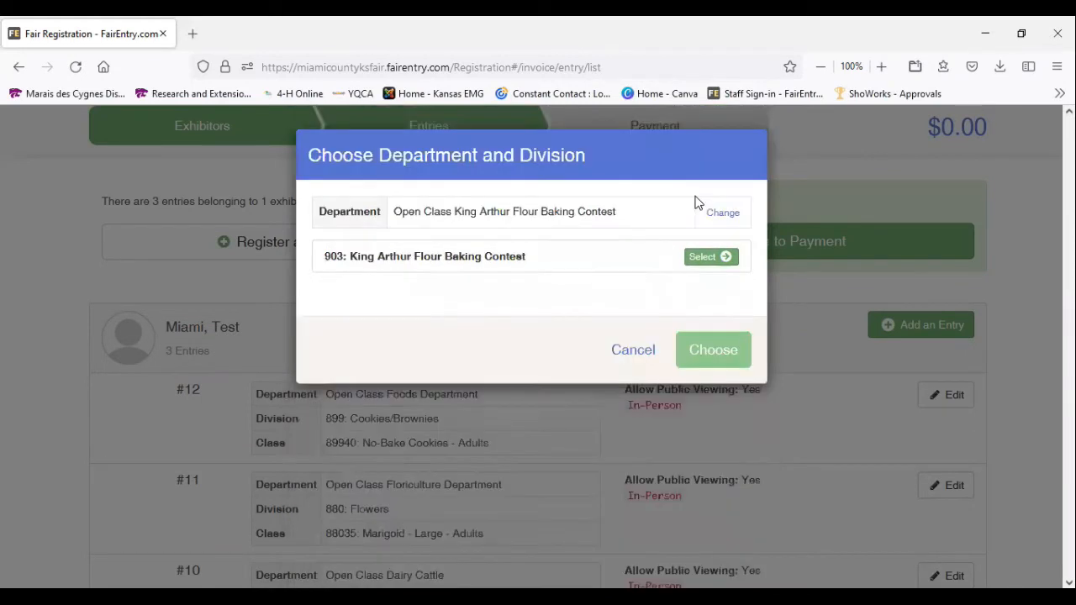
click(709, 259)
click(719, 323)
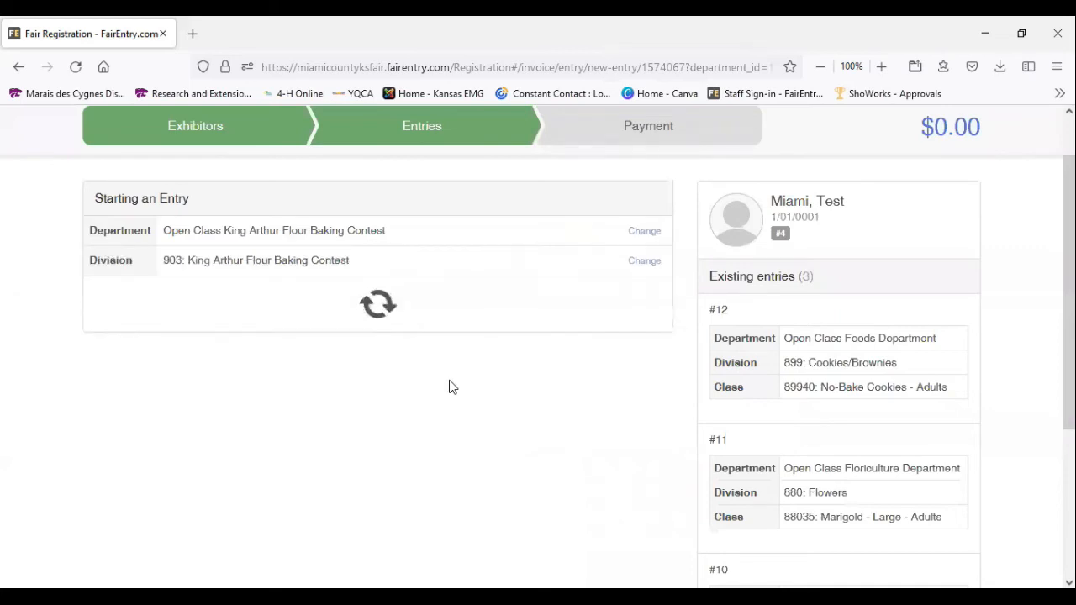
Create the entry in class 90301: King Arthur Flour Baking Contest and return to the entries list
click(619, 333)
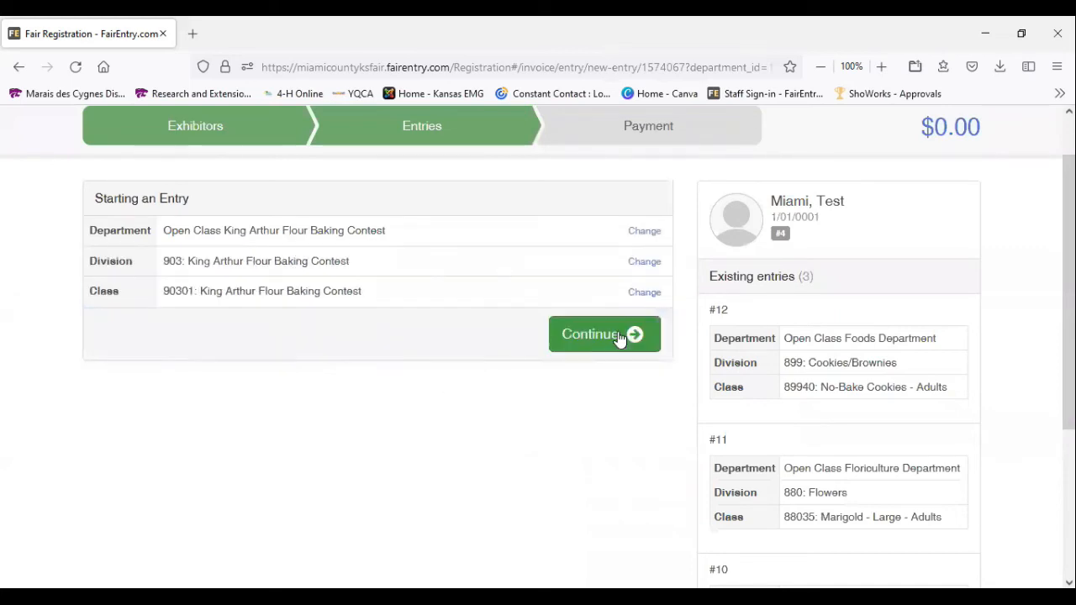
click(600, 334)
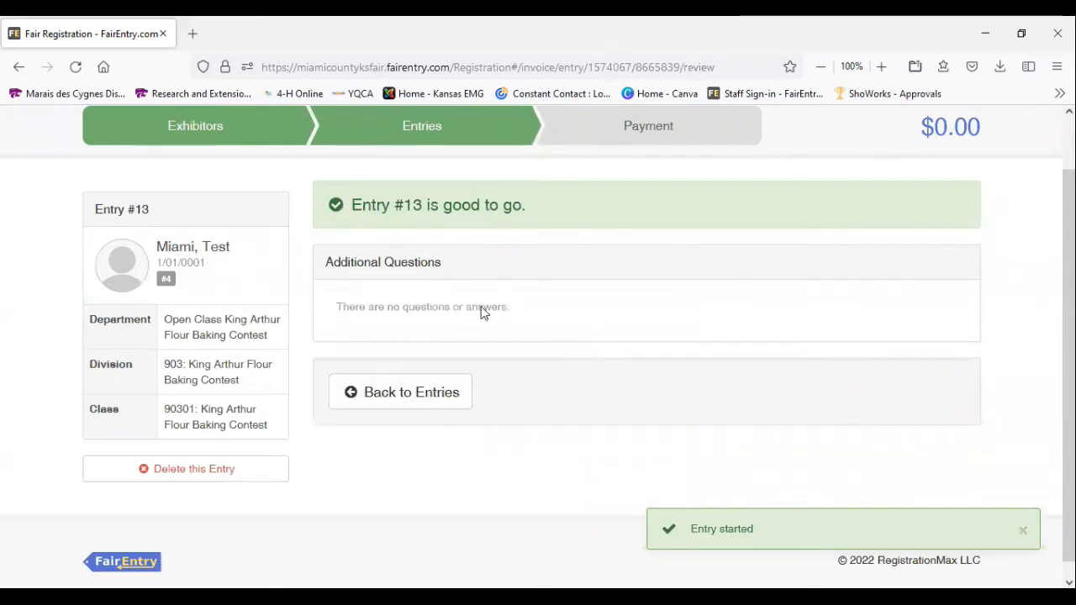
click(425, 398)
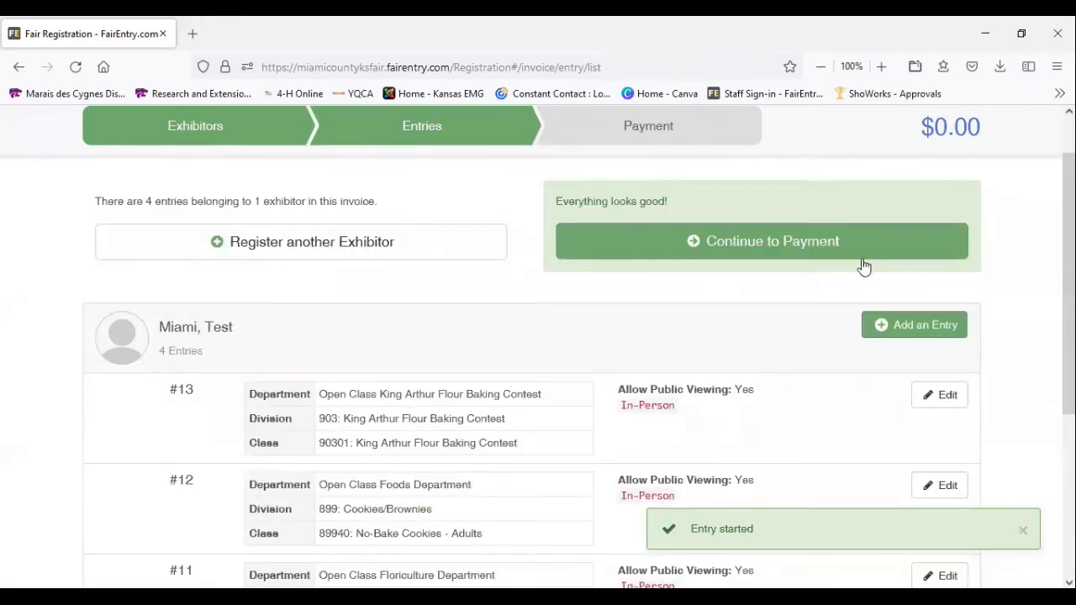
Start another entry for the exhibitor and choose the Open Class Photography Department
click(929, 326)
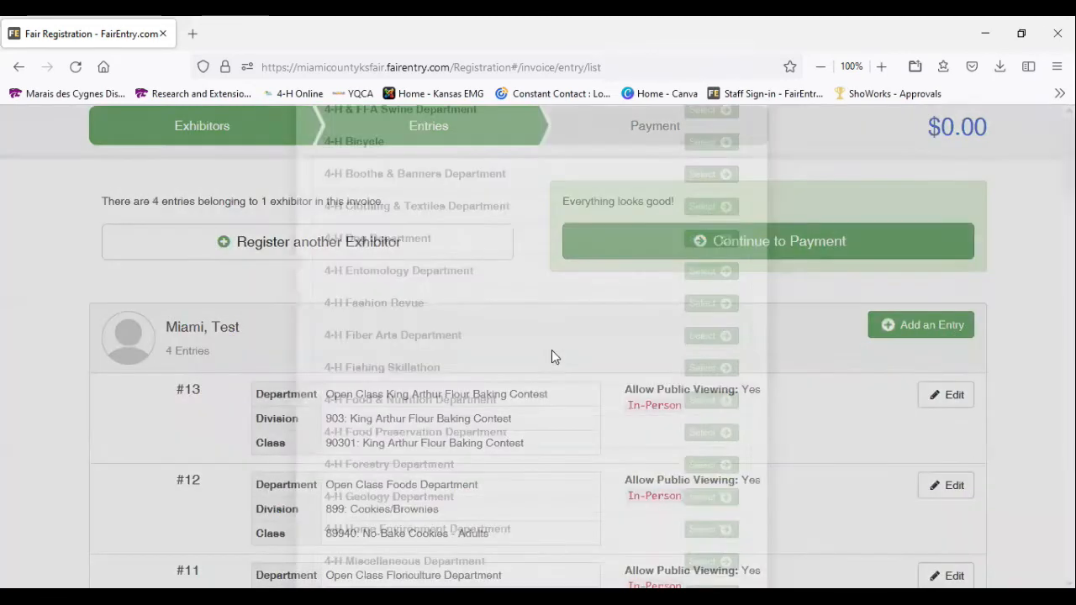
scroll(552, 353, down, 3)
scroll(551, 353, down, 10)
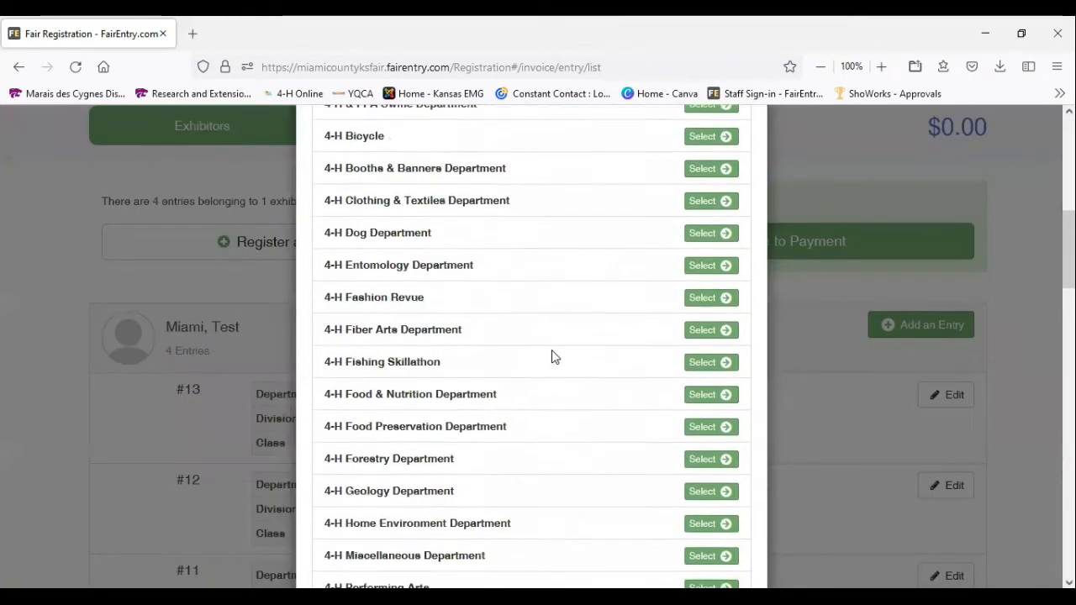
scroll(552, 353, down, 8)
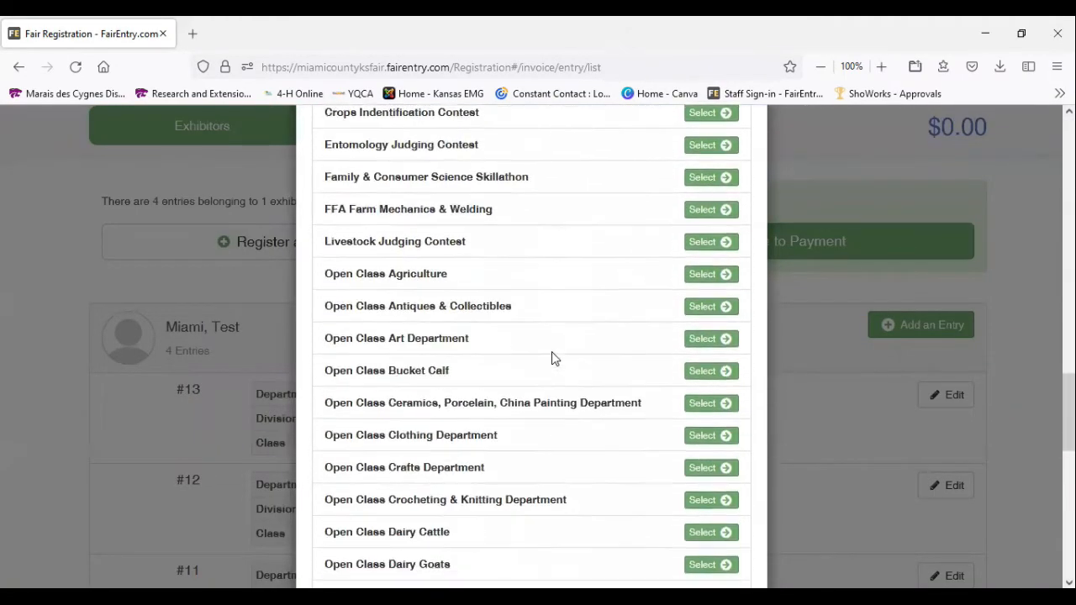
scroll(552, 359, down, 5)
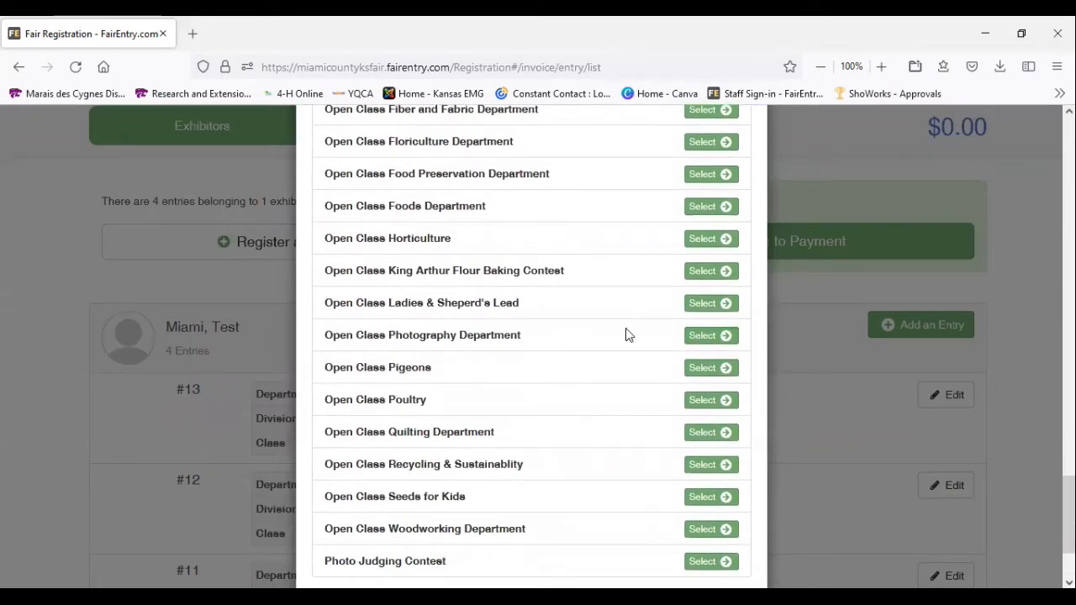
click(701, 337)
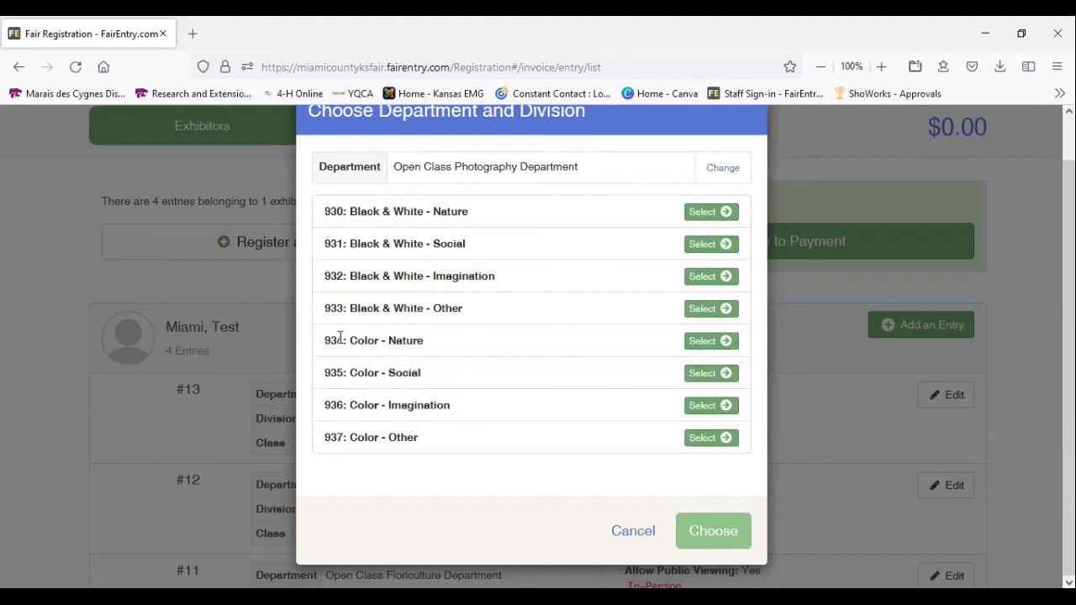
Choose division 934: Color - Nature for the photography entry and confirm the selection
drag(328, 340, 427, 342)
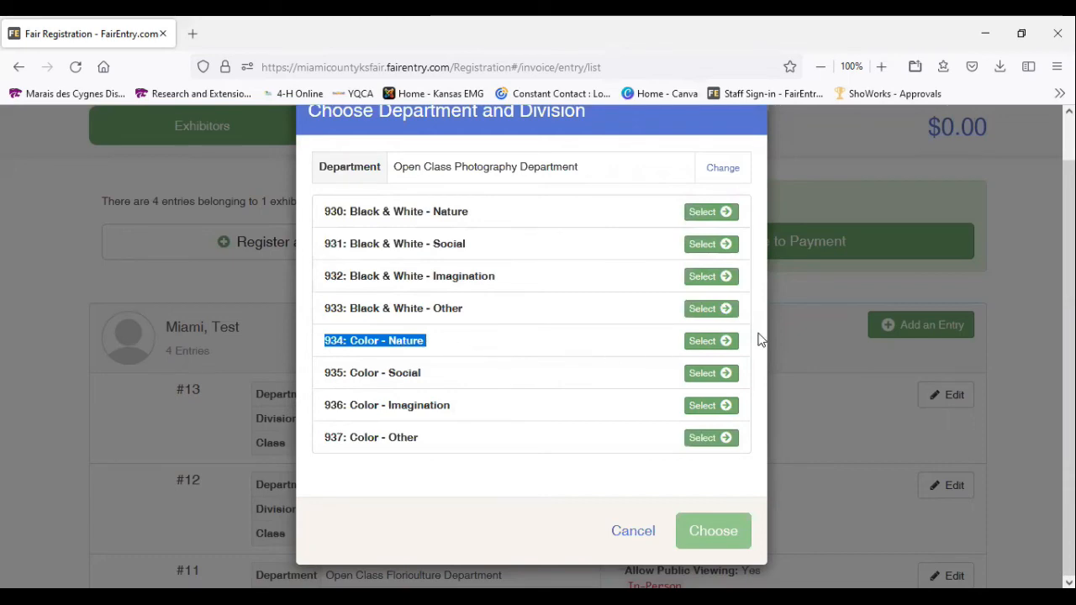
click(708, 342)
click(715, 326)
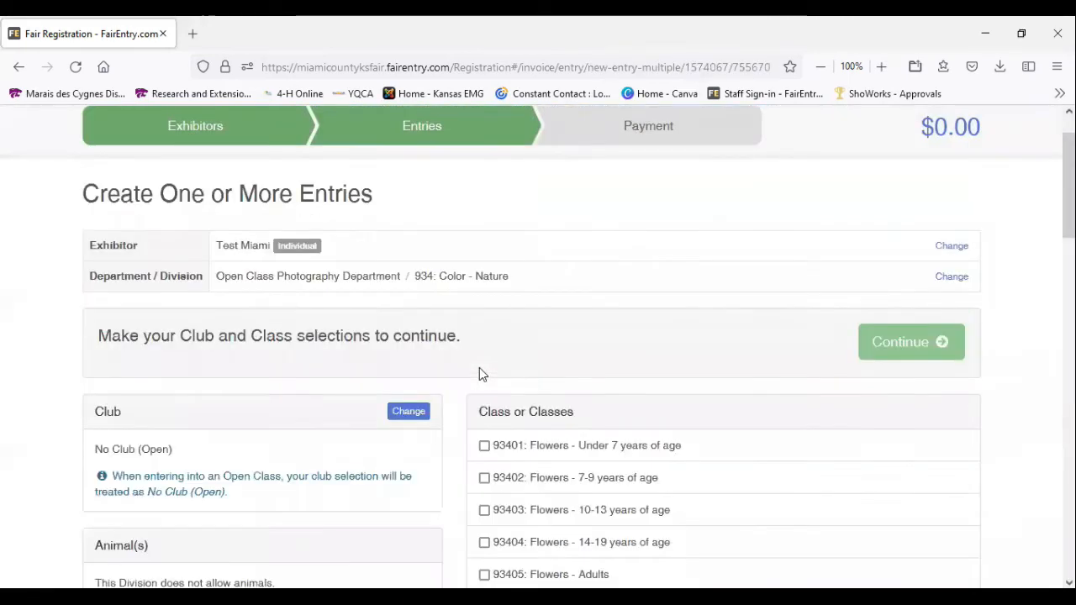
Select class 93430: Farm/Agriculture - Adults for the color nature photography entry
scroll(481, 373, down, 3)
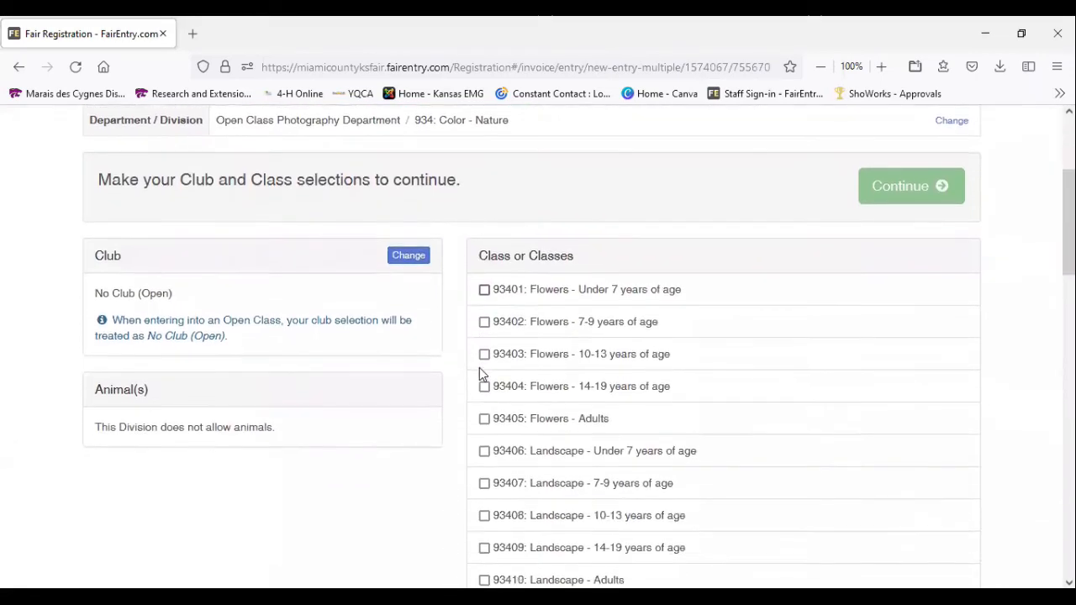
scroll(481, 373, down, 9)
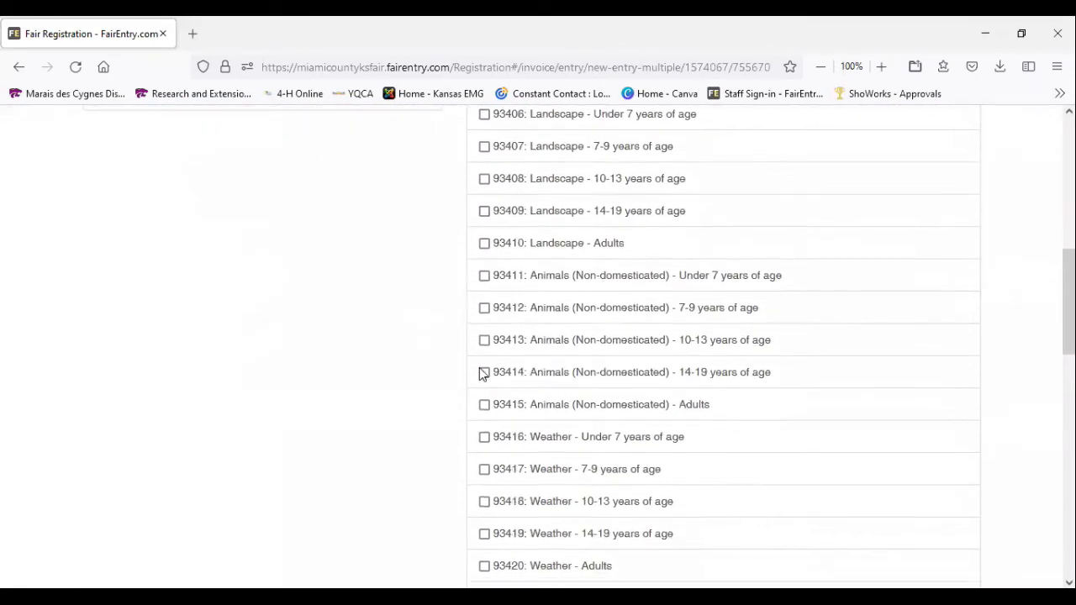
scroll(481, 374, down, 6)
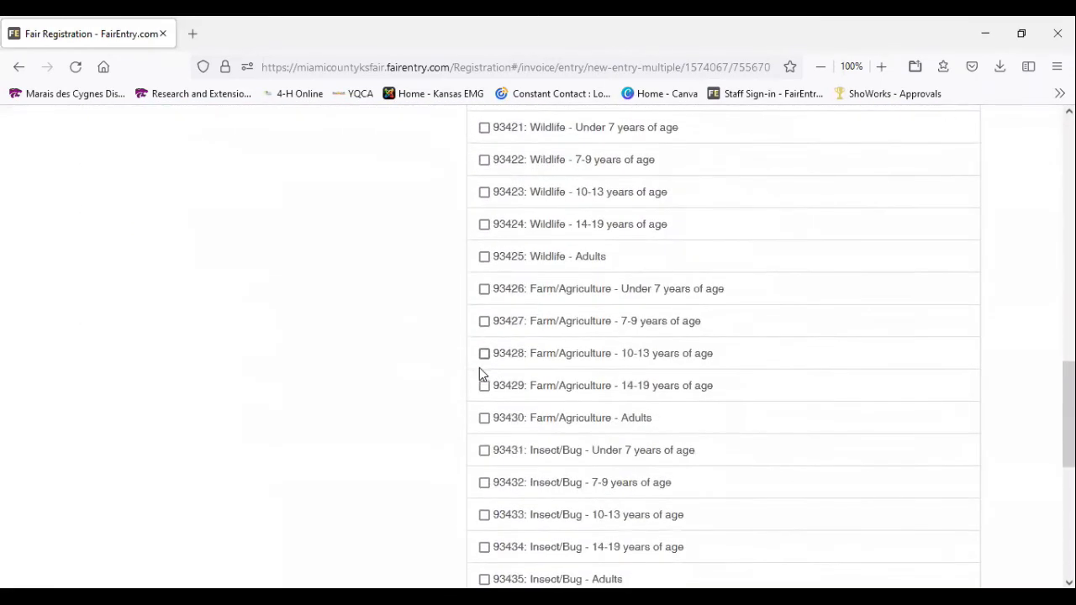
click(483, 420)
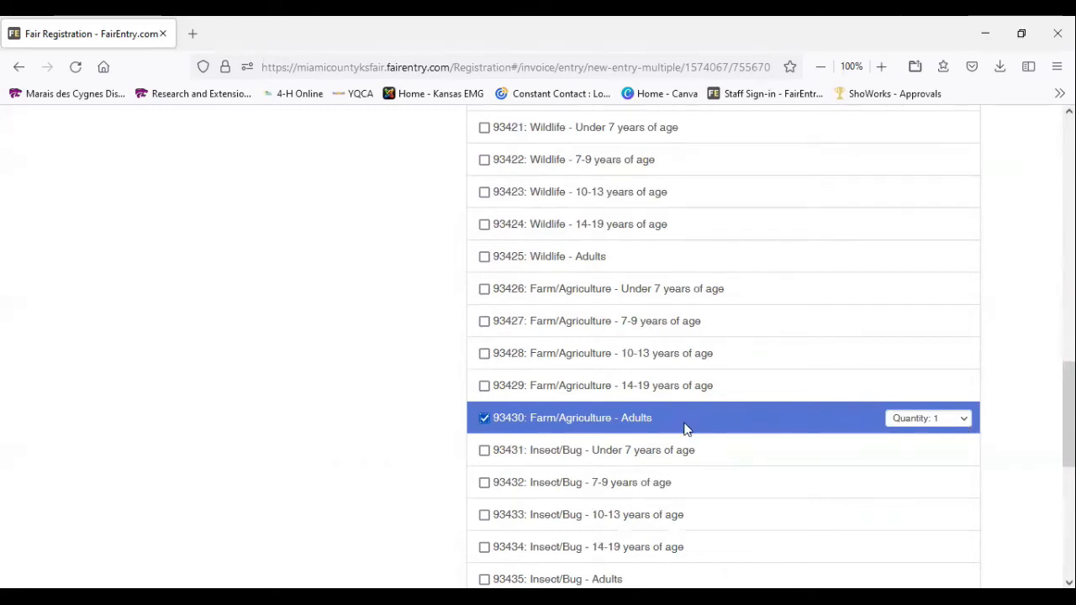
Continue with the photography class selection, create the entry and look over the exhibitor's entries list
scroll(779, 372, up, 8)
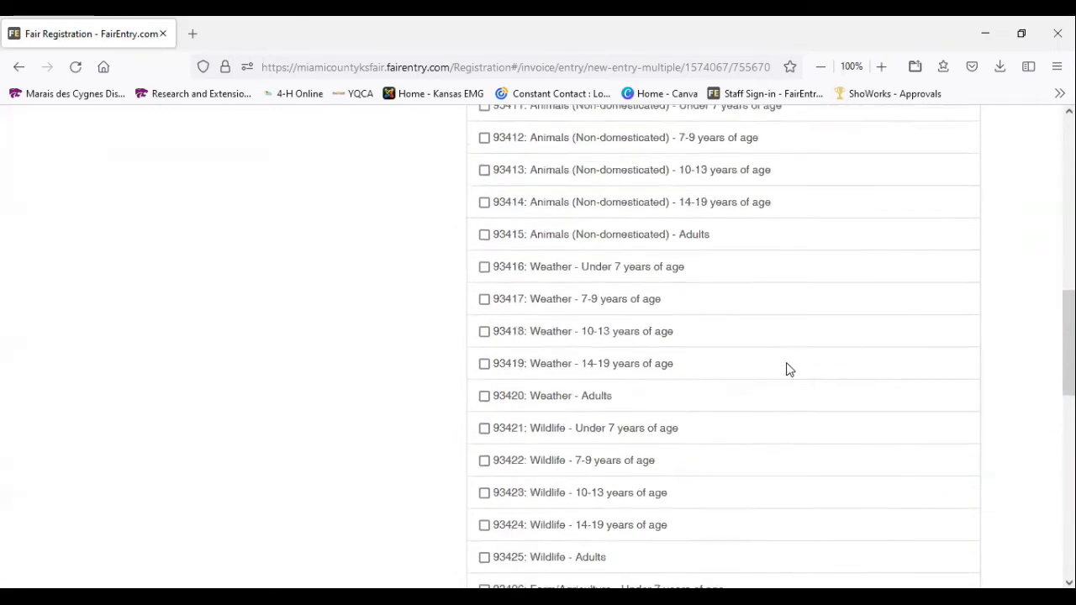
scroll(791, 352, up, 3)
click(898, 343)
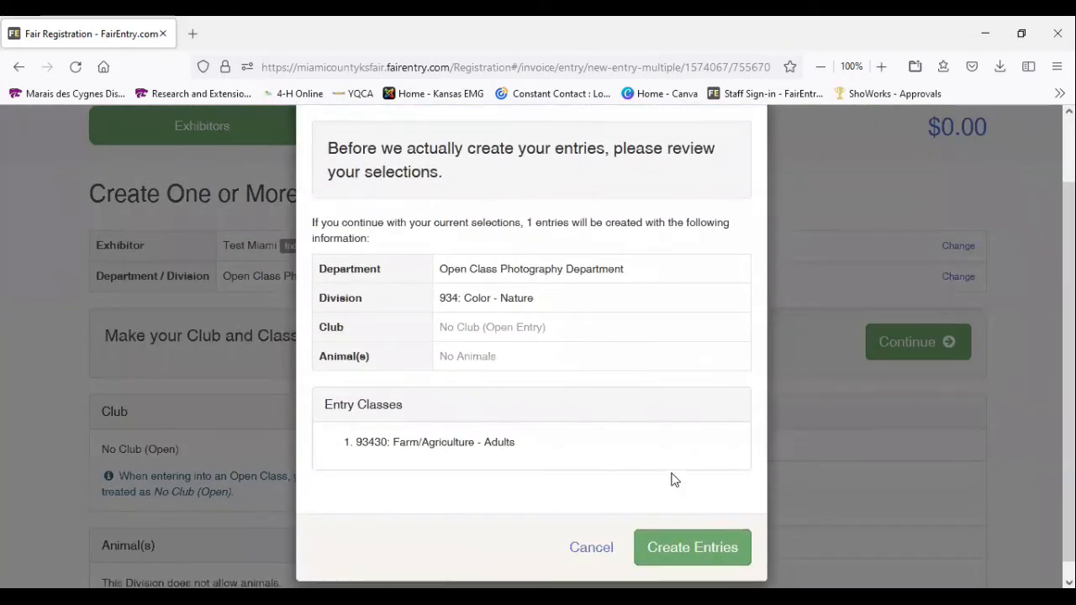
click(711, 548)
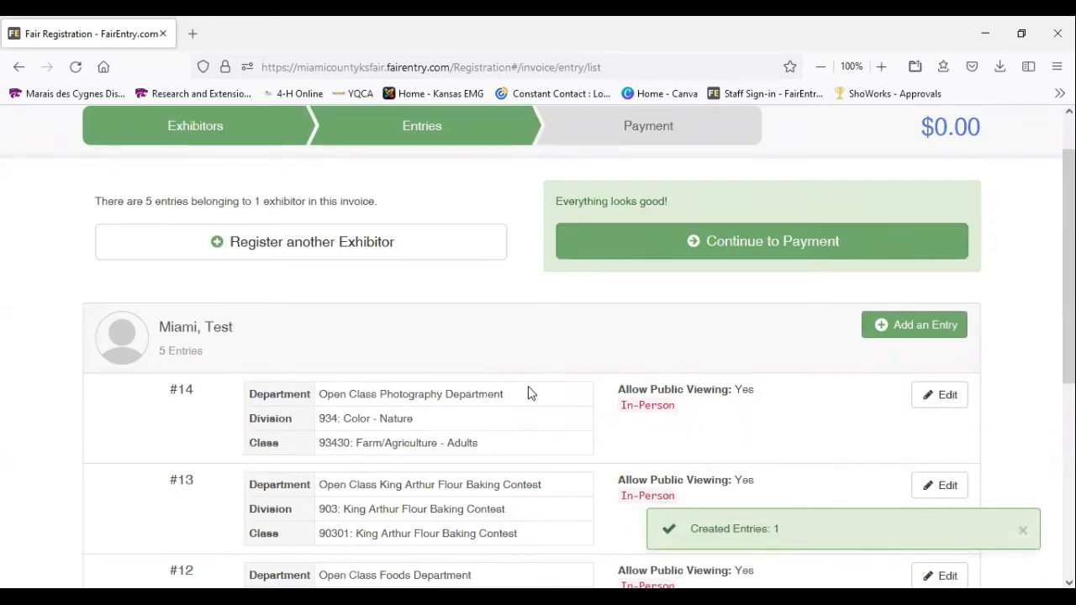
scroll(528, 392, down, 5)
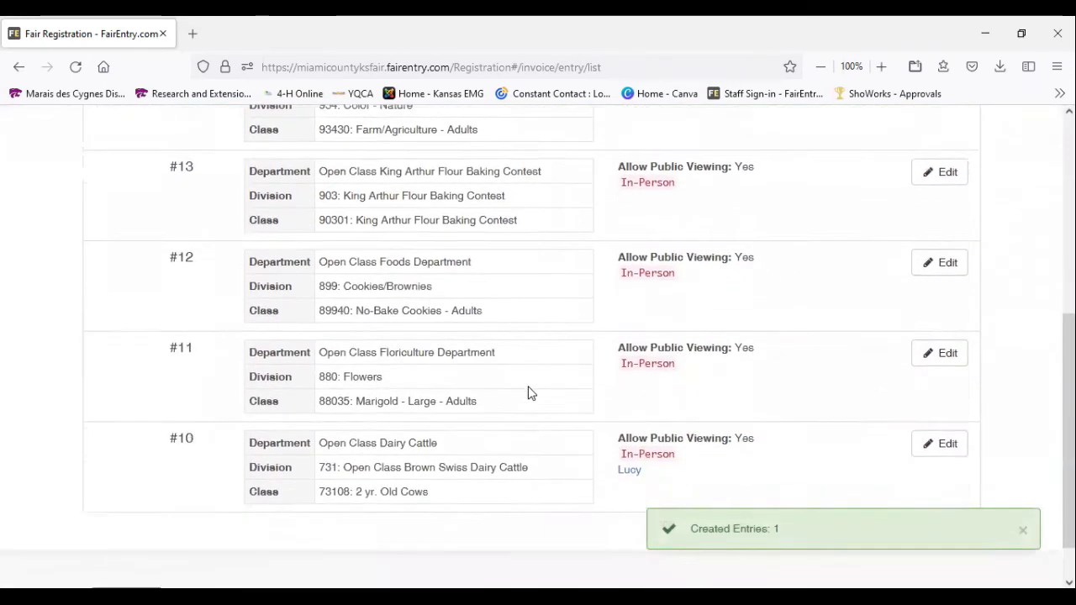
scroll(528, 393, down, 1)
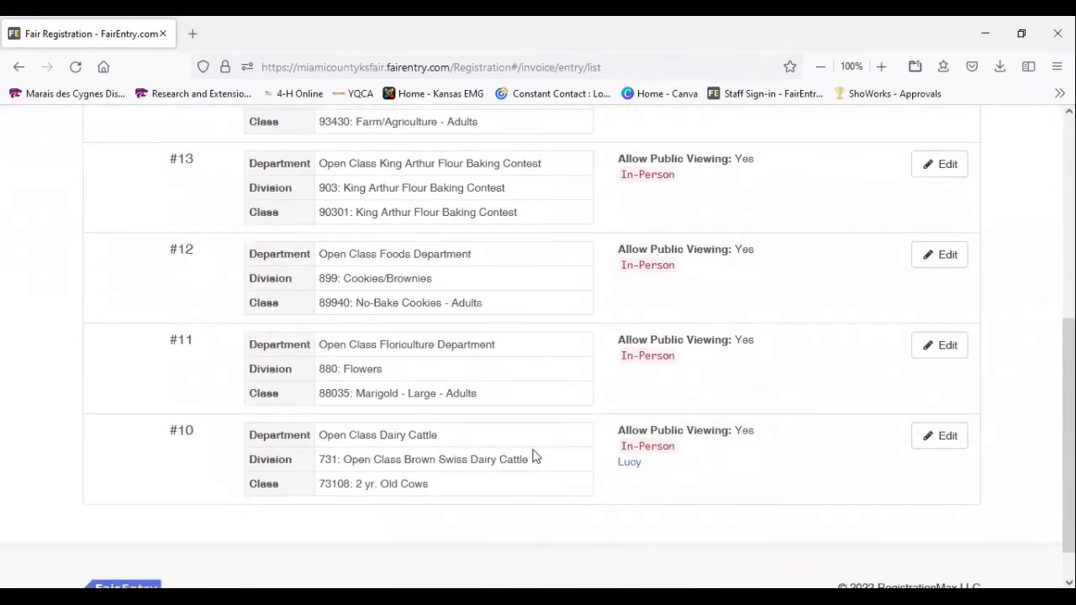
Start another entry for the exhibitor in the Open Class Horticulture department, division 710: Vegetables, and confirm the selection
scroll(506, 477, up, 1)
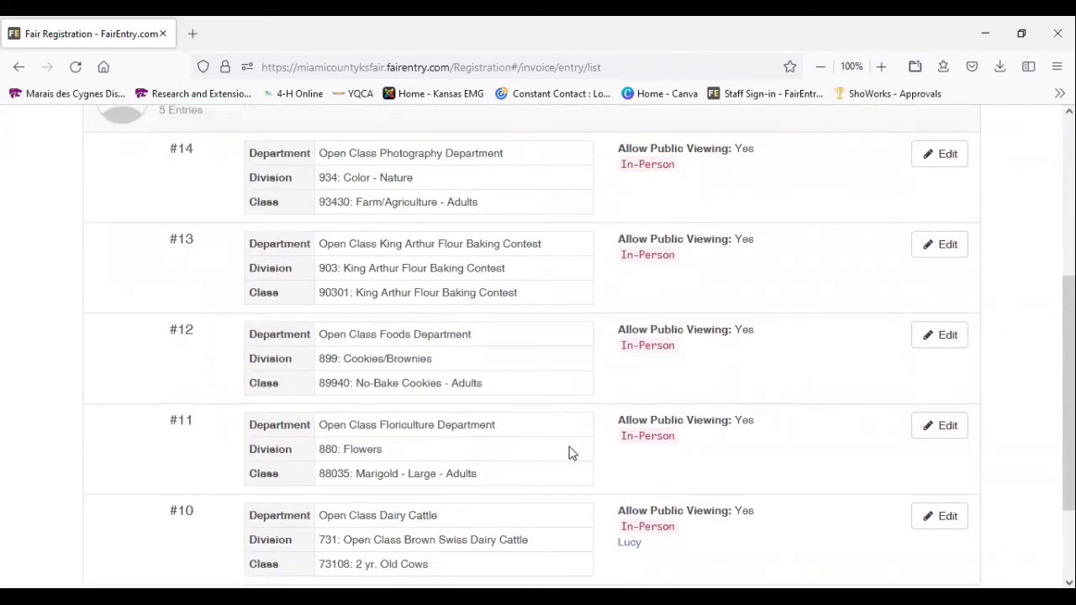
scroll(541, 418, up, 1)
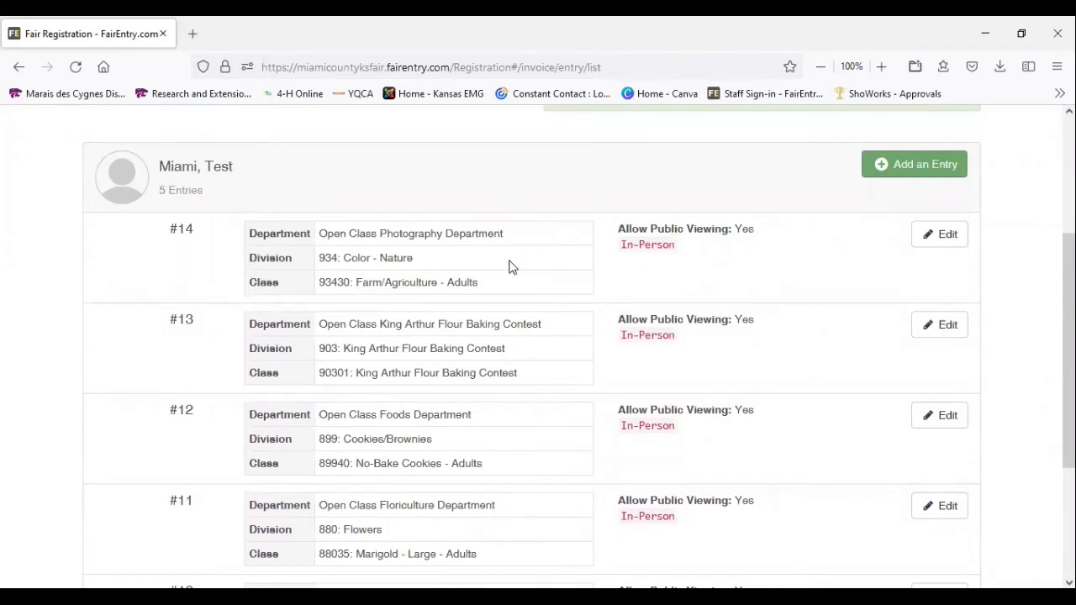
click(896, 165)
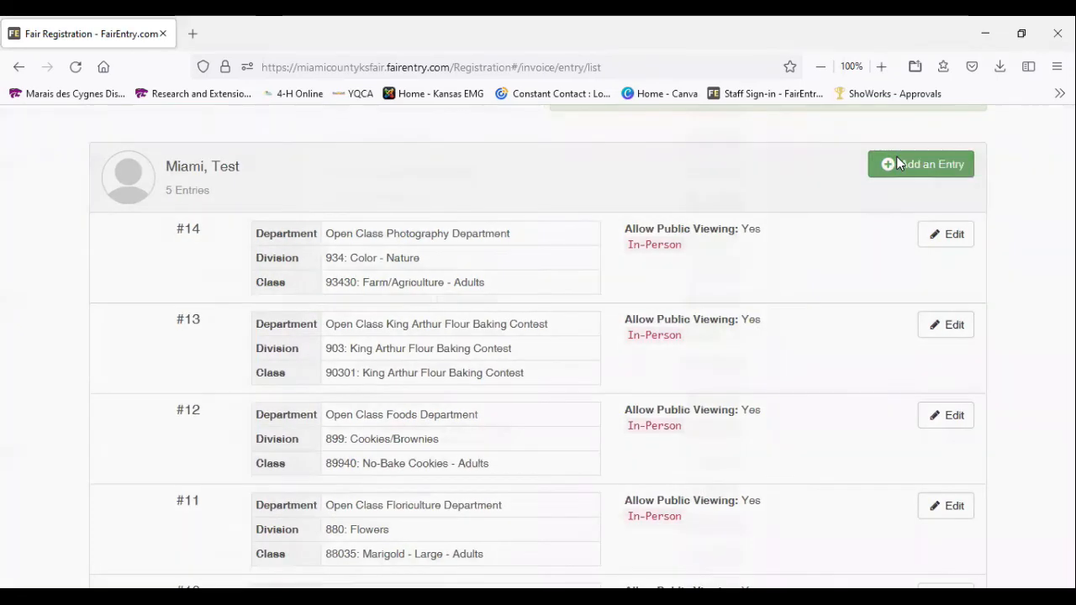
scroll(595, 360, down, 3)
scroll(595, 360, down, 8)
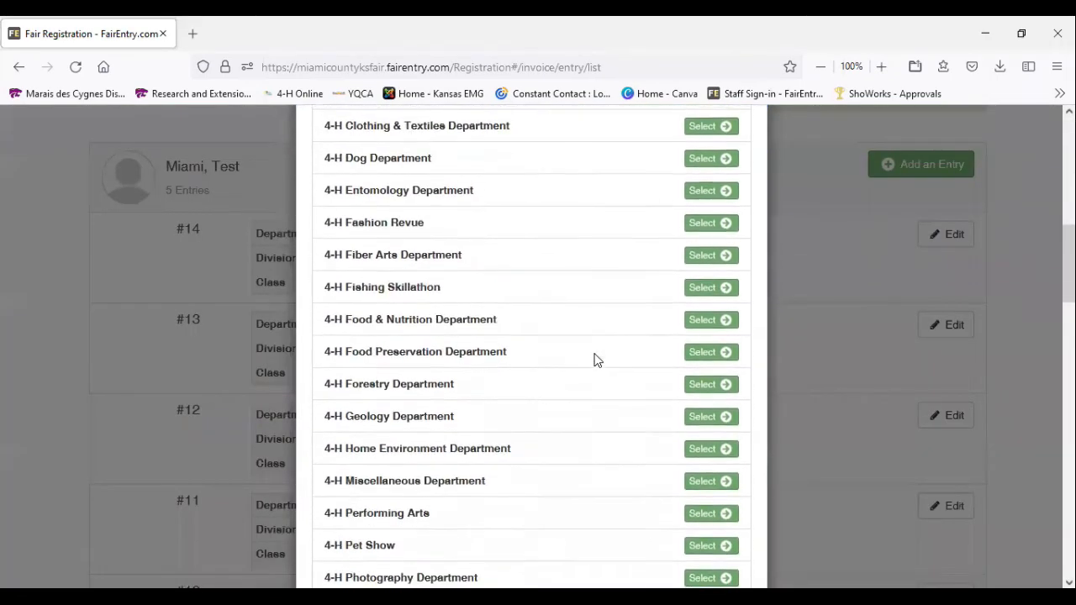
scroll(595, 360, down, 6)
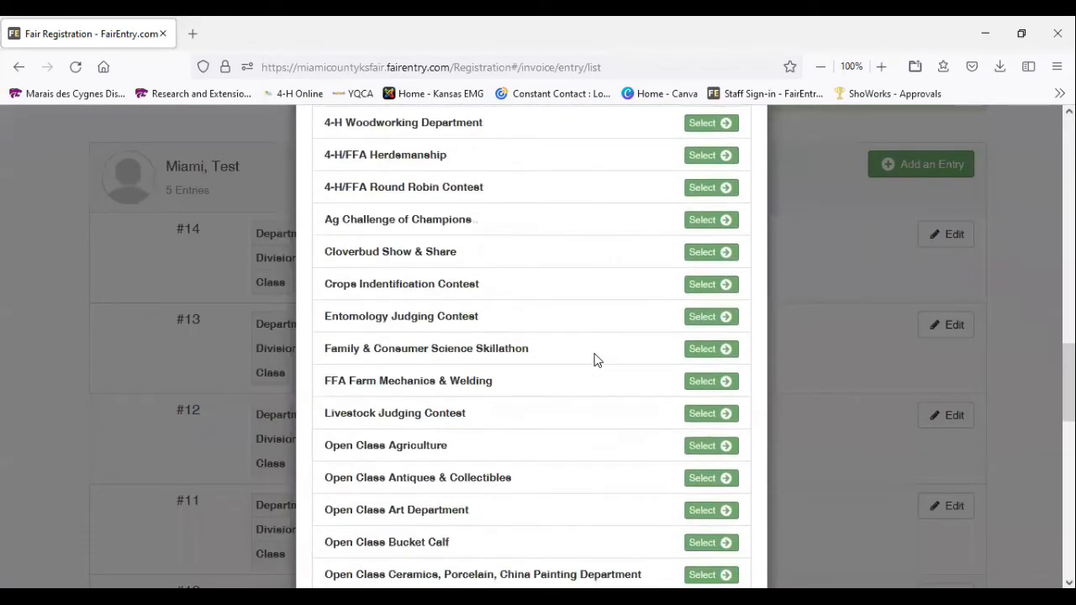
scroll(596, 360, down, 2)
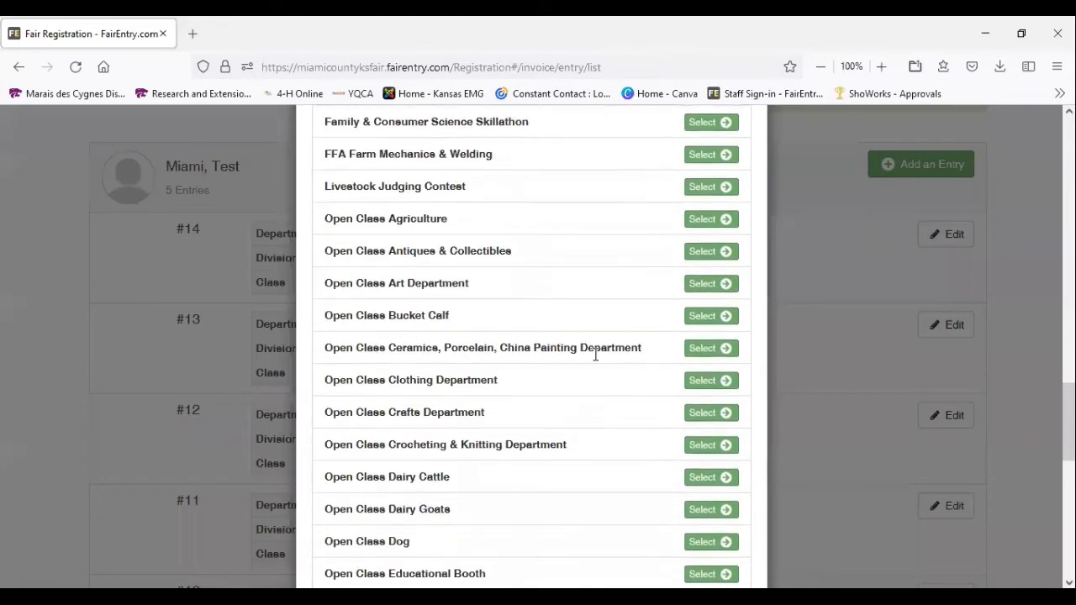
scroll(553, 312, down, 2)
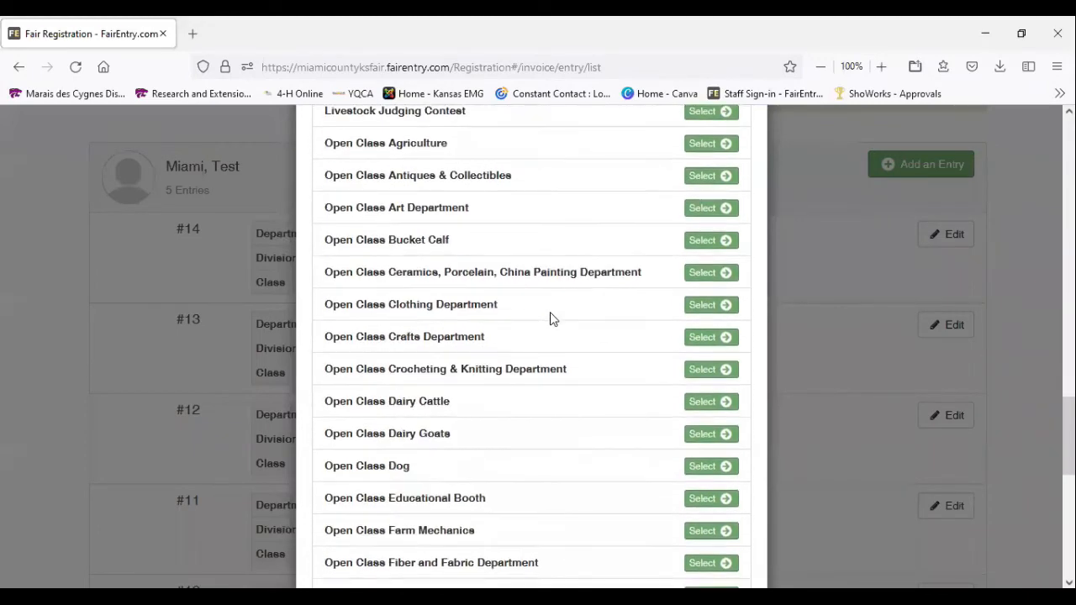
scroll(553, 320, down, 8)
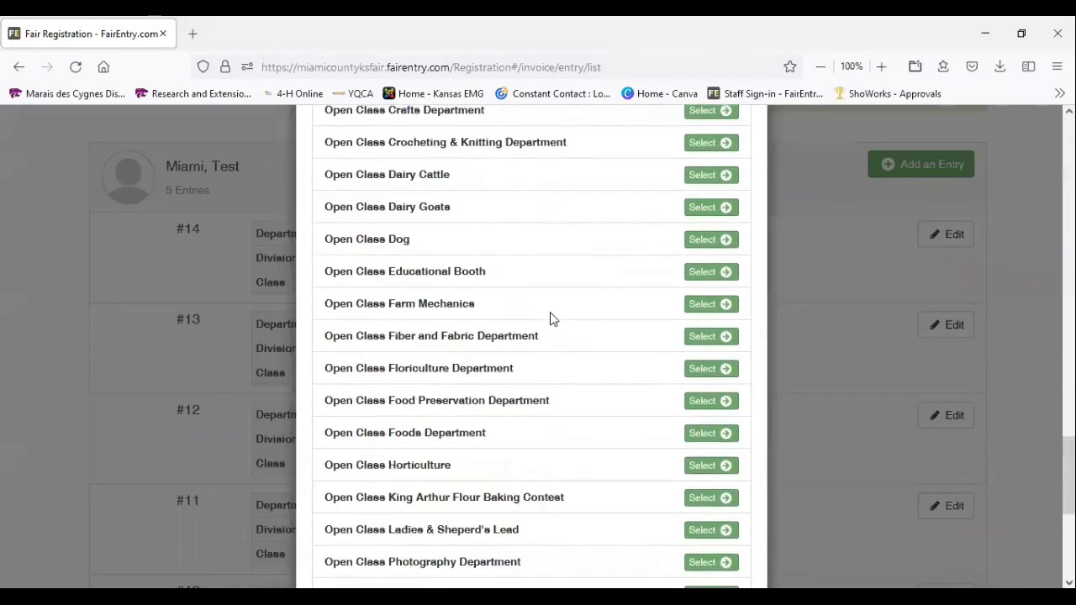
scroll(553, 319, down, 6)
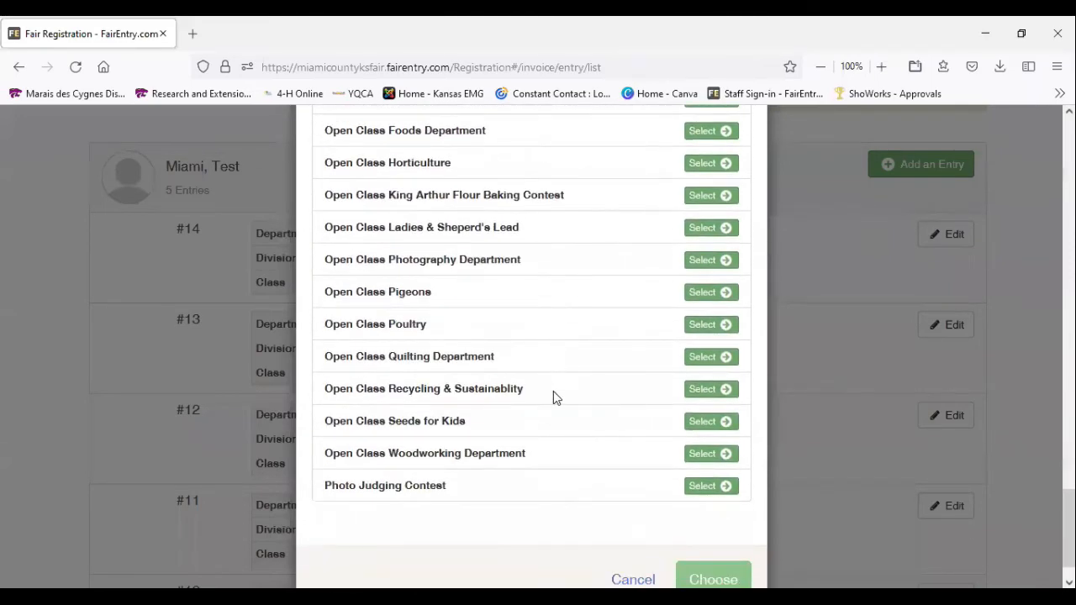
scroll(553, 391, up, 6)
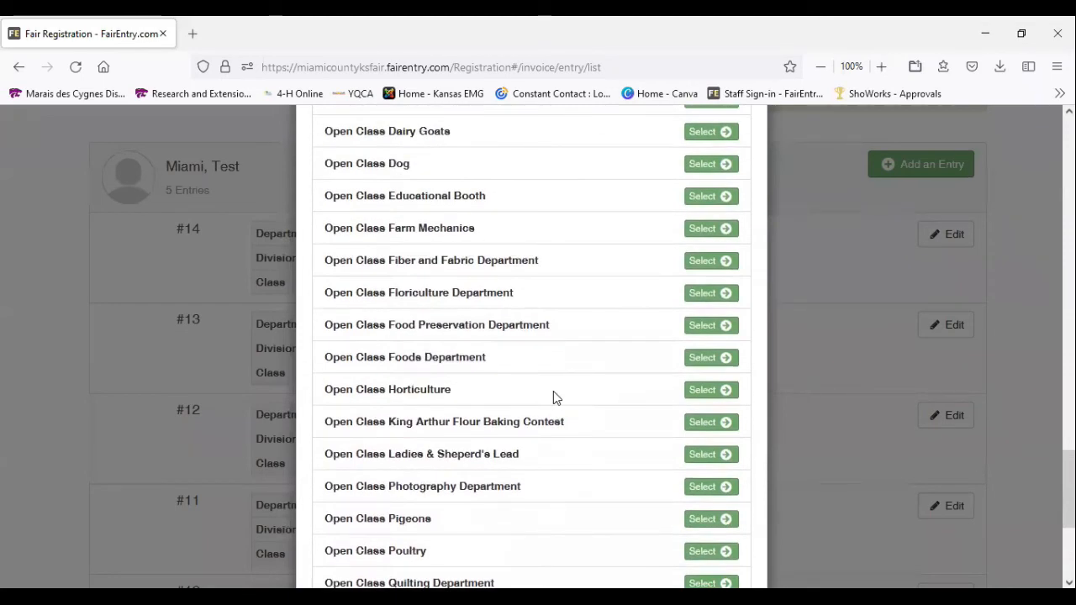
click(697, 392)
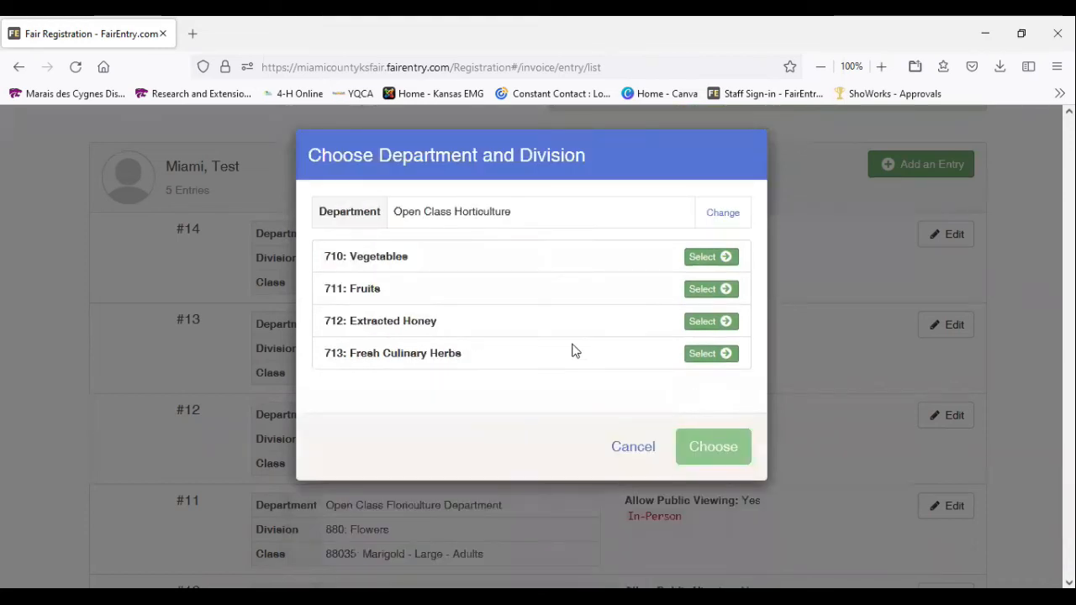
click(713, 262)
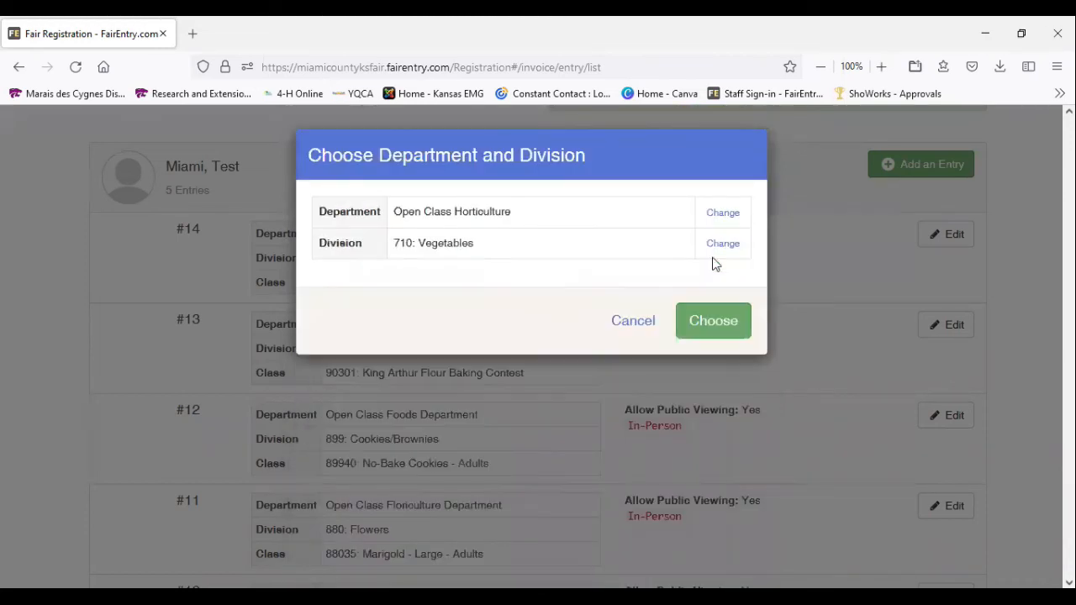
click(729, 335)
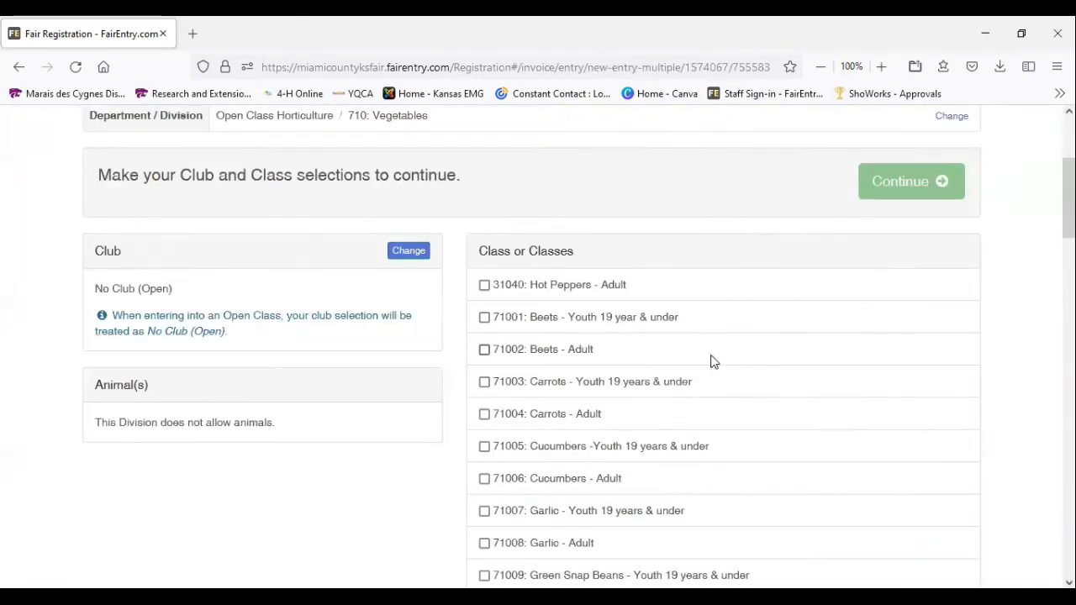
Select class 71028: Cherry Tomatoes - Adult for the vegetables entries
scroll(728, 373, down, 1)
scroll(725, 372, down, 1)
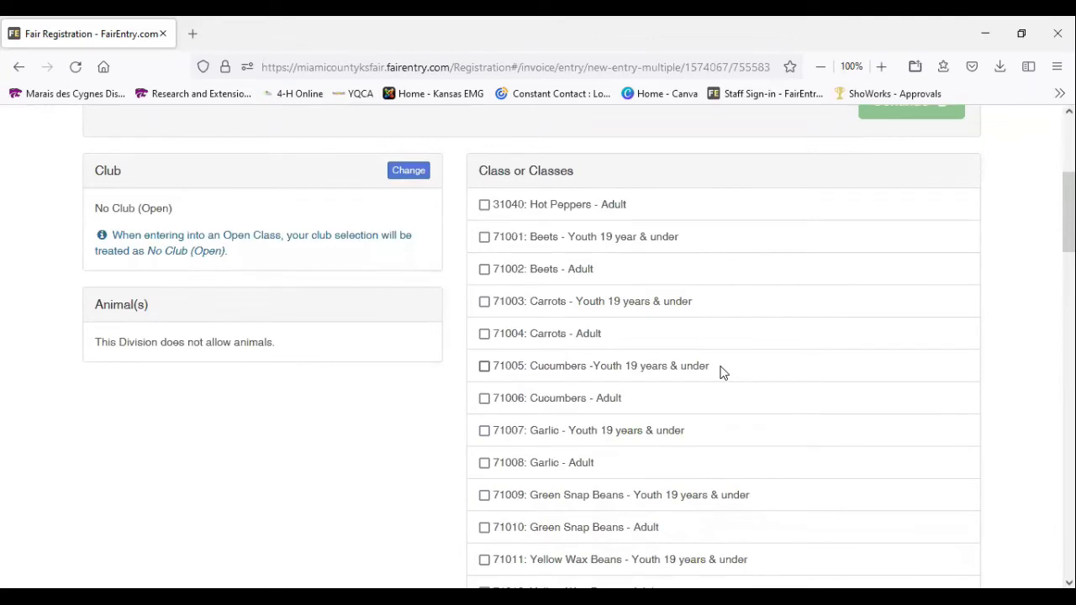
scroll(720, 372, down, 3)
scroll(721, 372, down, 2)
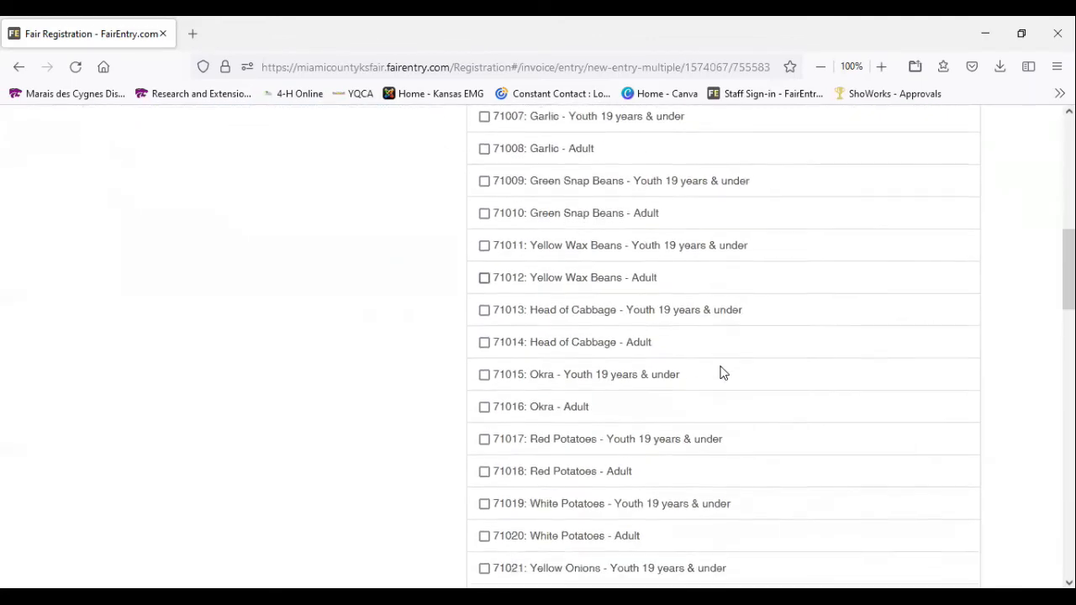
scroll(723, 374, down, 1)
scroll(721, 372, down, 1)
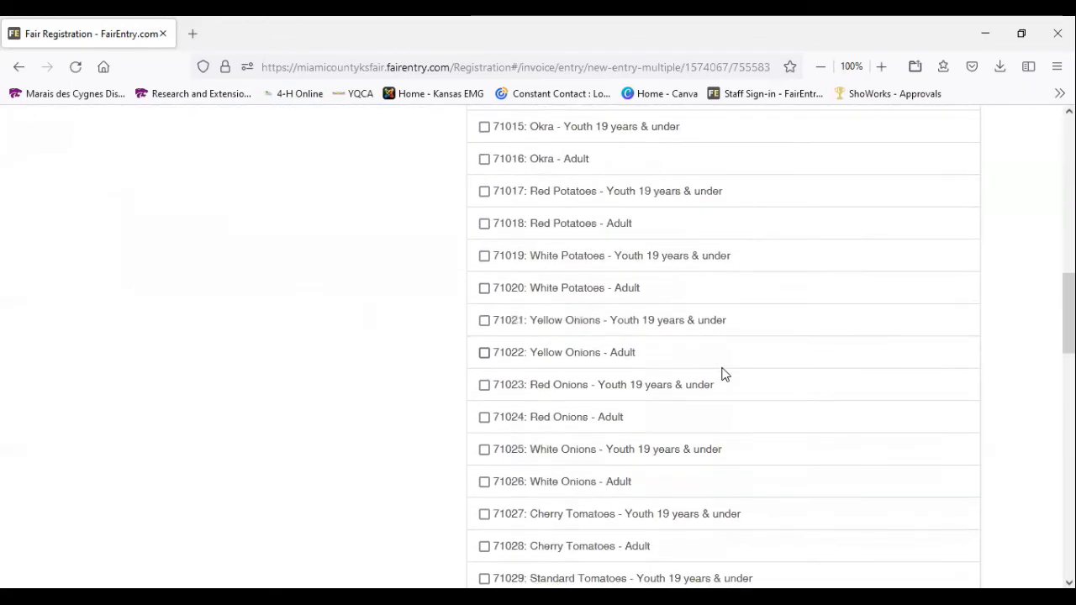
scroll(724, 374, down, 2)
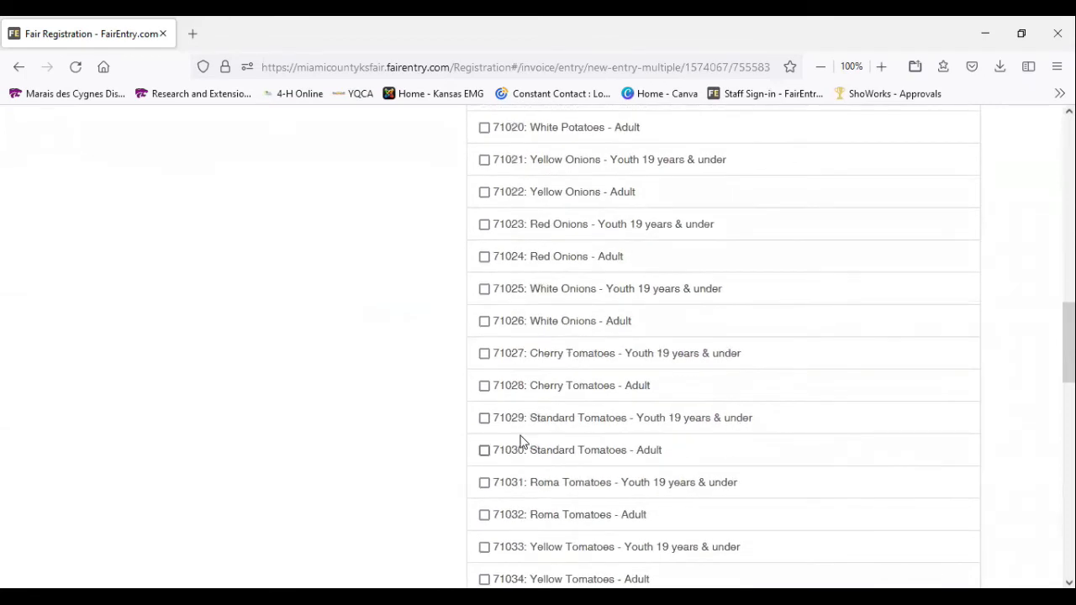
click(485, 386)
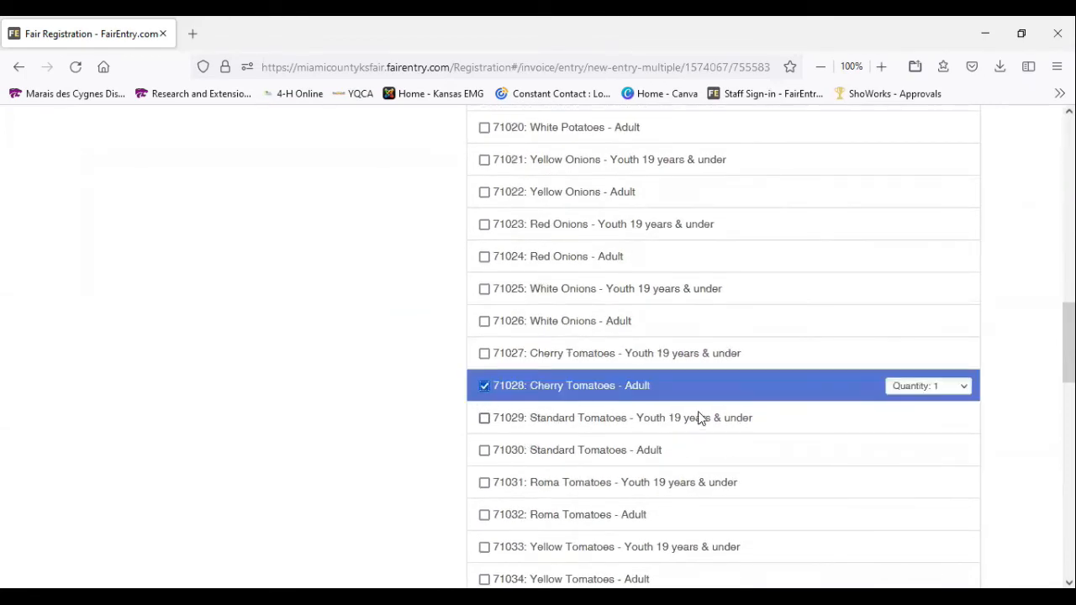
Add class 71042: Jalapeno Peppers - Adult to the vegetable class selection
scroll(698, 418, down, 2)
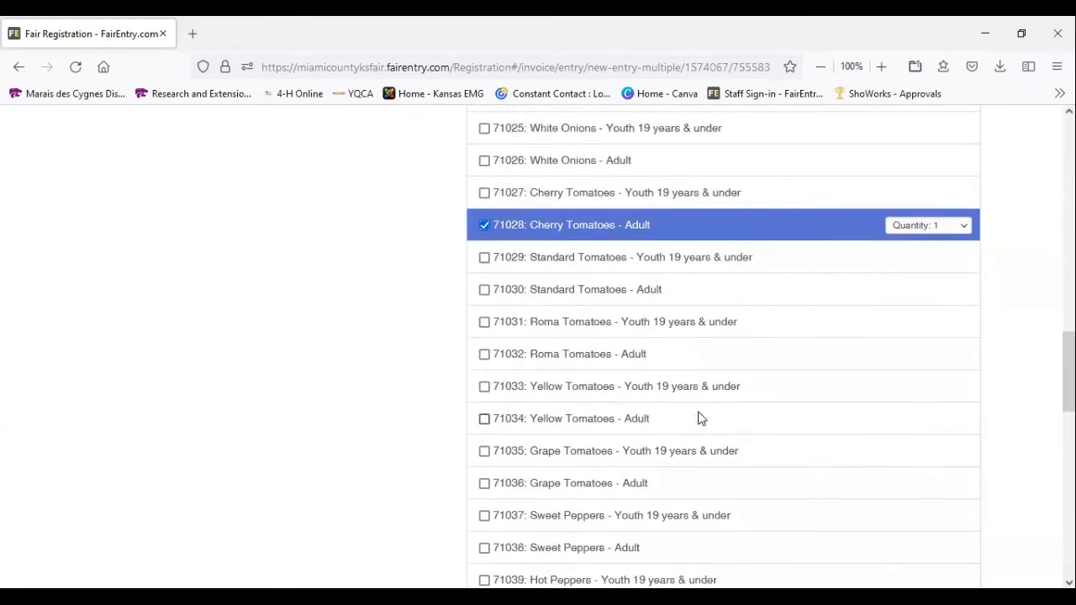
scroll(698, 421, down, 2)
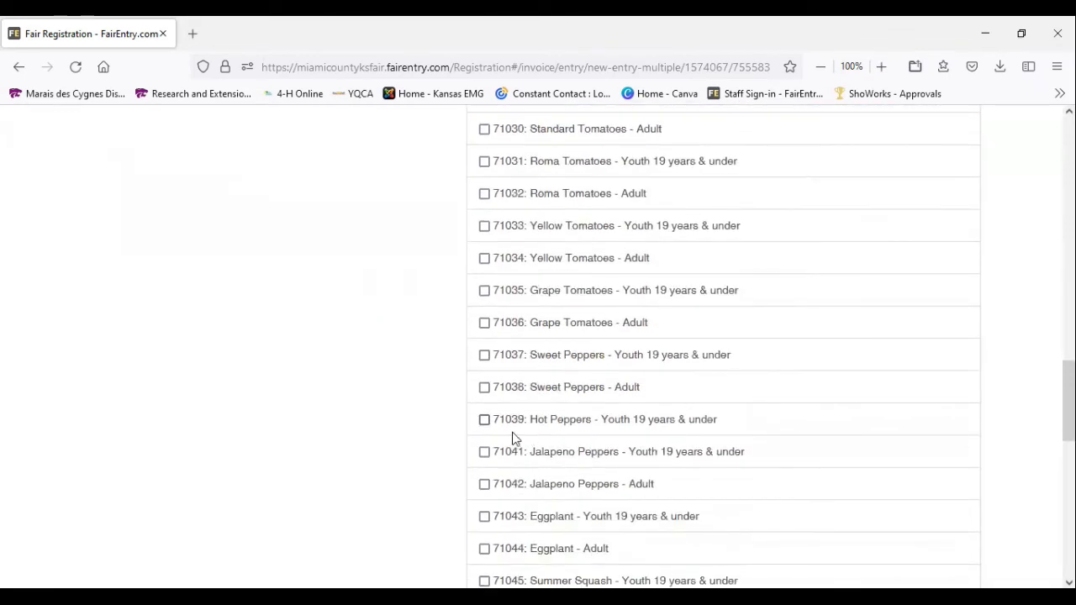
click(485, 486)
Add class 71056: Sweet Corn - Adult to the vegetable class selection
scroll(809, 456, down, 2)
scroll(810, 457, down, 3)
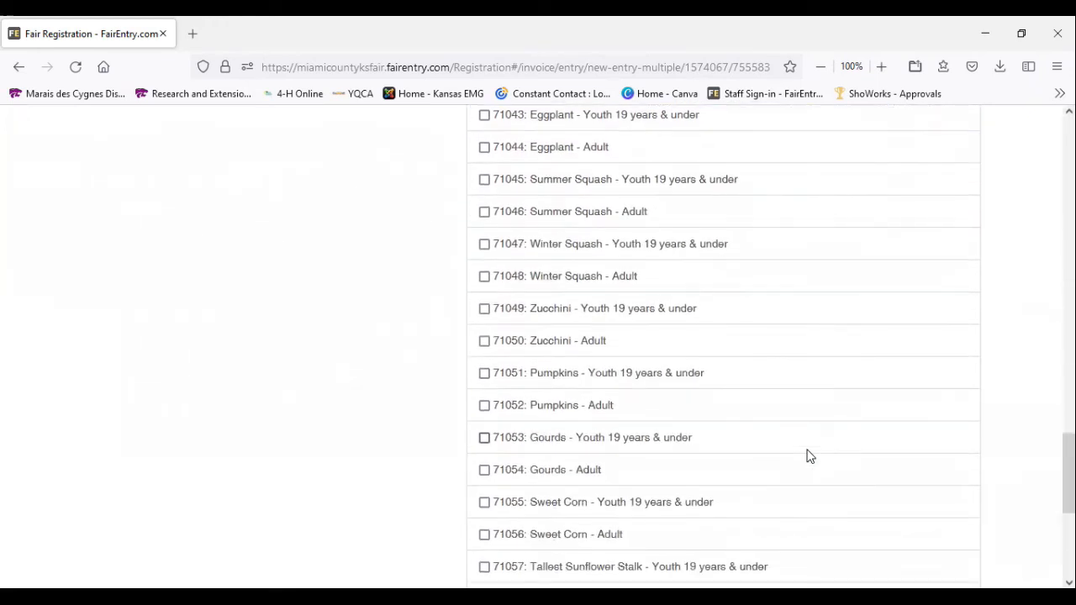
scroll(810, 457, down, 1)
scroll(806, 457, down, 1)
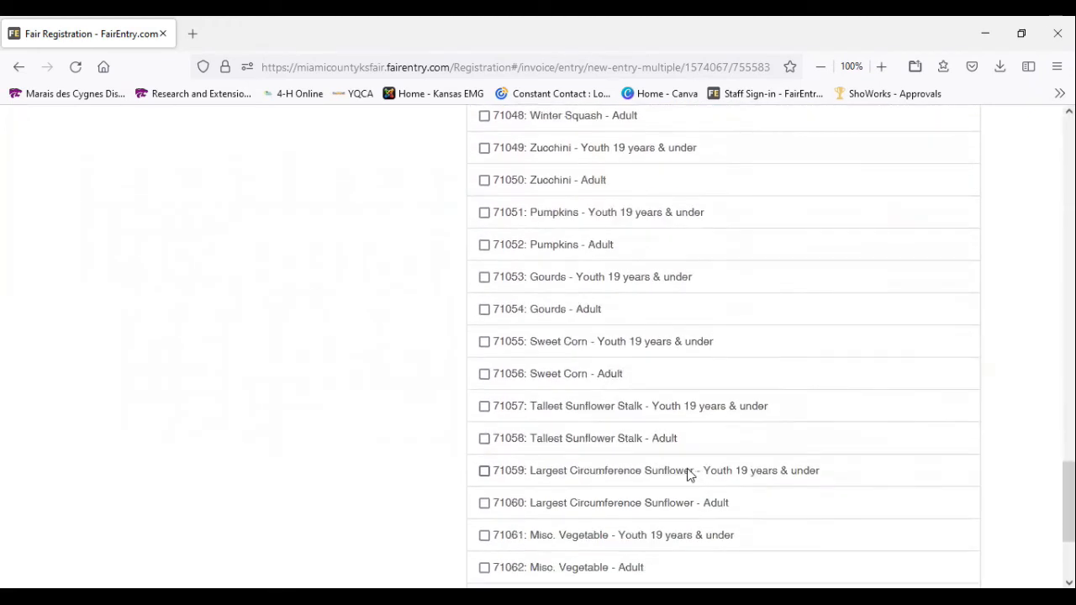
scroll(685, 469, down, 1)
scroll(678, 465, down, 1)
scroll(668, 468, up, 1)
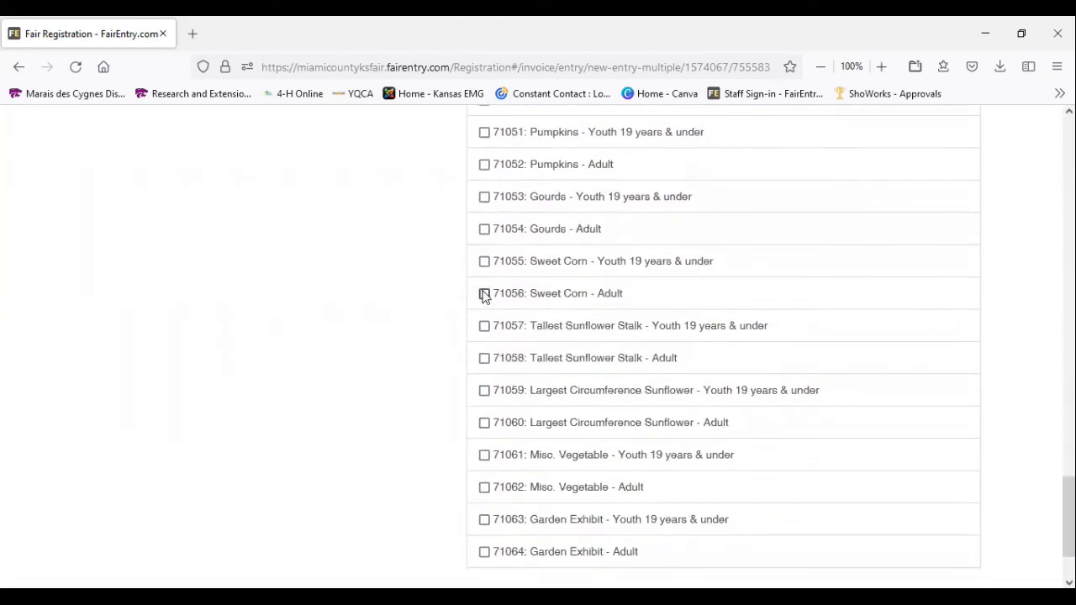
click(485, 294)
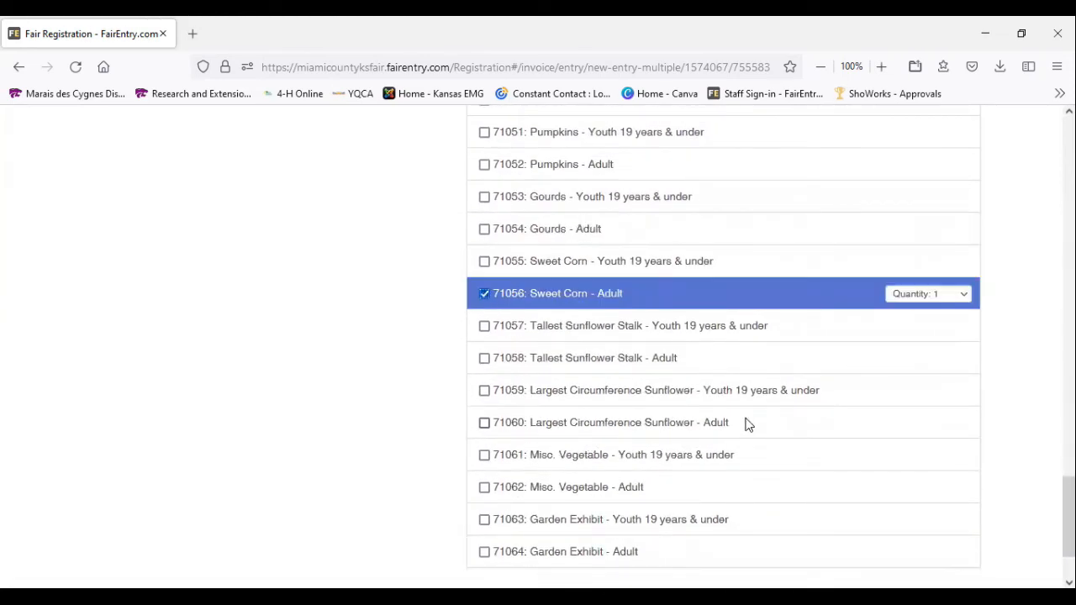
Add class 71018: Red Potatoes - Adult to the vegetable class selection
scroll(749, 425, up, 3)
scroll(748, 424, up, 3)
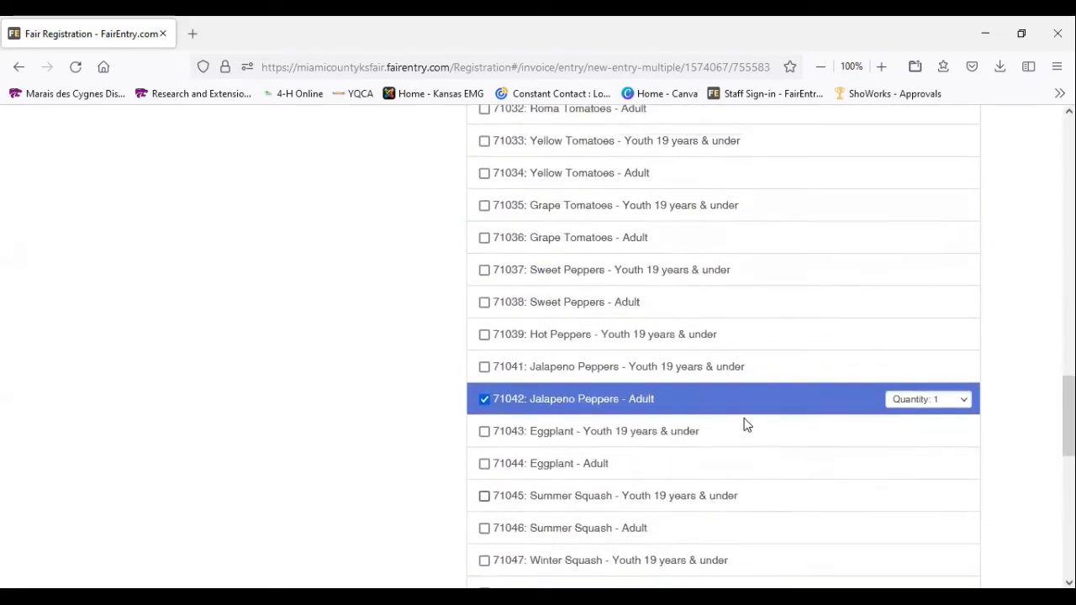
scroll(746, 425, up, 4)
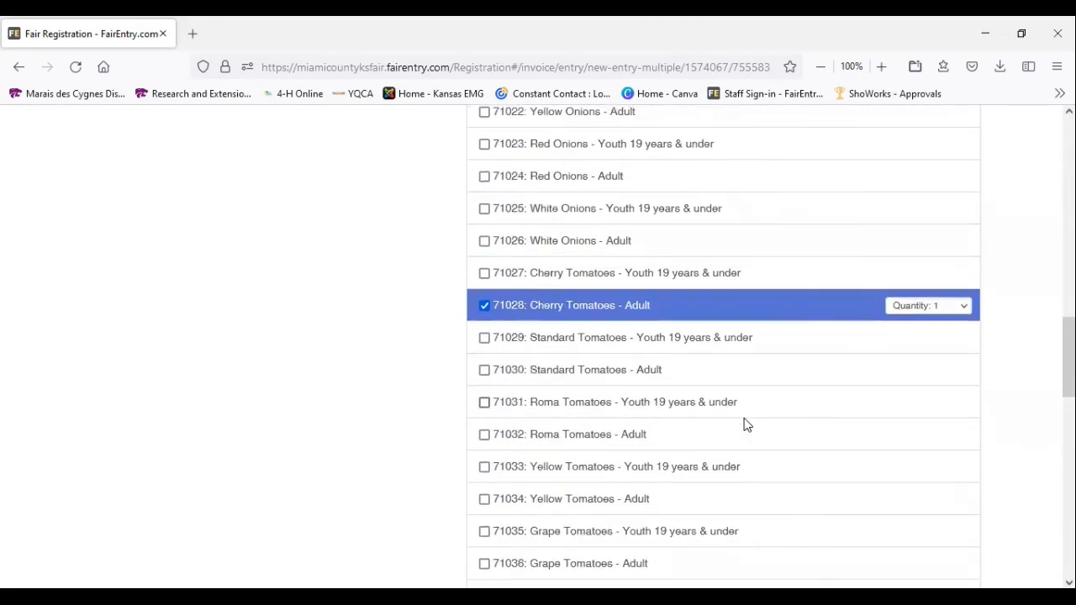
scroll(745, 423, up, 3)
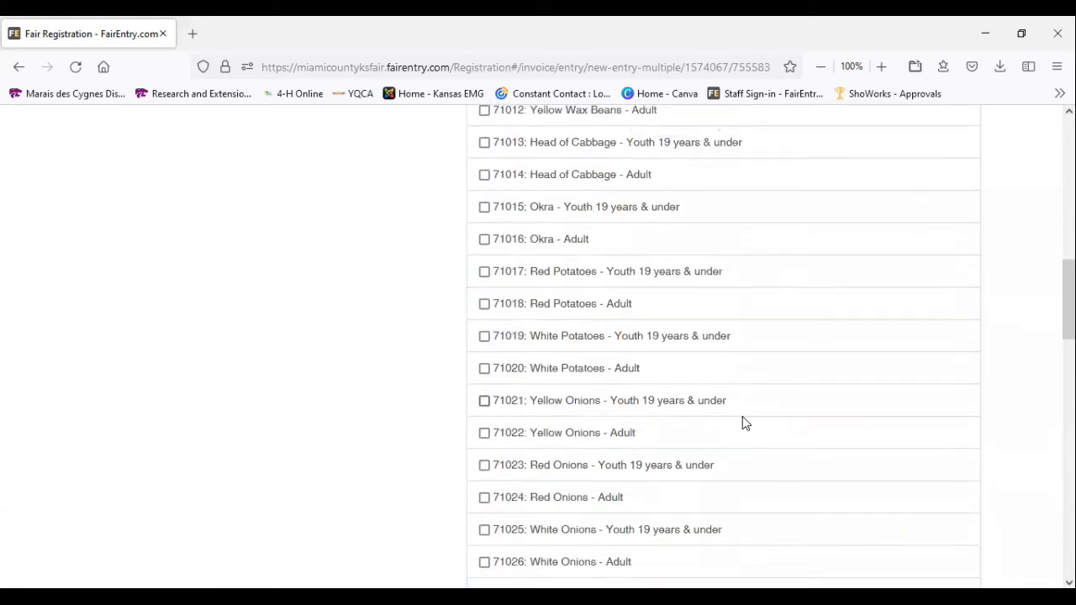
click(484, 303)
Continue with the selected vegetable classes, review them, create the entries and look over the exhibitor's entries list
scroll(896, 419, up, 5)
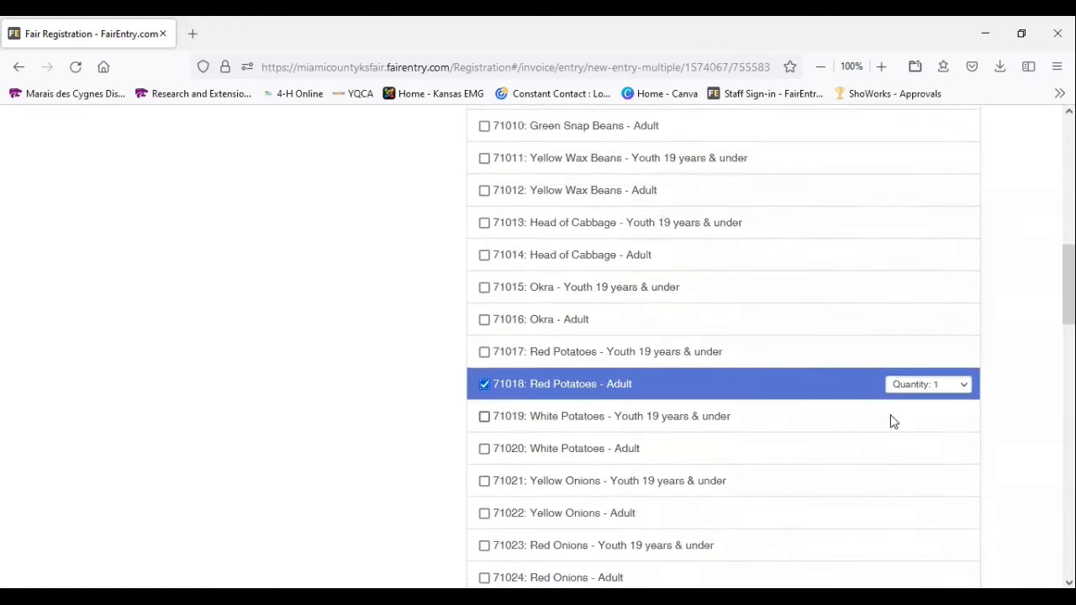
scroll(894, 412, up, 2)
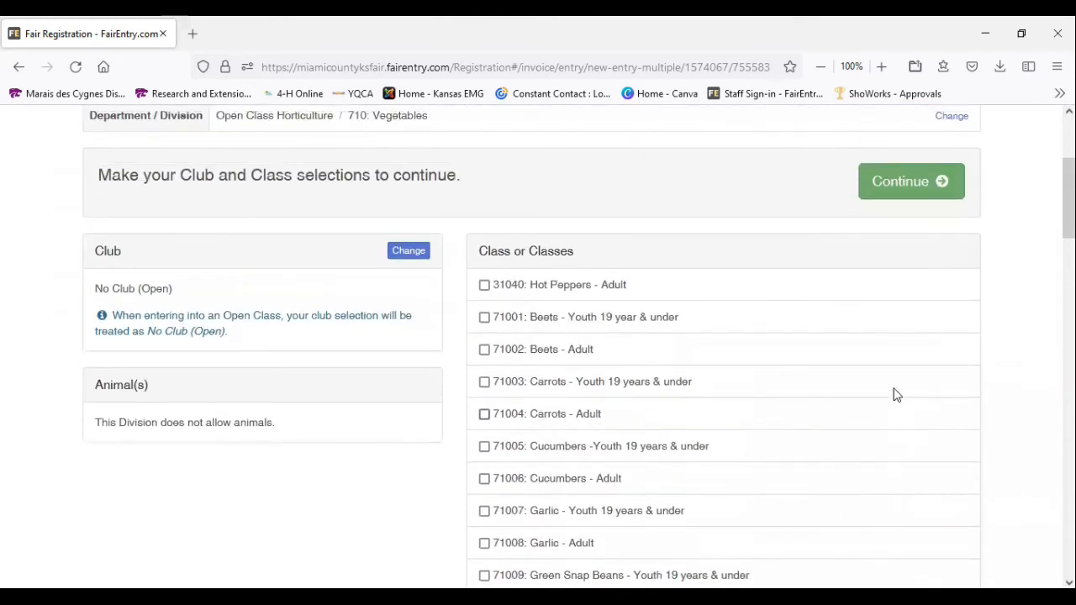
click(908, 180)
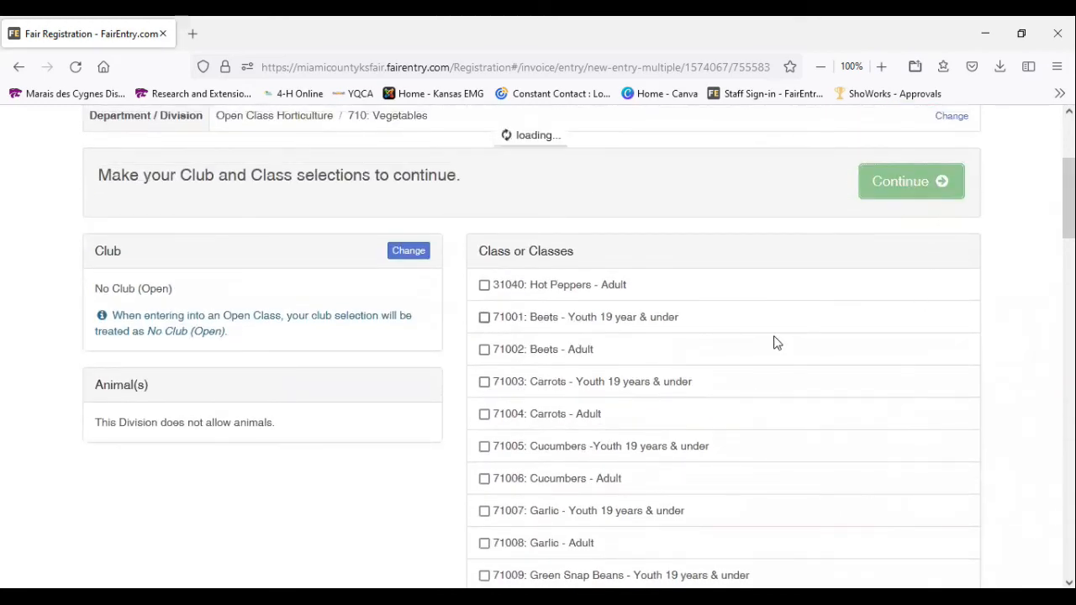
scroll(597, 325, down, 2)
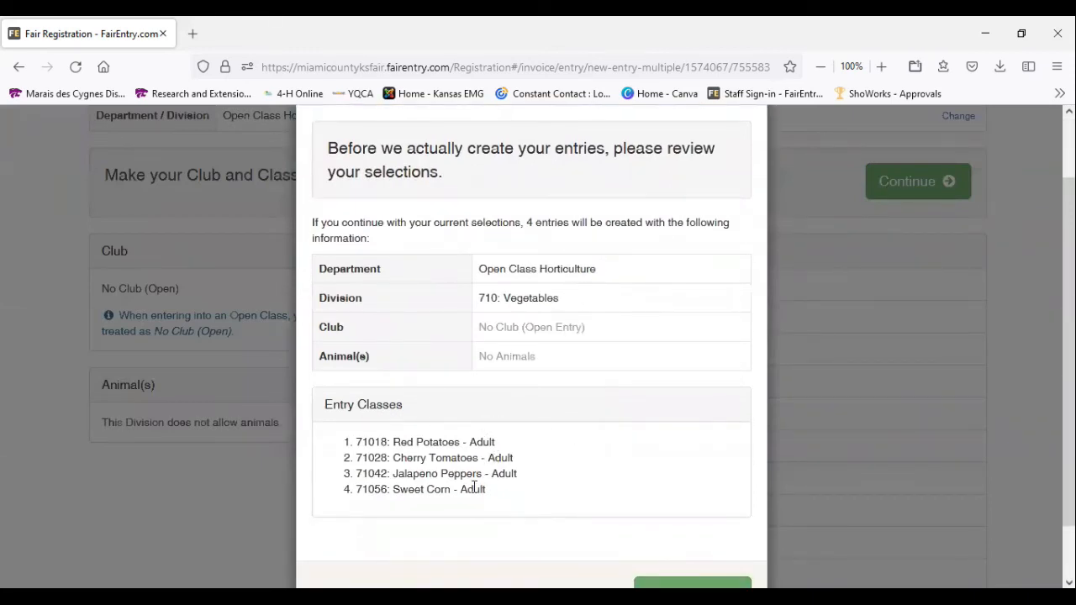
scroll(596, 484, down, 2)
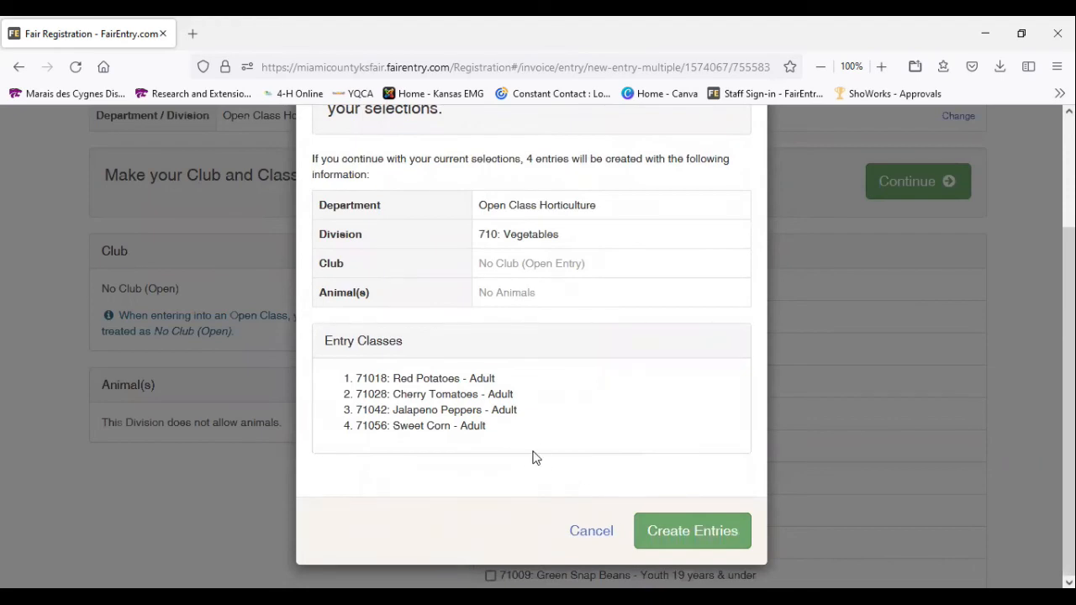
click(708, 535)
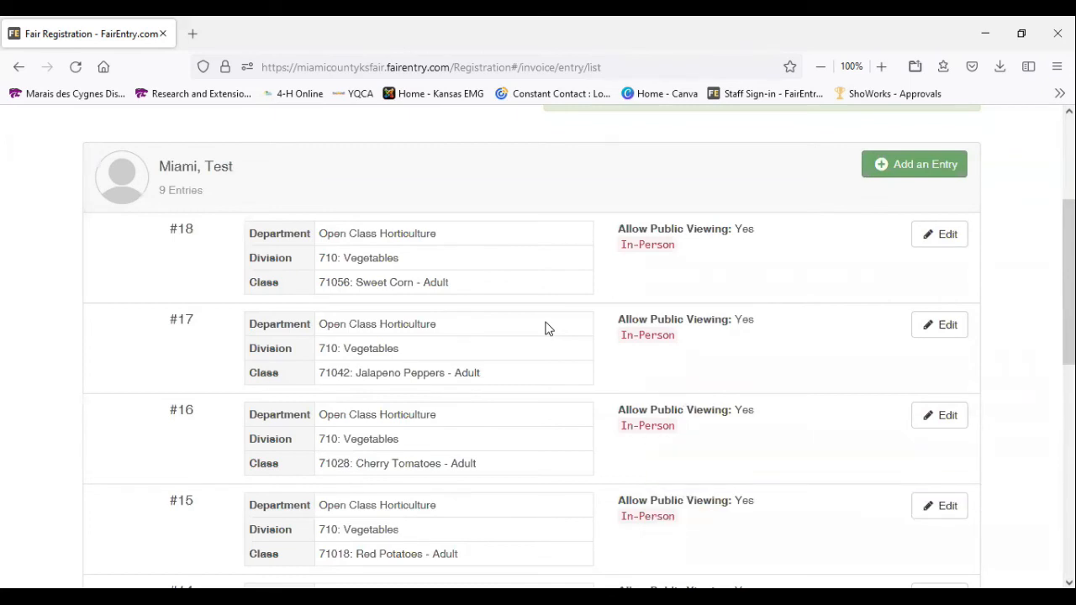
scroll(545, 326, down, 2)
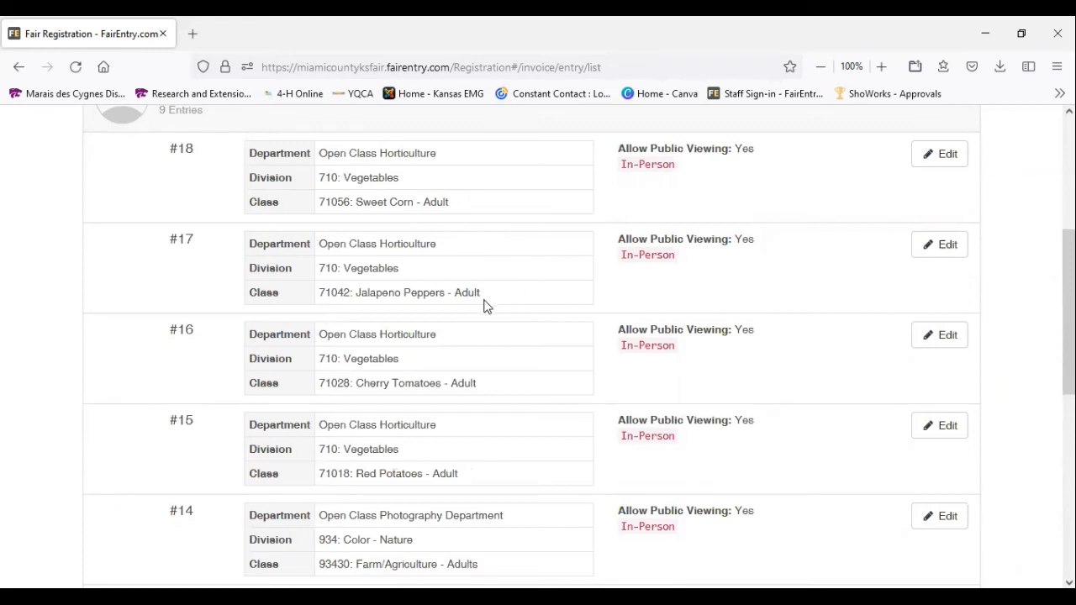
scroll(480, 398, down, 2)
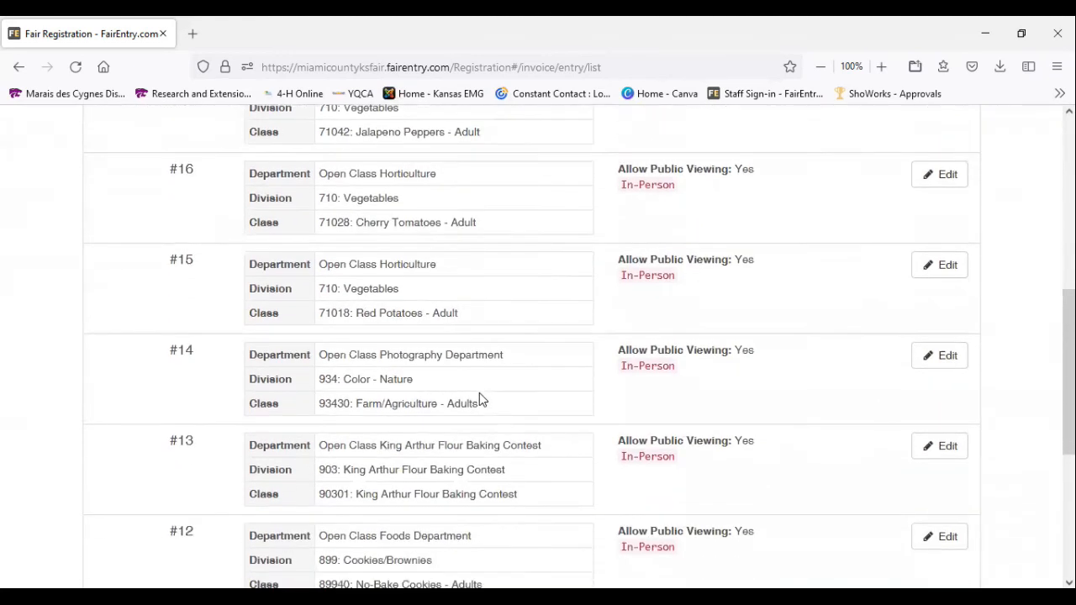
Check the exhibitor's complete entries list, then proceed to payment and continue past the invoice review and payment method stages
scroll(490, 322, down, 1)
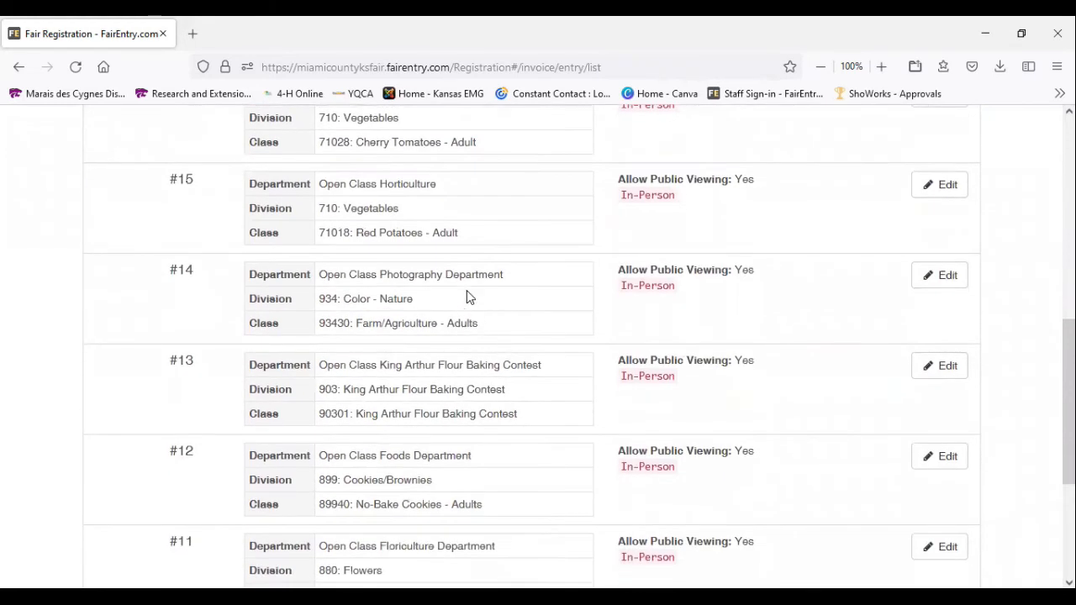
scroll(471, 303, down, 1)
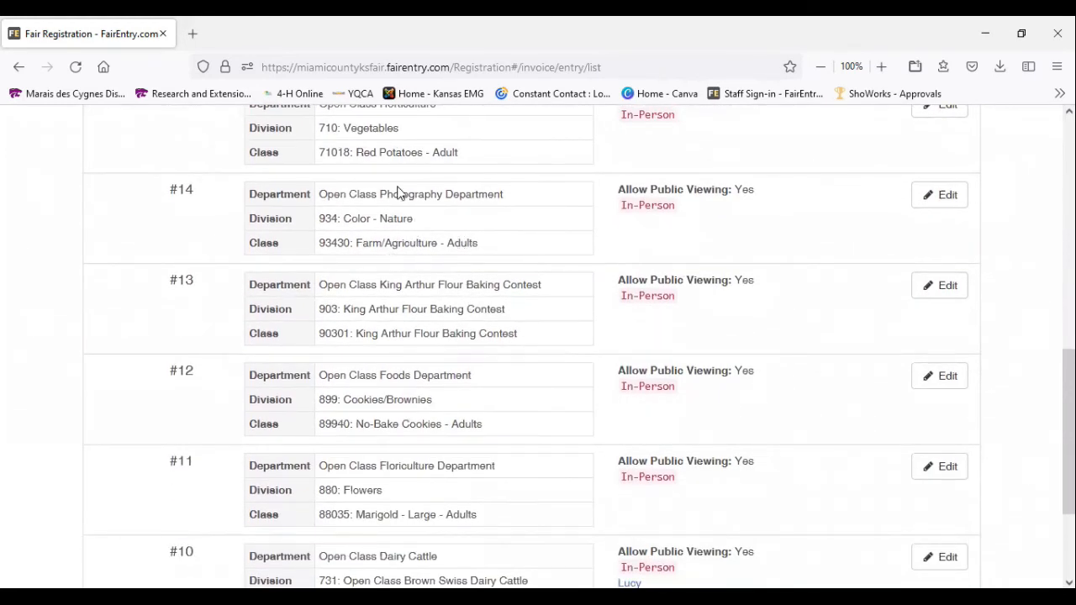
scroll(438, 242, down, 1)
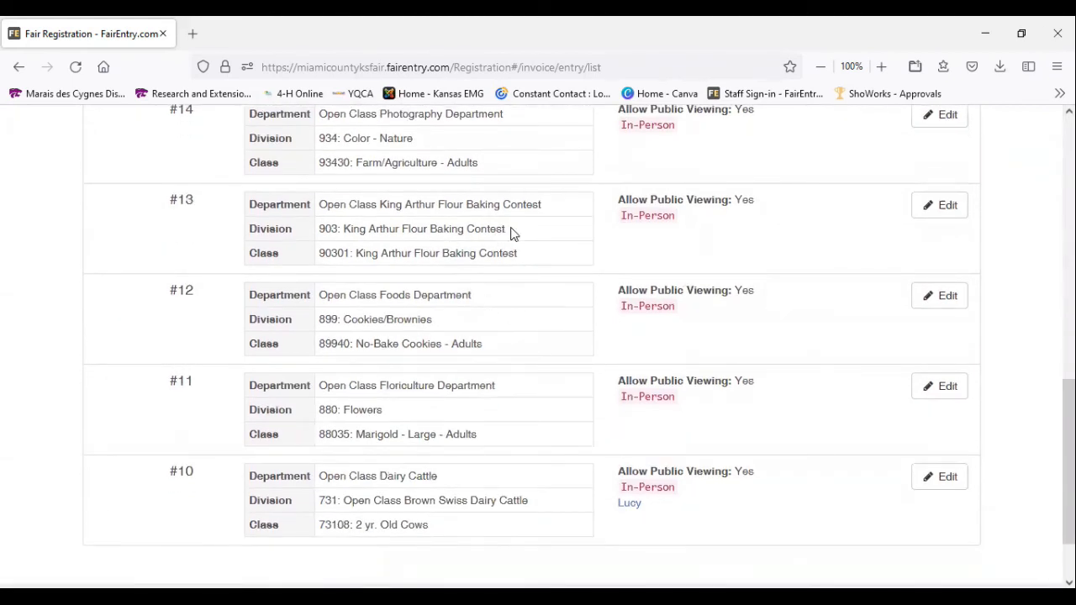
scroll(514, 234, down, 1)
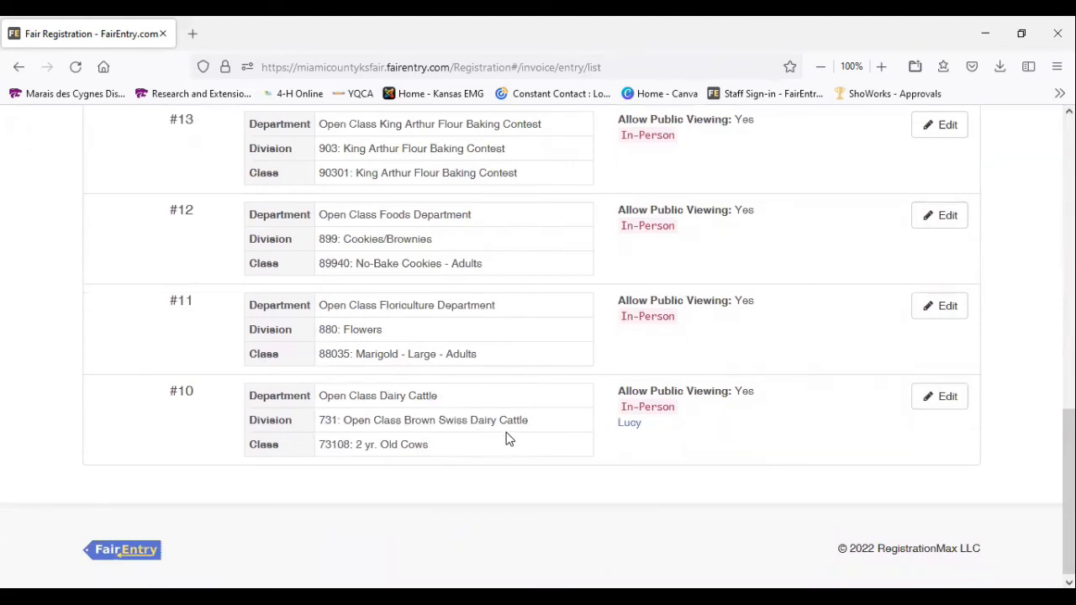
scroll(597, 462, up, 10)
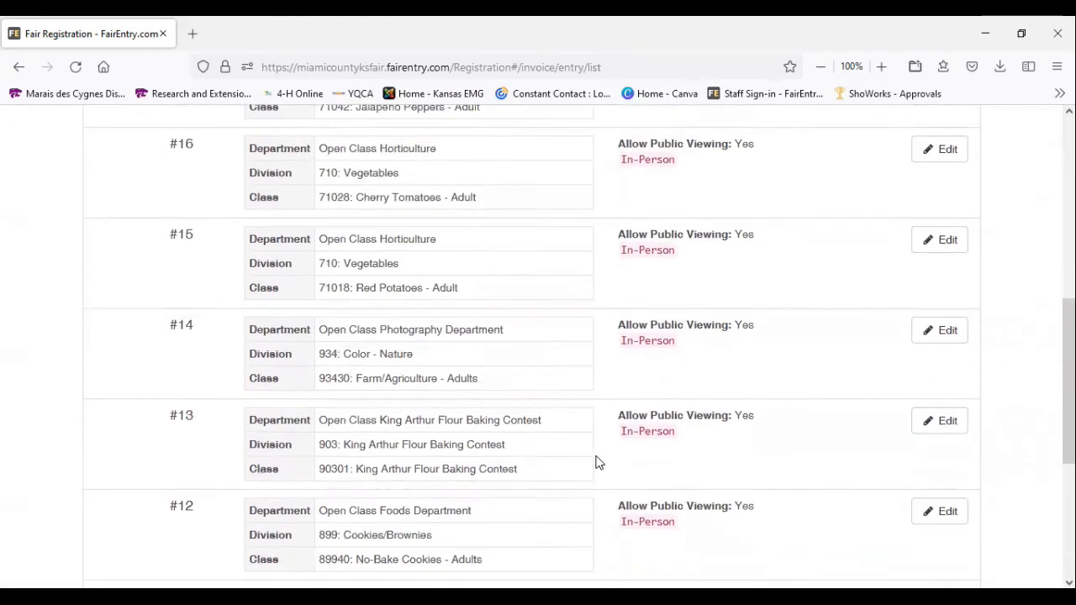
scroll(597, 462, up, 5)
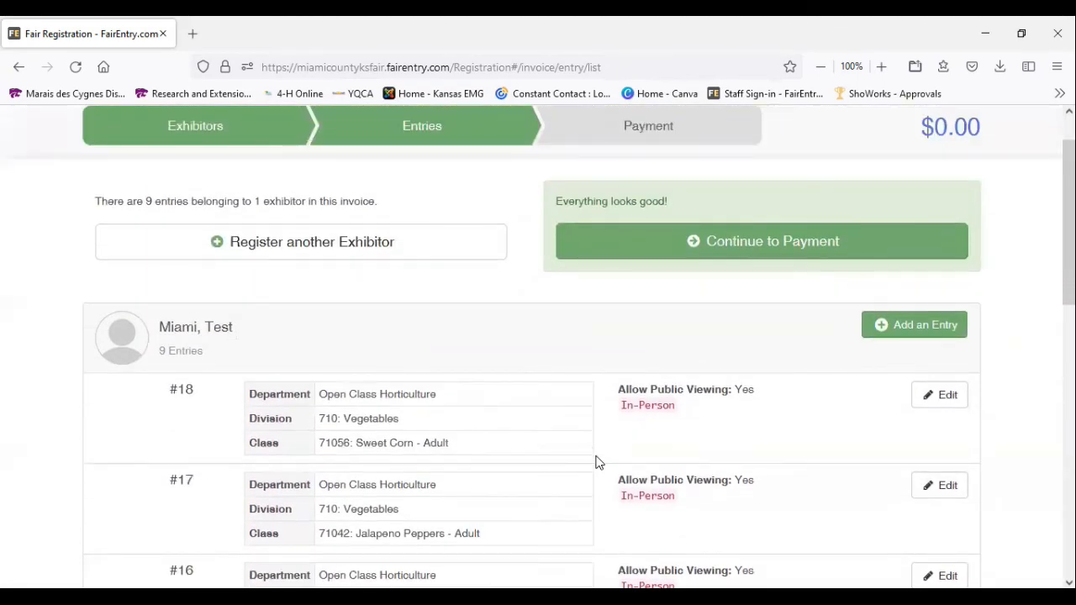
click(697, 244)
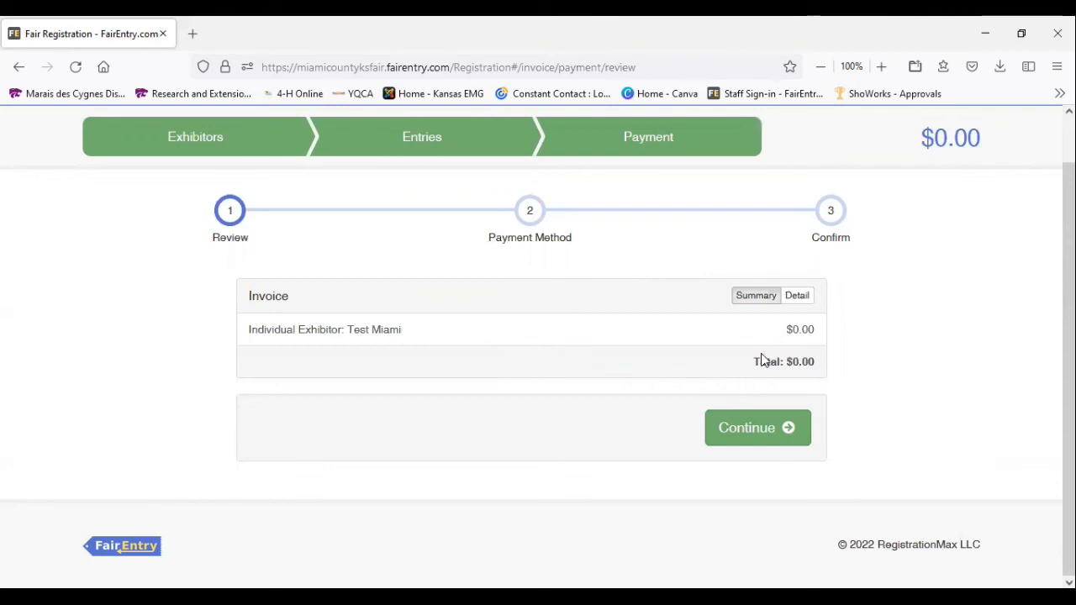
click(752, 432)
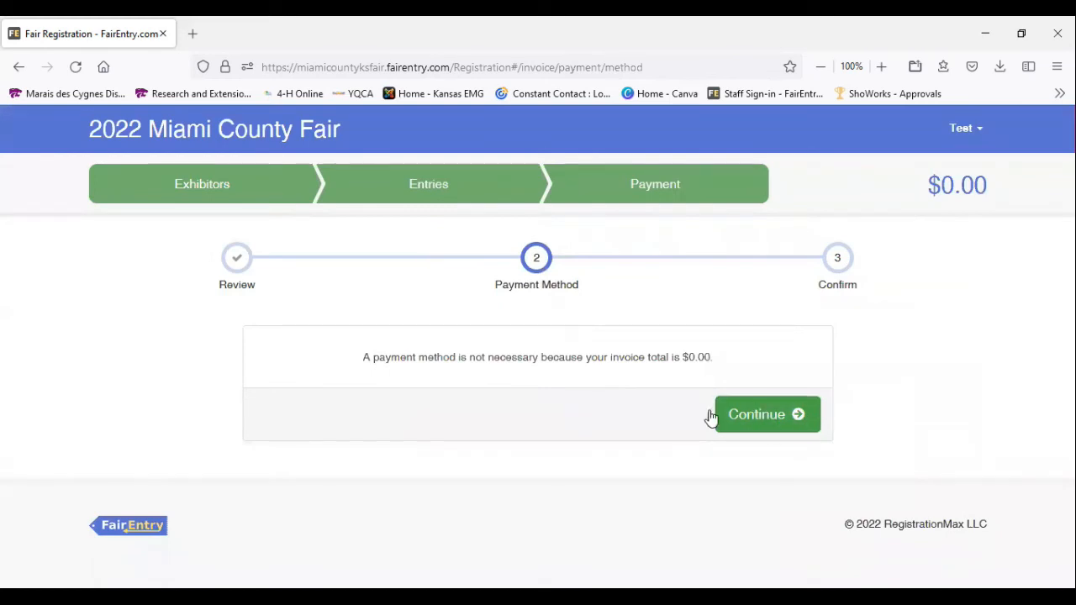
click(759, 416)
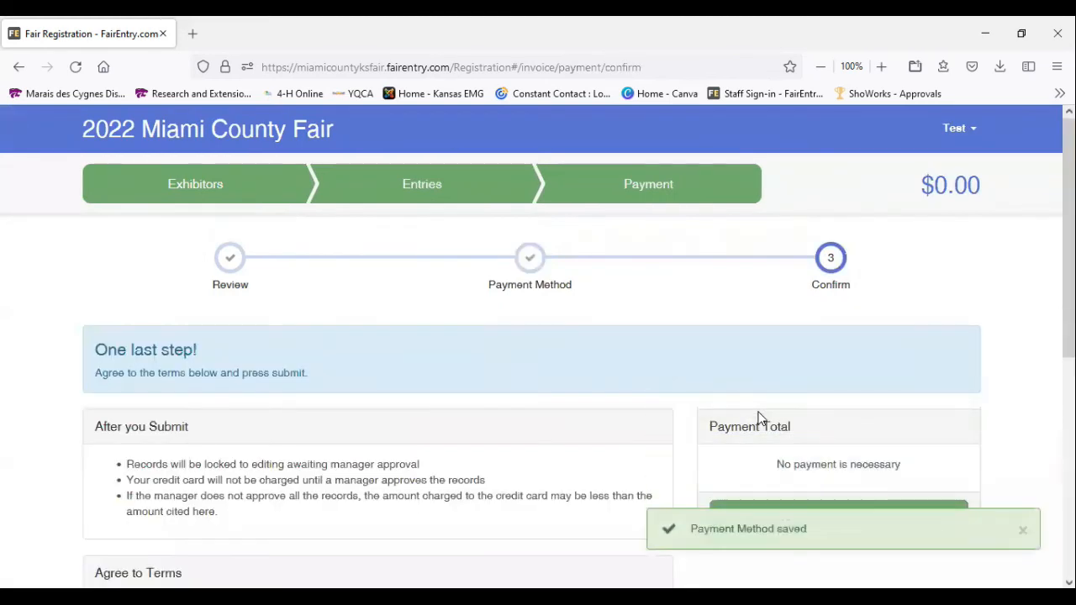
Read the submission notes and fair terms on the confirmation page and agree to the above statement
scroll(398, 345, down, 2)
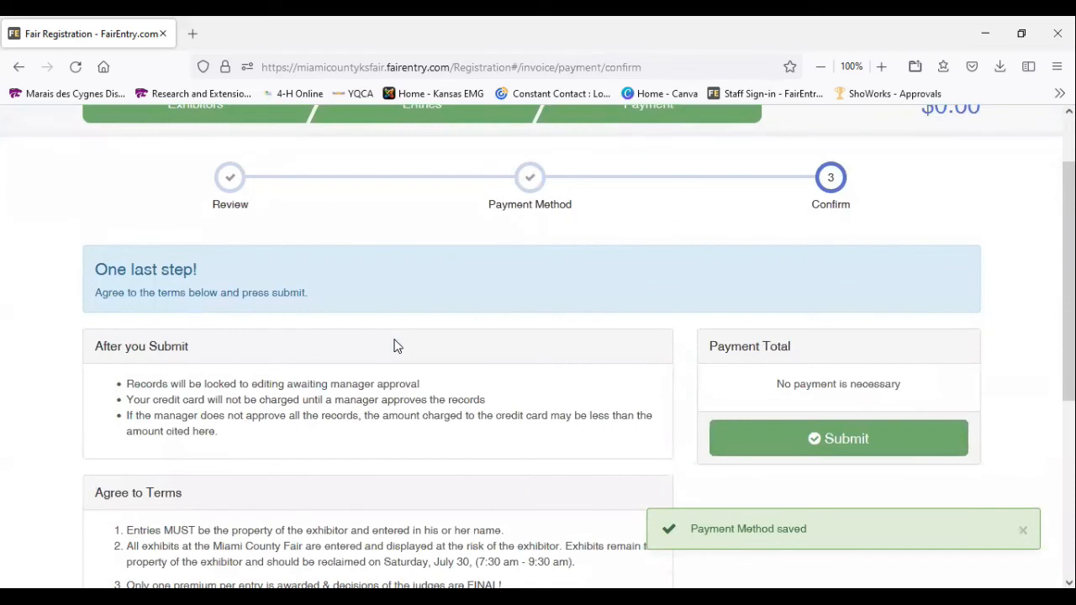
scroll(396, 347, down, 2)
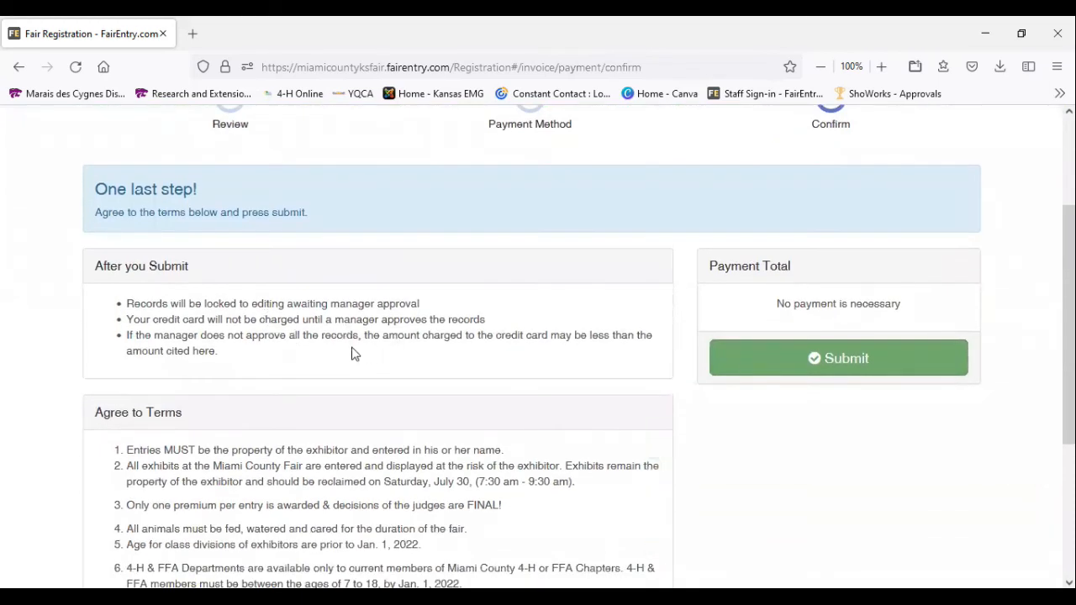
scroll(353, 353, down, 4)
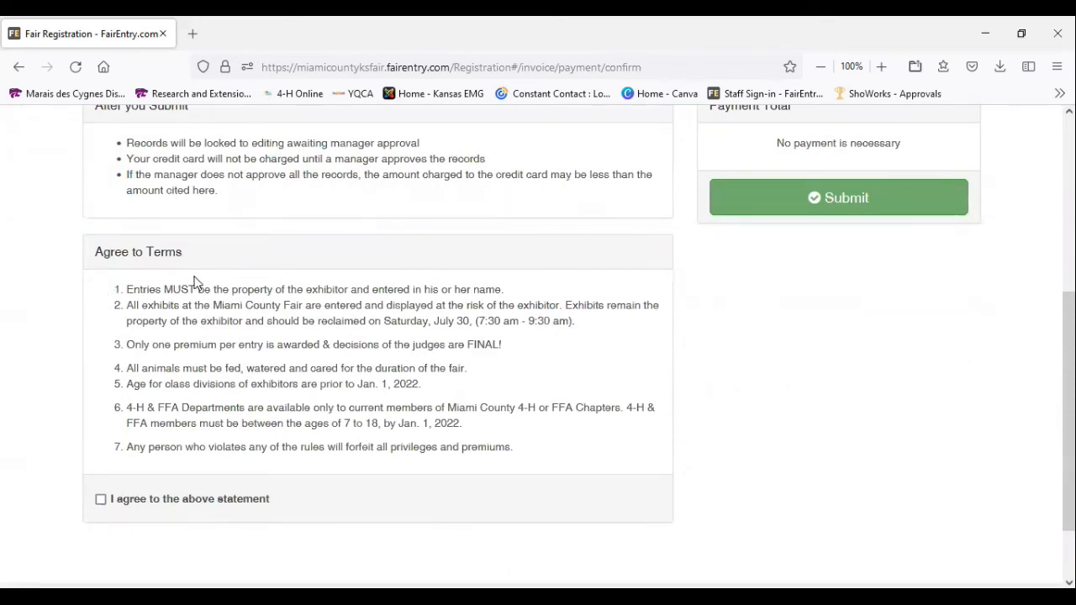
drag(109, 289, 514, 447)
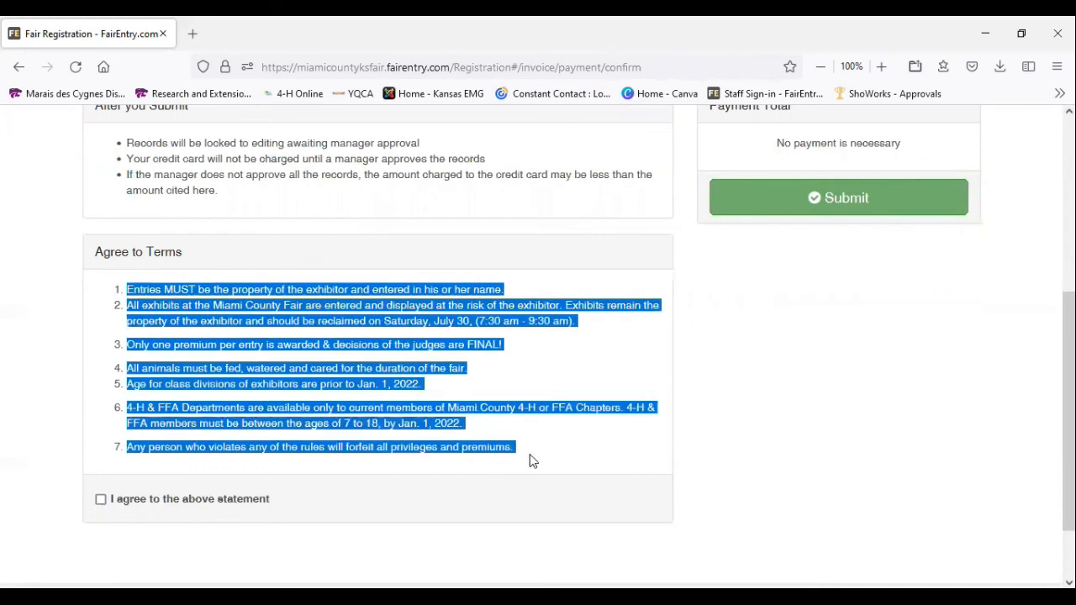
click(536, 457)
click(102, 500)
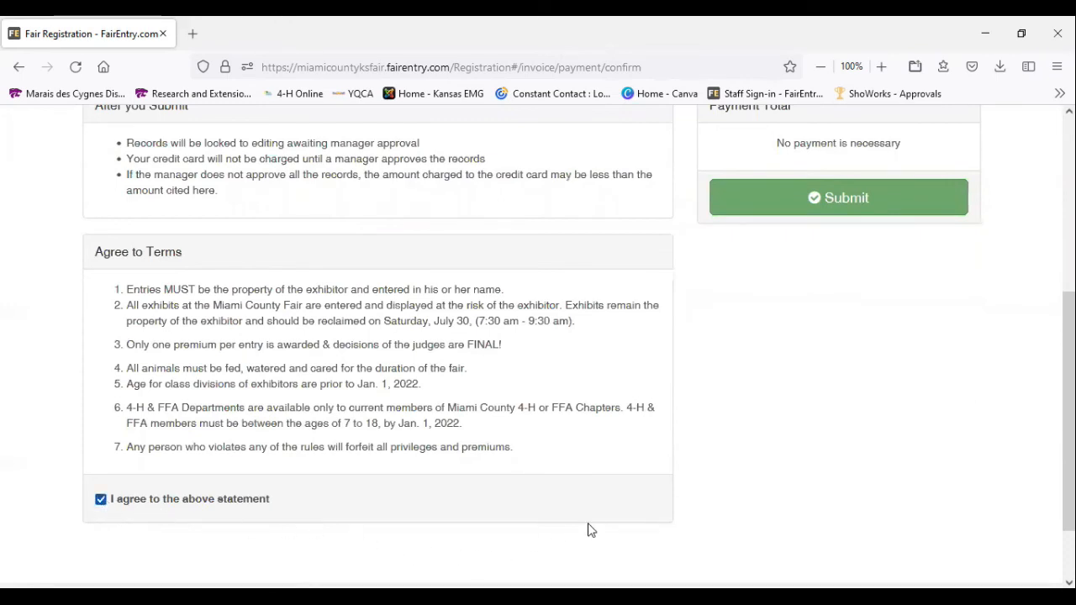
Submit the completed fair registration for manager approval
scroll(728, 493, up, 1)
scroll(729, 493, up, 3)
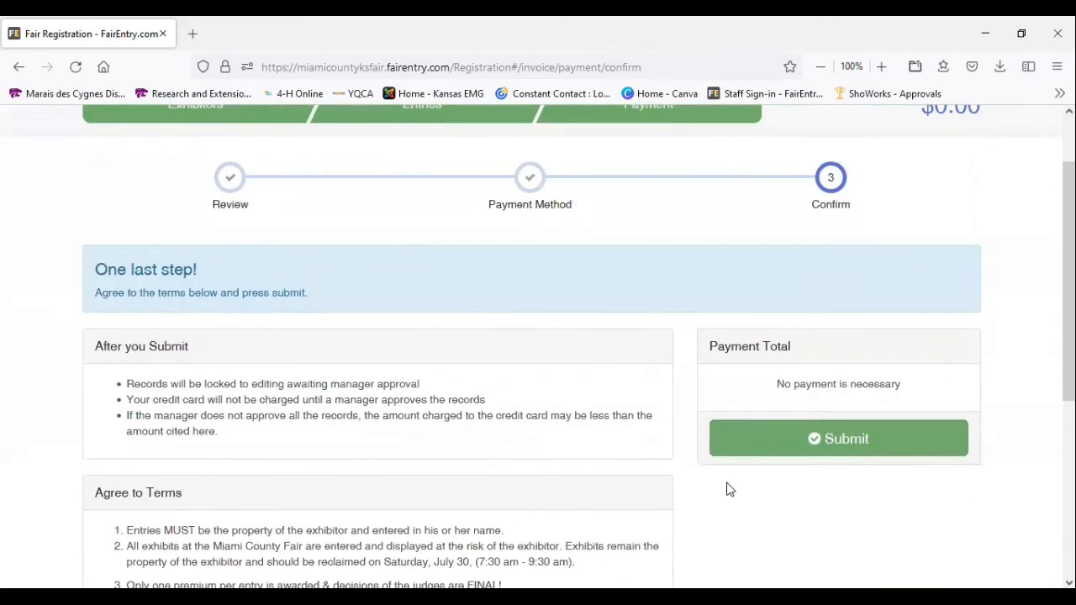
scroll(728, 491, up, 1)
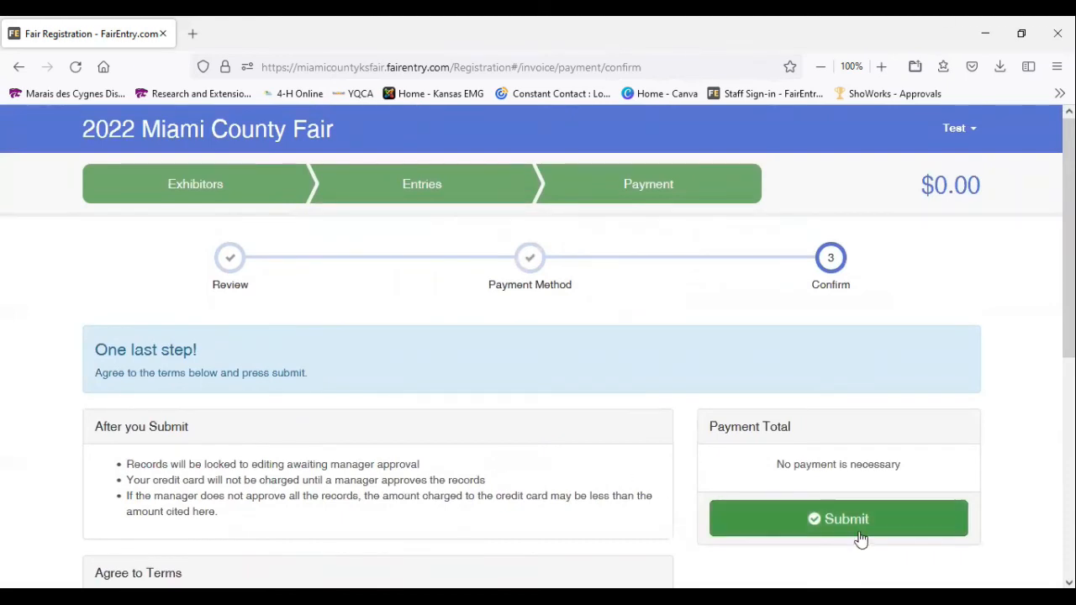
scroll(861, 538, down, 1)
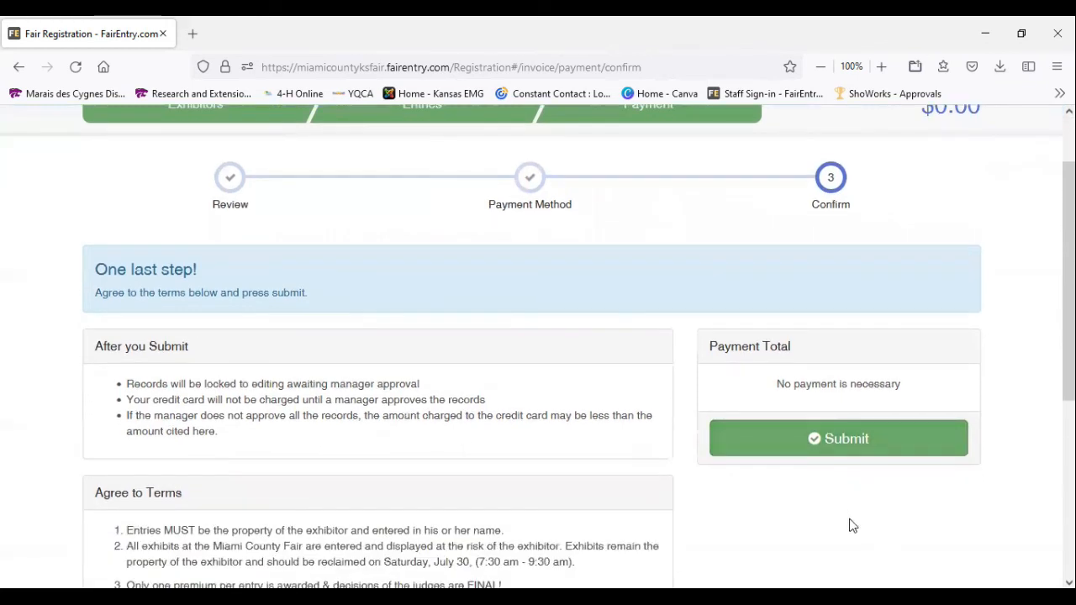
click(831, 441)
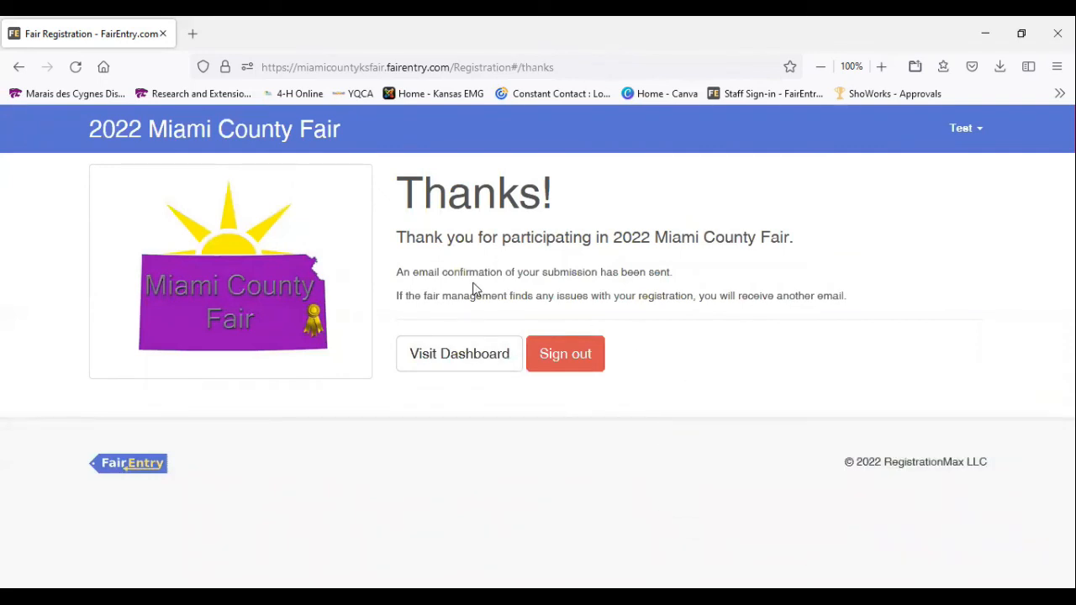
Read the notice about the email confirmation, sign out of the account and look over the fair's sign-in page
drag(393, 273, 693, 282)
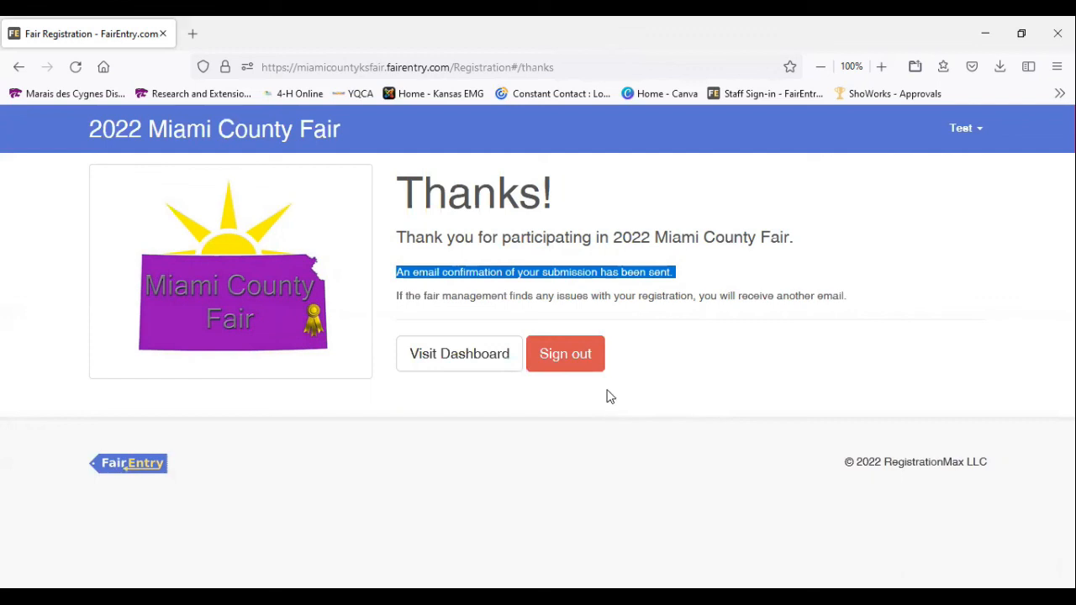
click(569, 360)
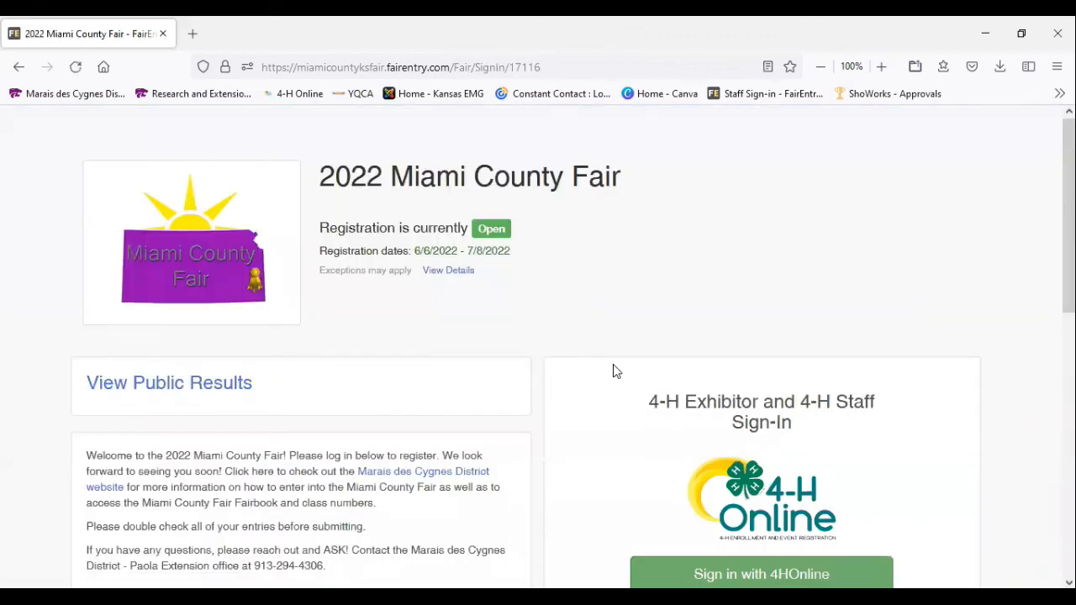
scroll(613, 371, down, 5)
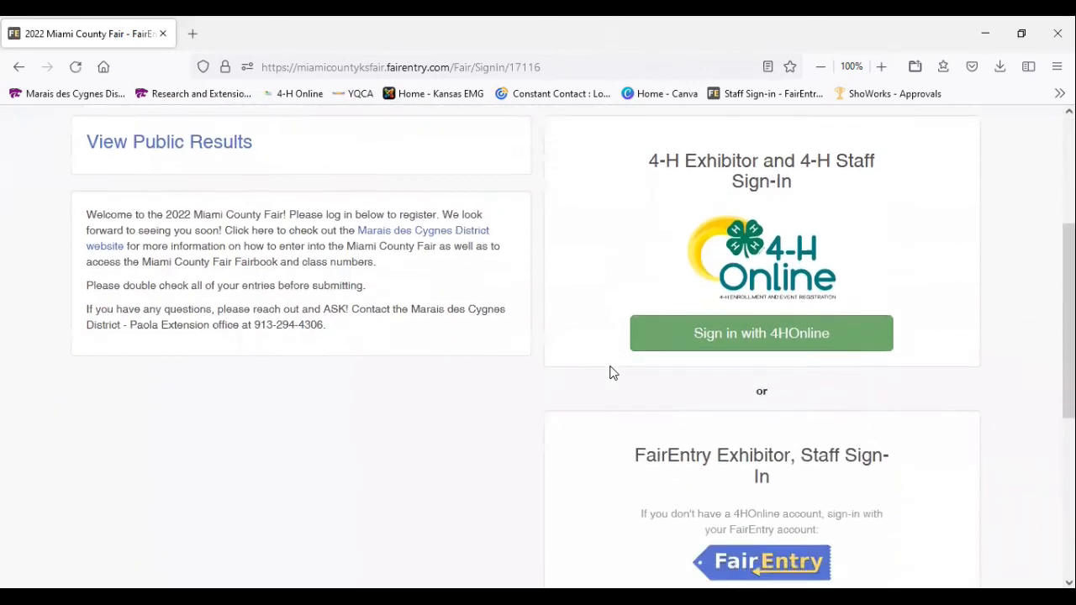
scroll(613, 374, up, 5)
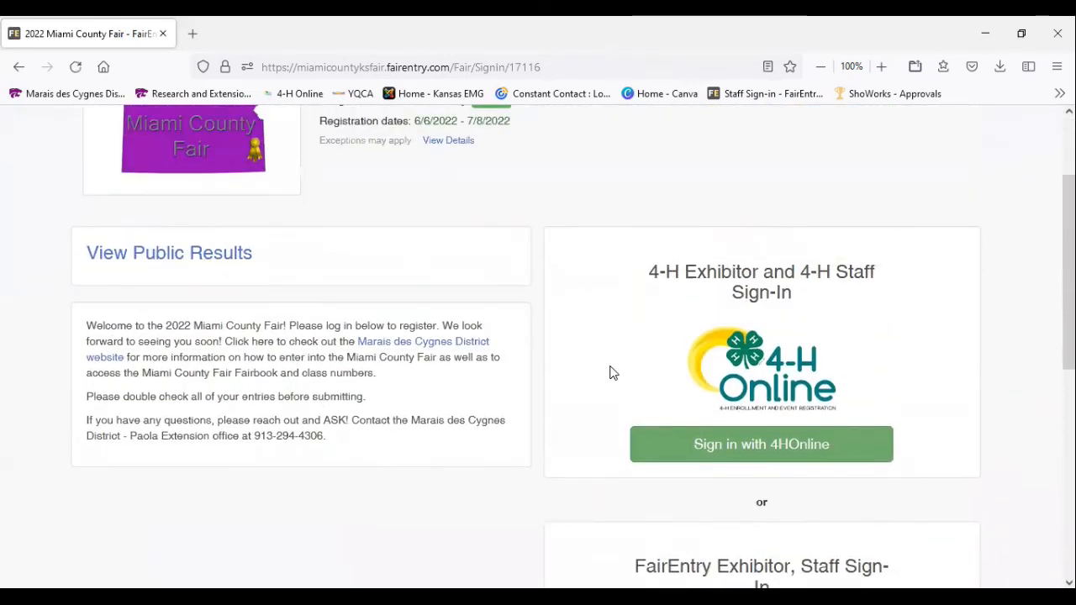
scroll(610, 372, up, 1)
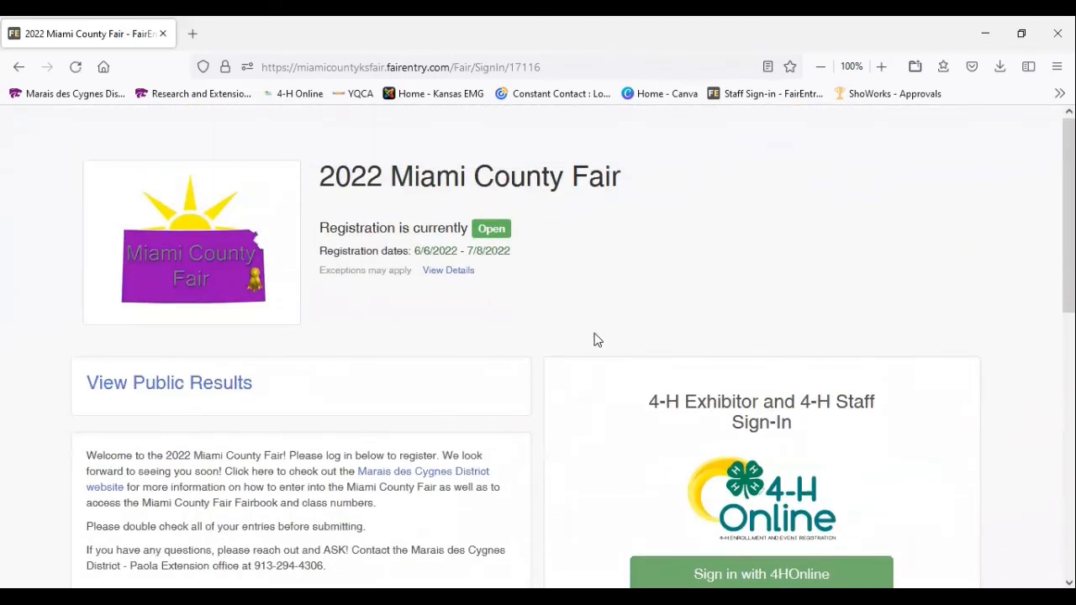